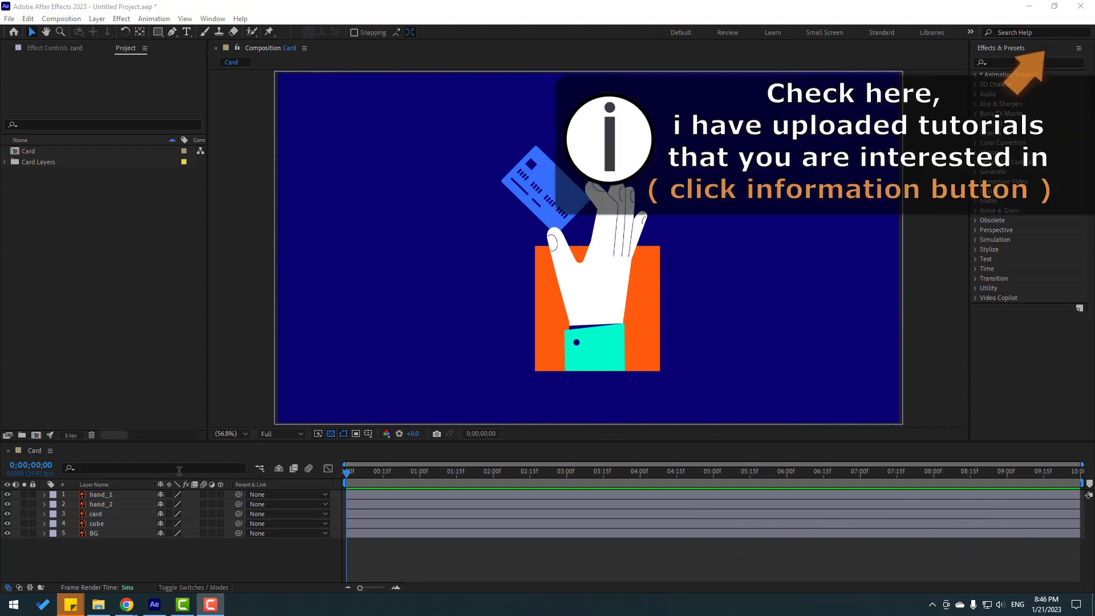
# Step: Lock the BG layer, then select card, hand_2 and hand_1 and turn off their visibility
pyautogui.click(101, 537)
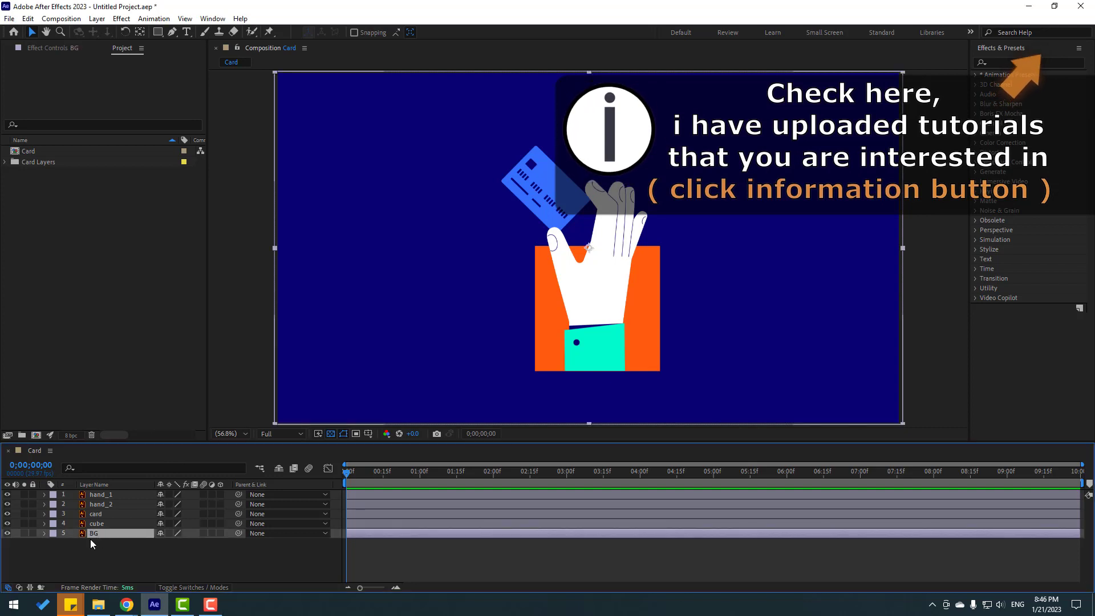
pyautogui.click(33, 534)
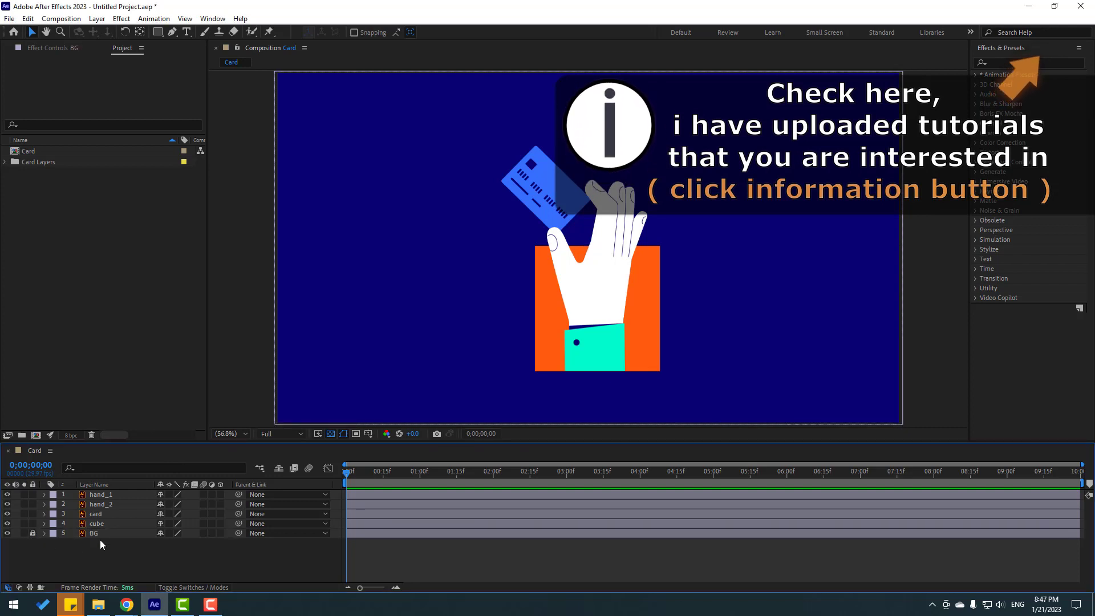
pyautogui.click(98, 517)
pyautogui.click(97, 513)
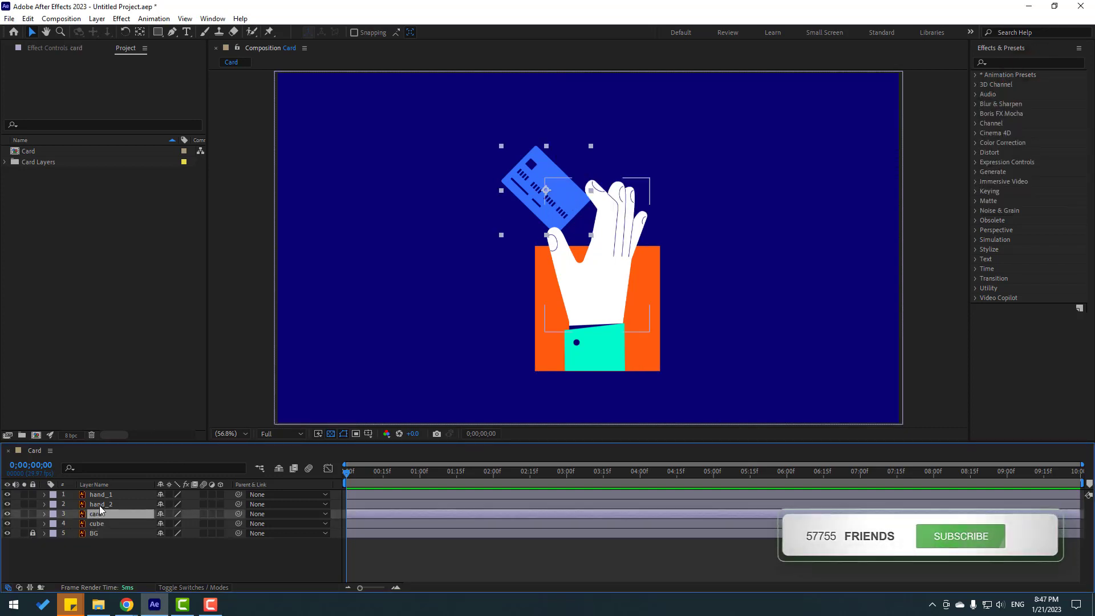
pyautogui.keyDown('ctrl'); pyautogui.click(104, 504); pyautogui.keyUp('ctrl')
pyautogui.keyDown('ctrl'); pyautogui.click(110, 496); pyautogui.keyUp('ctrl')
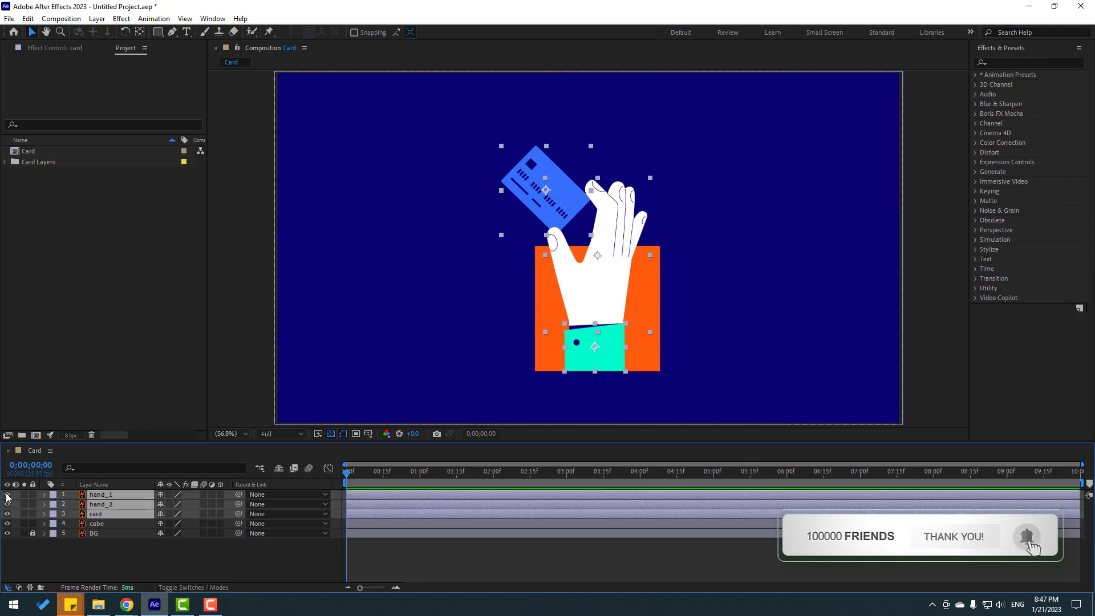
pyautogui.moveTo(6, 495); pyautogui.dragTo(7, 514)
# Step: Unlink the cube's Scale and parent the card, hand_2 and hand_1 layers to the cube
pyautogui.click(90, 533)
pyautogui.hotkey('ctrl', 'Up')
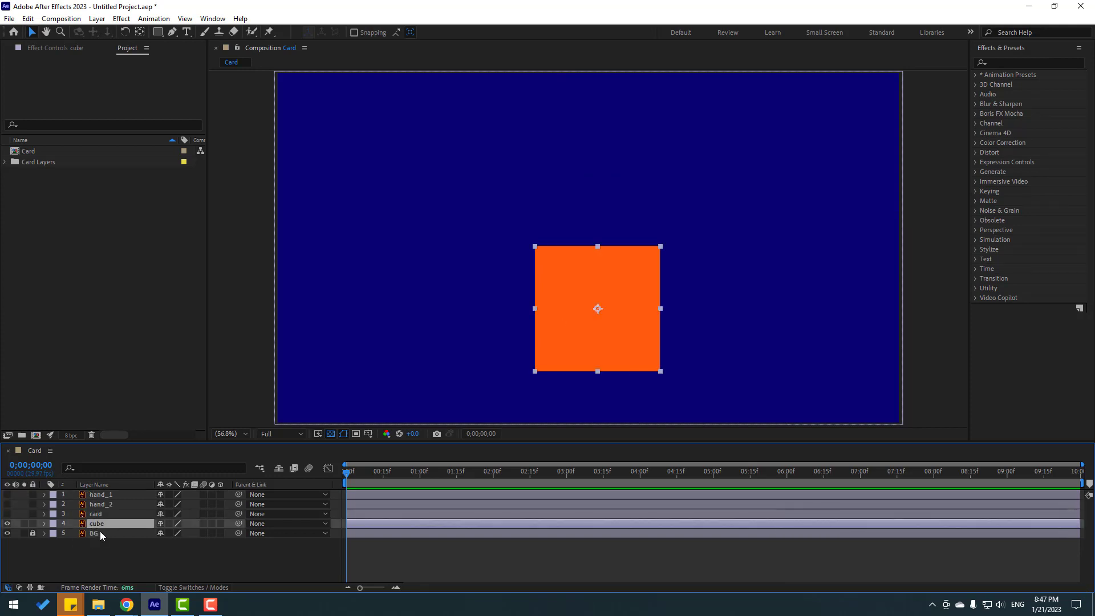
pyautogui.press('s')
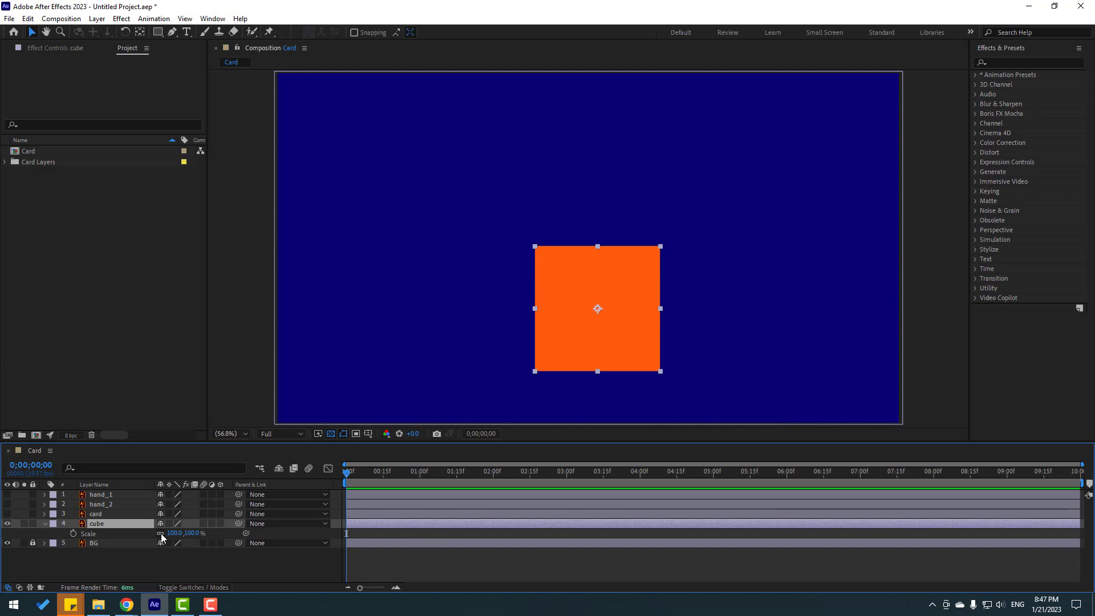
pyautogui.click(161, 534)
pyautogui.click(97, 514)
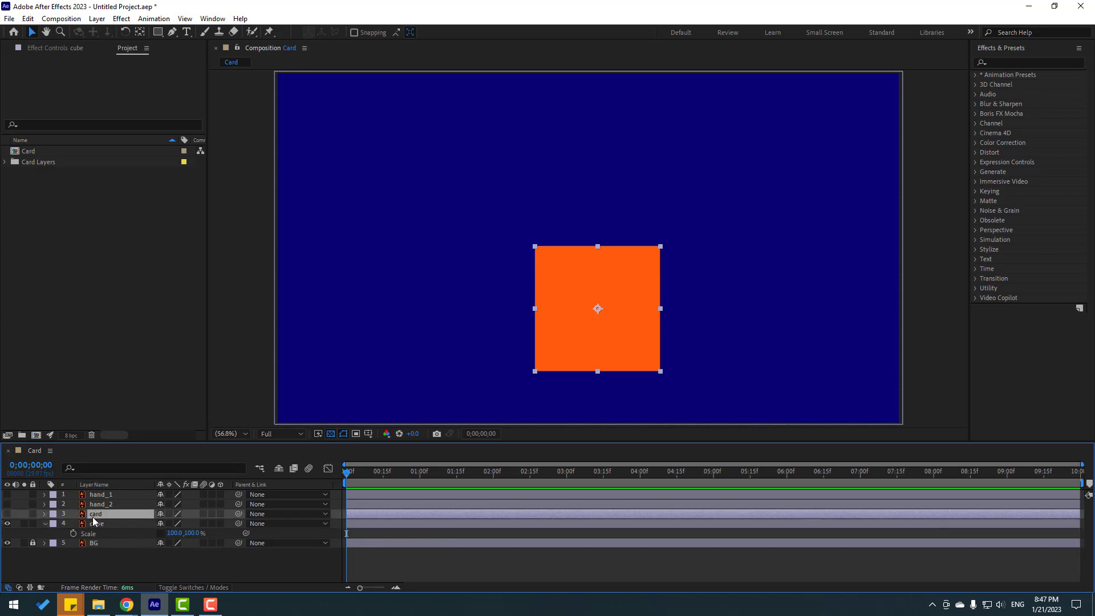
pyautogui.keyDown('ctrl'); pyautogui.click(106, 505); pyautogui.keyUp('ctrl')
pyautogui.keyDown('ctrl'); pyautogui.click(106, 495); pyautogui.keyUp('ctrl')
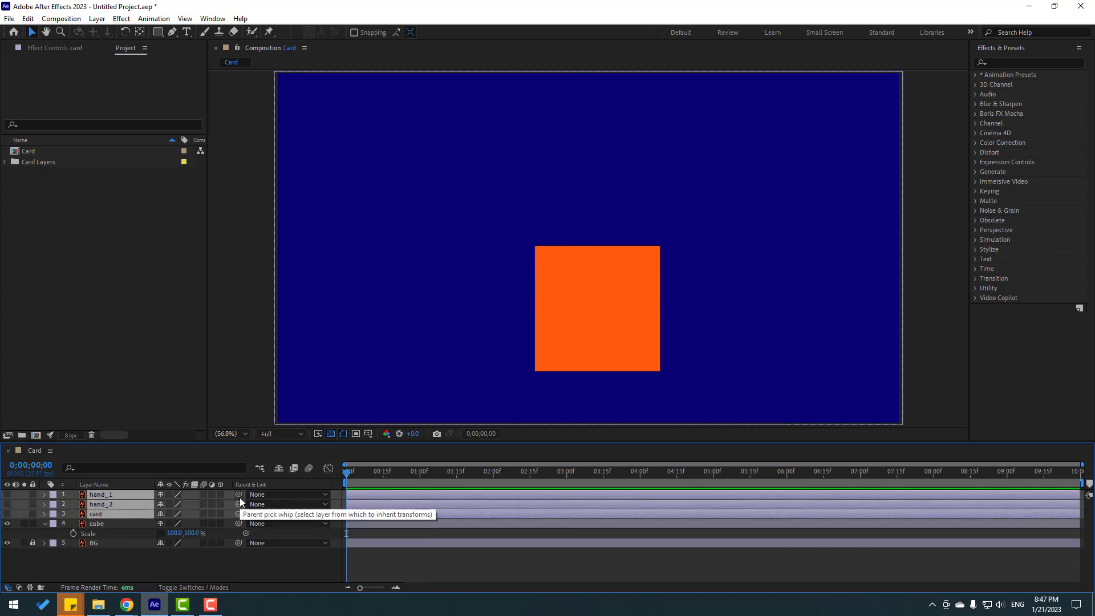
pyautogui.moveTo(238, 494); pyautogui.dragTo(98, 523)
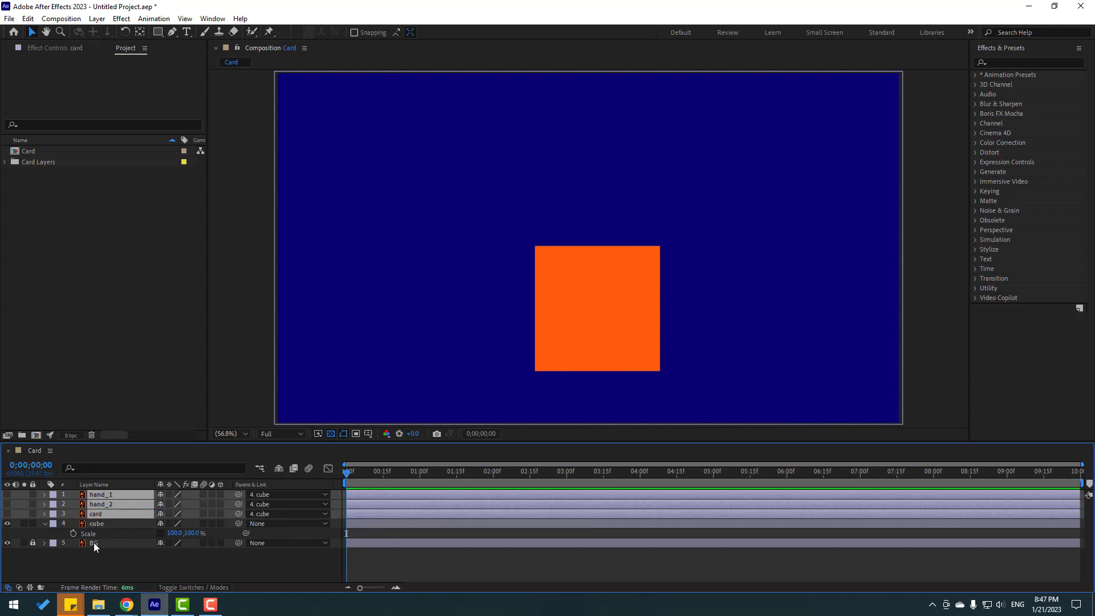
# Step: Set the cube's Scale to 50, 50%
pyautogui.click(94, 527)
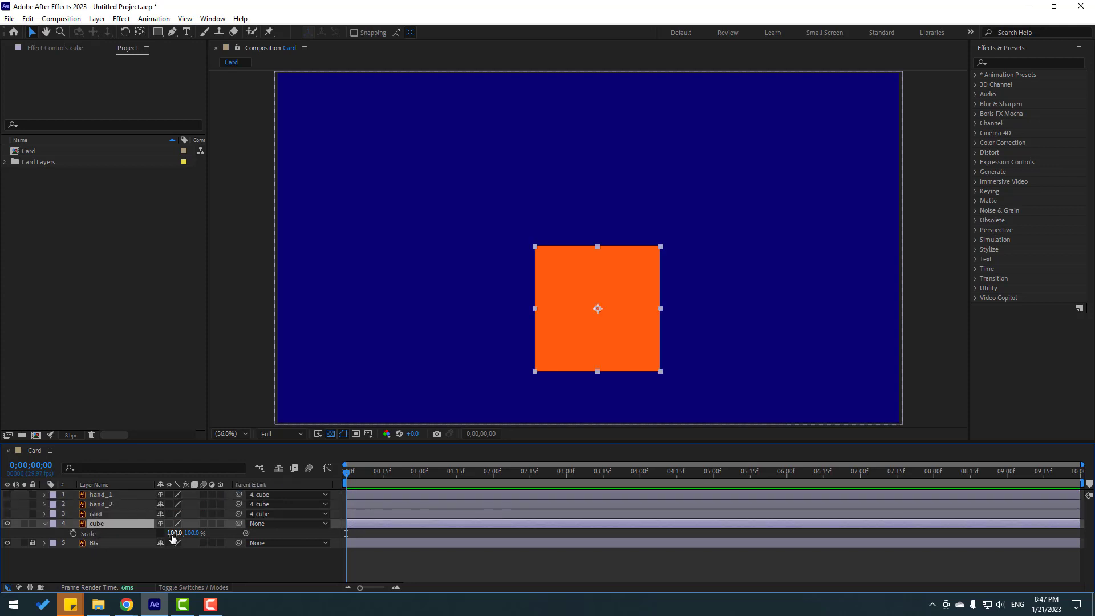
pyautogui.click(171, 533)
pyautogui.write('50')
pyautogui.press('Tab')
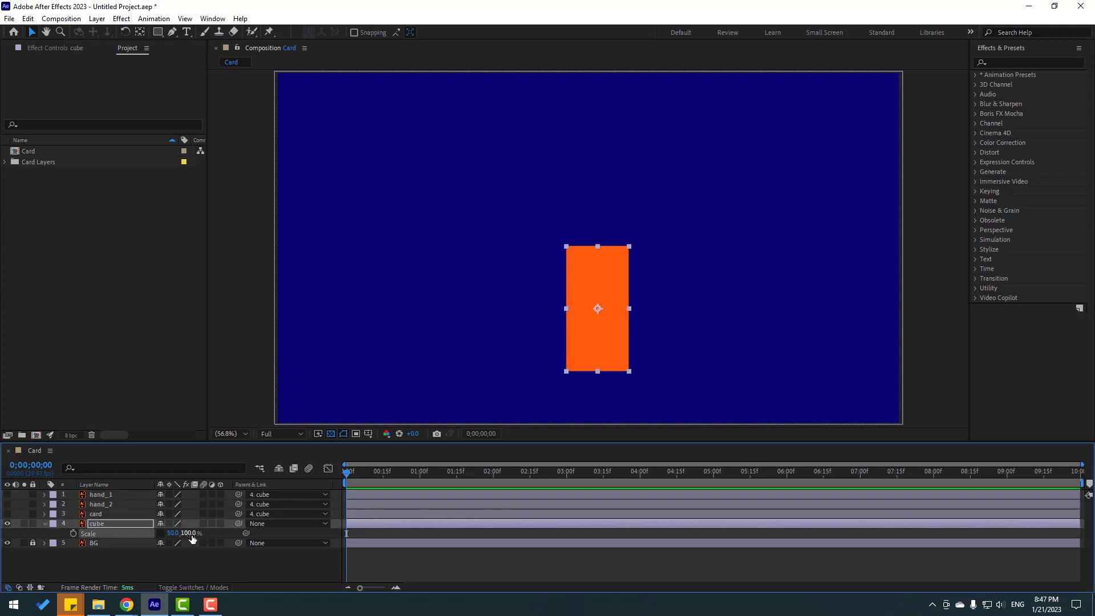
pyautogui.write('50')
pyautogui.press('Return')
pyautogui.click(195, 560)
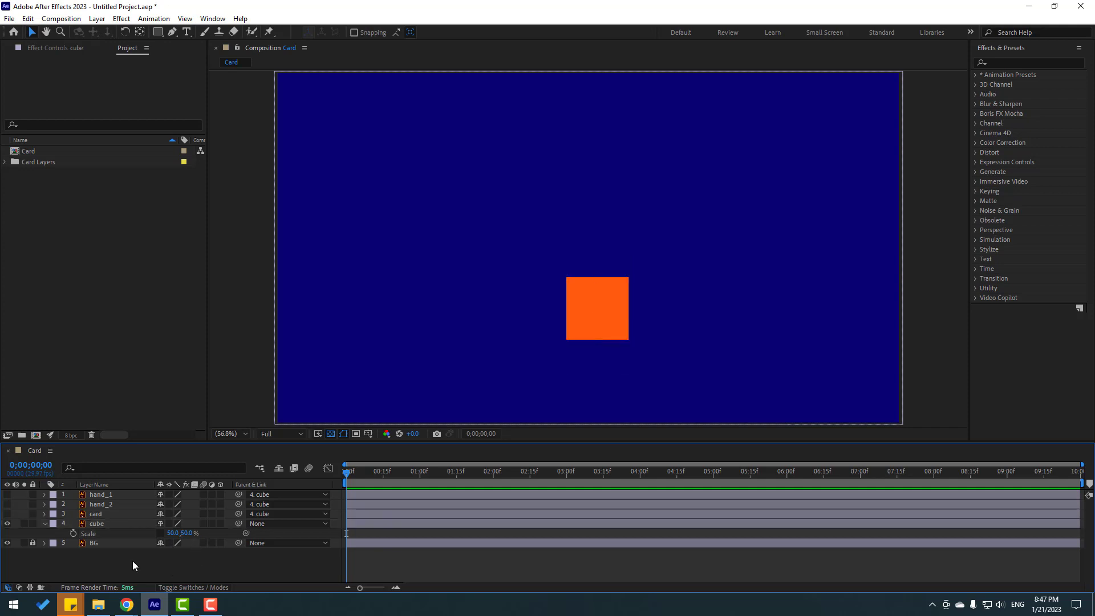
pyautogui.click(102, 527)
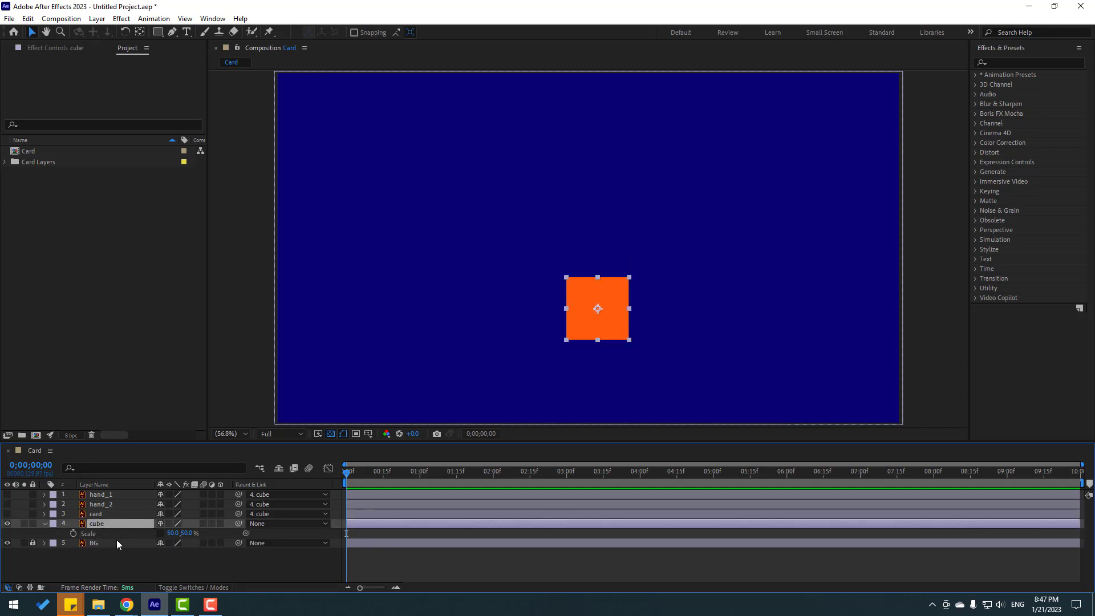
# Step: Keyframe the cube's Position below the frame at Y 1188.3 and show Title/Action Safe guides
pyautogui.click(73, 533)
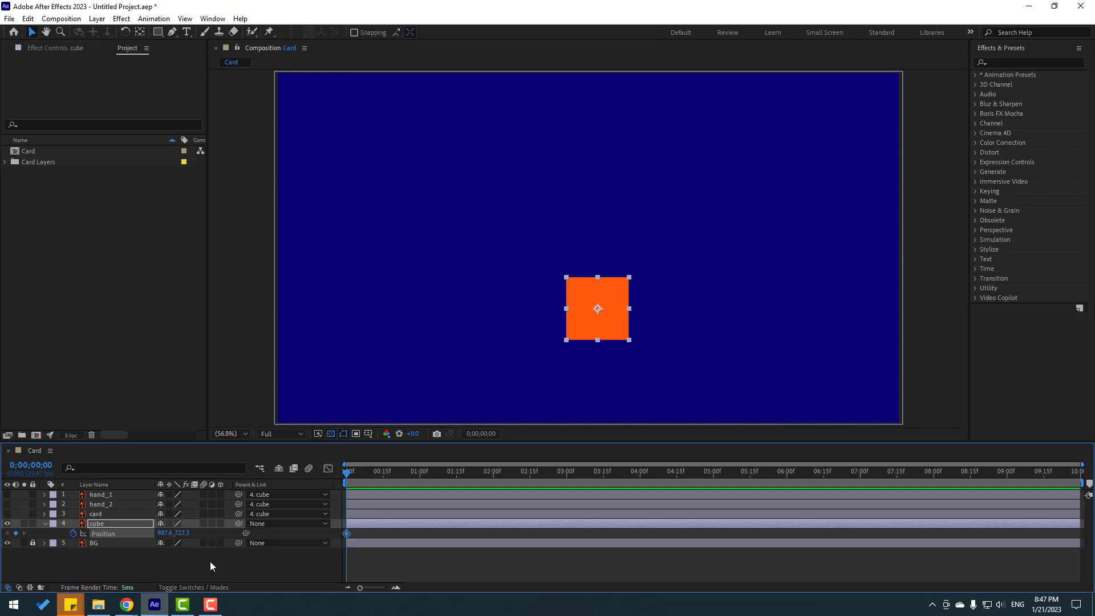
pyautogui.moveTo(182, 536); pyautogui.dragTo(457, 522)
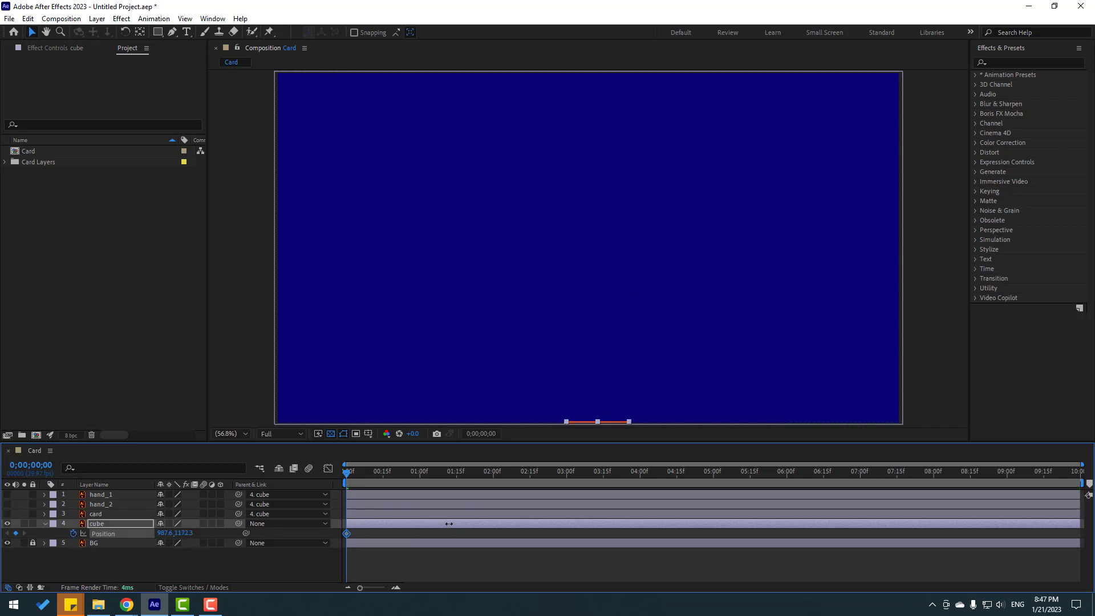
pyautogui.click(367, 434)
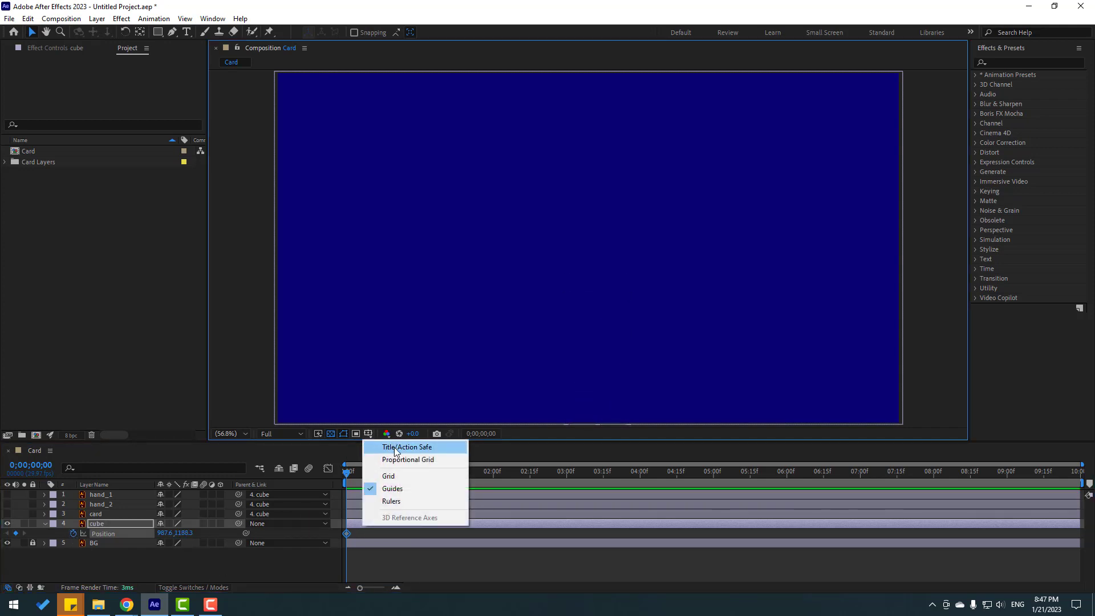
pyautogui.click(414, 448)
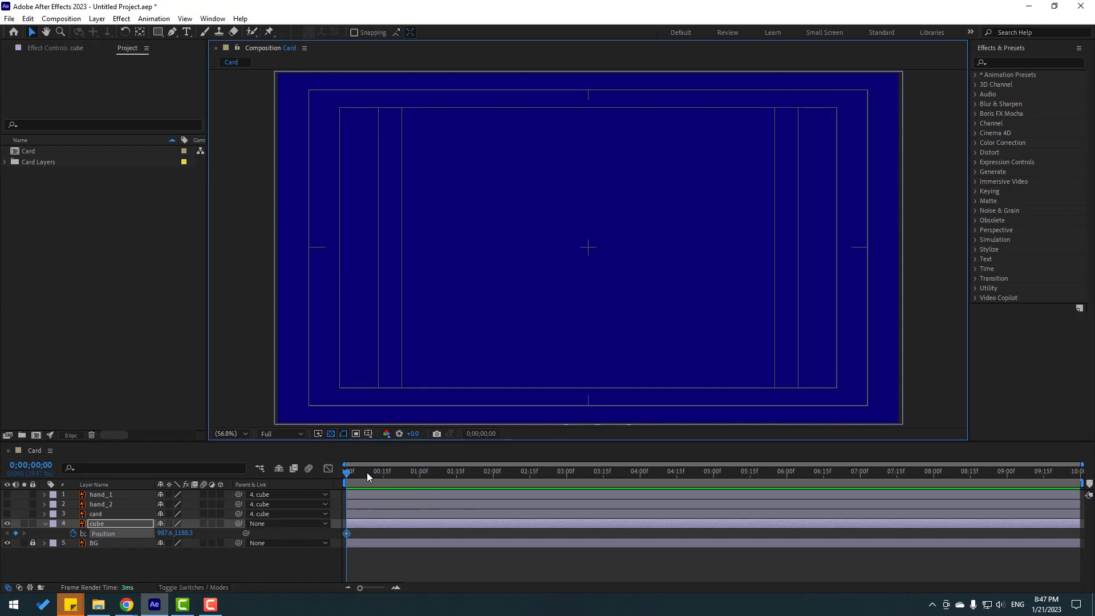
# Step: At 1 second, raise the cube to 958.6, 340.3 and preview the rise
pyautogui.moveTo(368, 473); pyautogui.dragTo(421, 479)
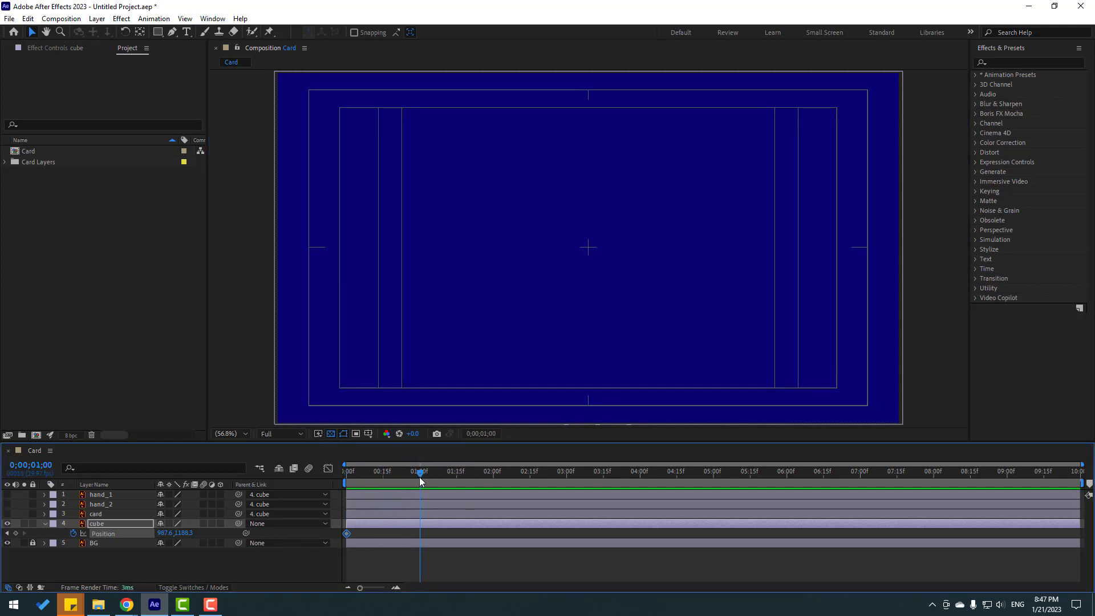
pyautogui.moveTo(180, 533); pyautogui.dragTo(85, 533)
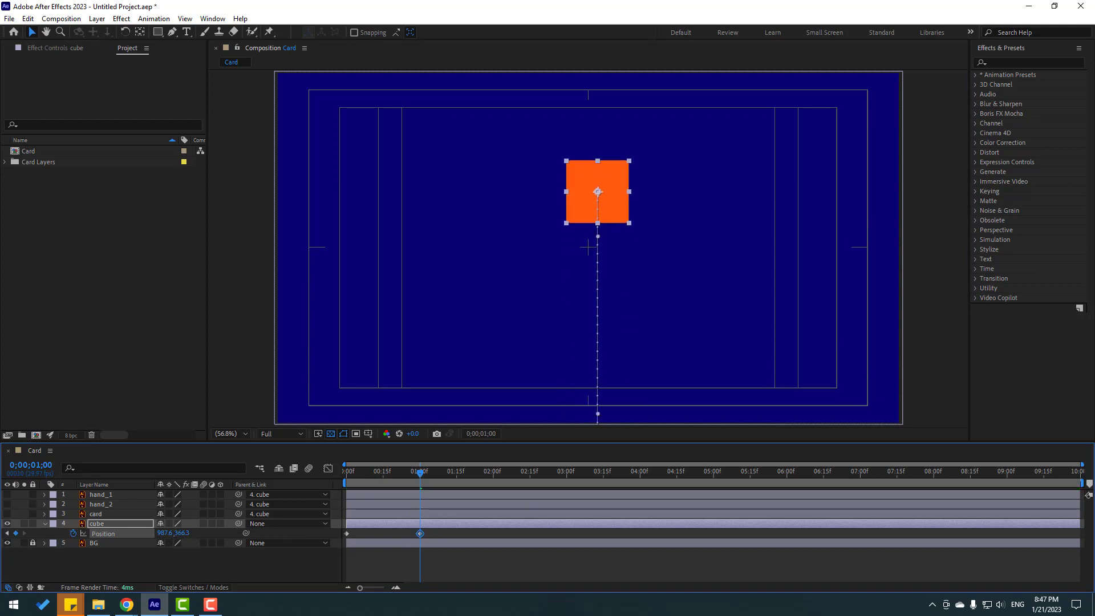
pyautogui.press('Up')
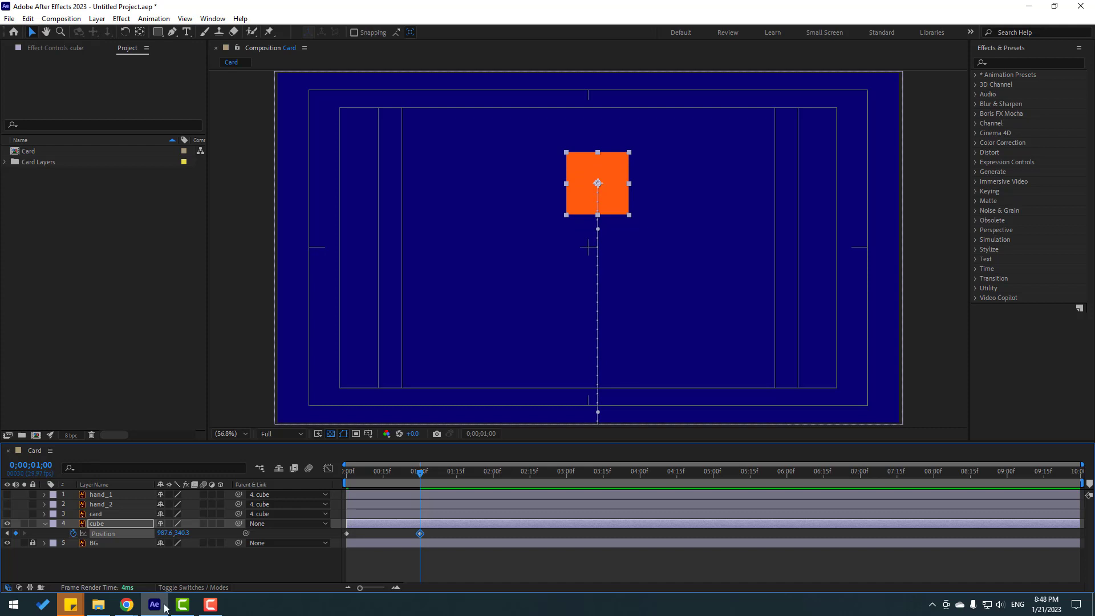
pyautogui.moveTo(422, 545); pyautogui.dragTo(343, 530)
pyautogui.moveTo(162, 536); pyautogui.dragTo(148, 536)
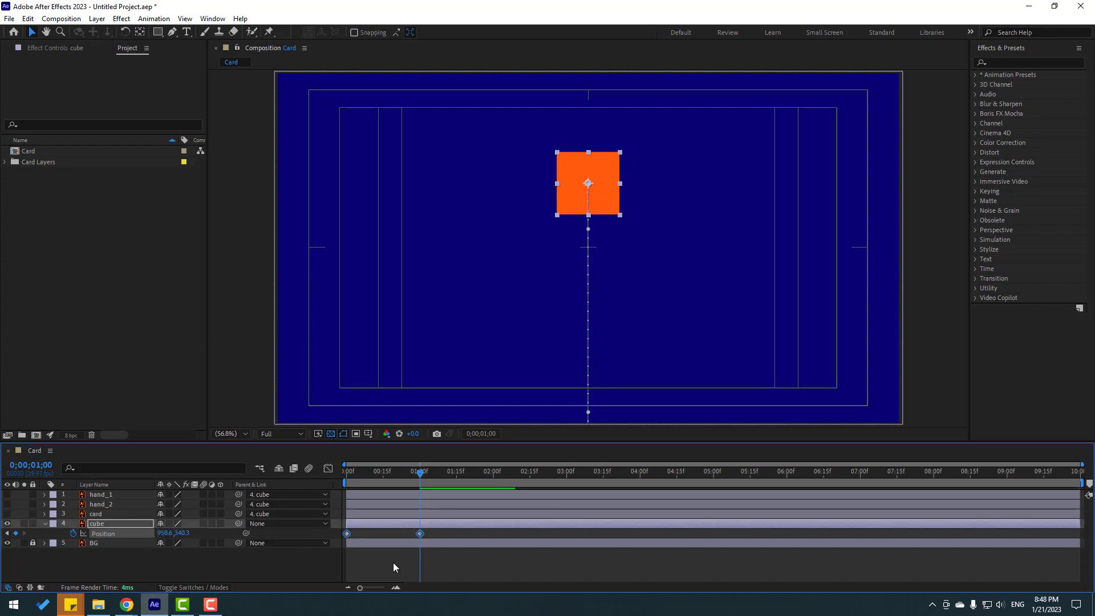
pyautogui.click(466, 559)
pyautogui.moveTo(400, 474)
pyautogui.mouseDown()
pyautogui.moveTo(330, 484)
pyautogui.moveTo(420, 491)
pyautogui.mouseUp()
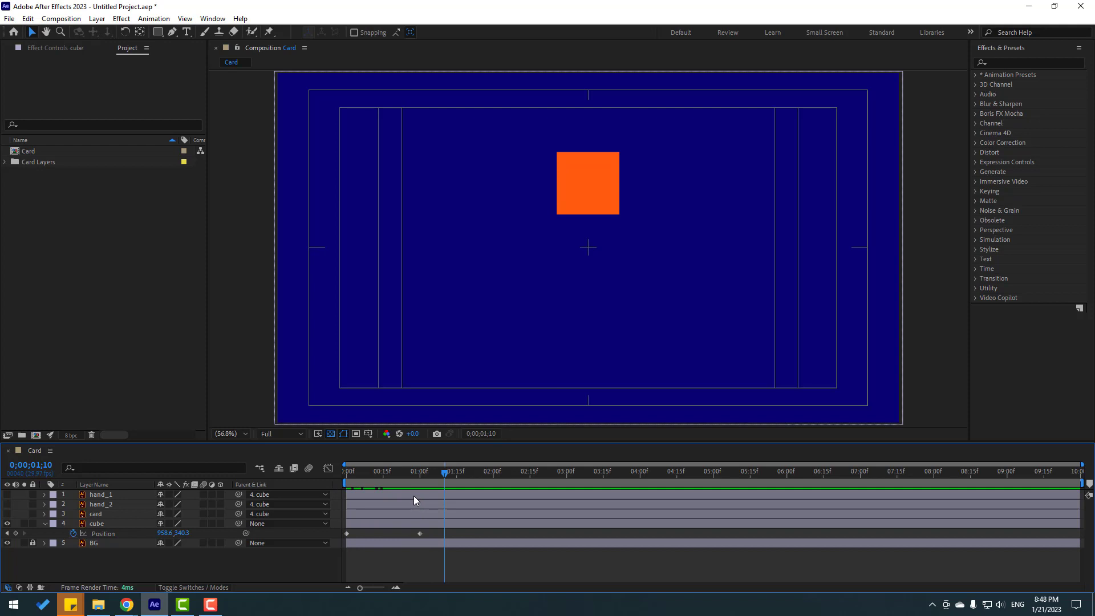
pyautogui.moveTo(439, 476); pyautogui.dragTo(422, 478)
# Step: Jump +10 frames to 1;10, drag the cube's Position Y down near frame centre, and show Scale
pyautogui.click(478, 433)
pyautogui.write('+')
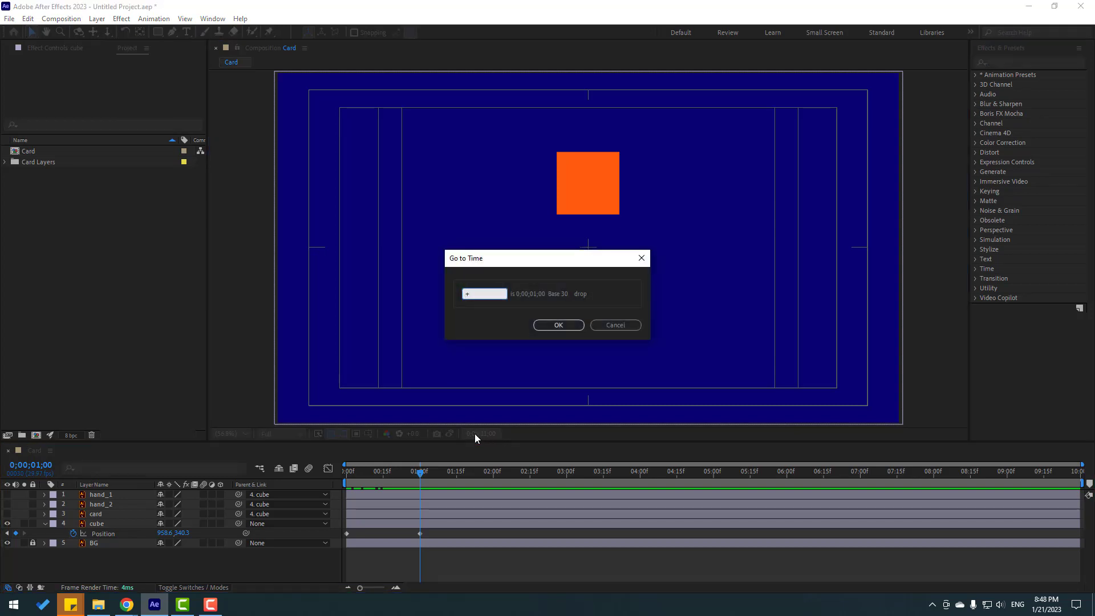
pyautogui.write('10')
pyautogui.click(559, 325)
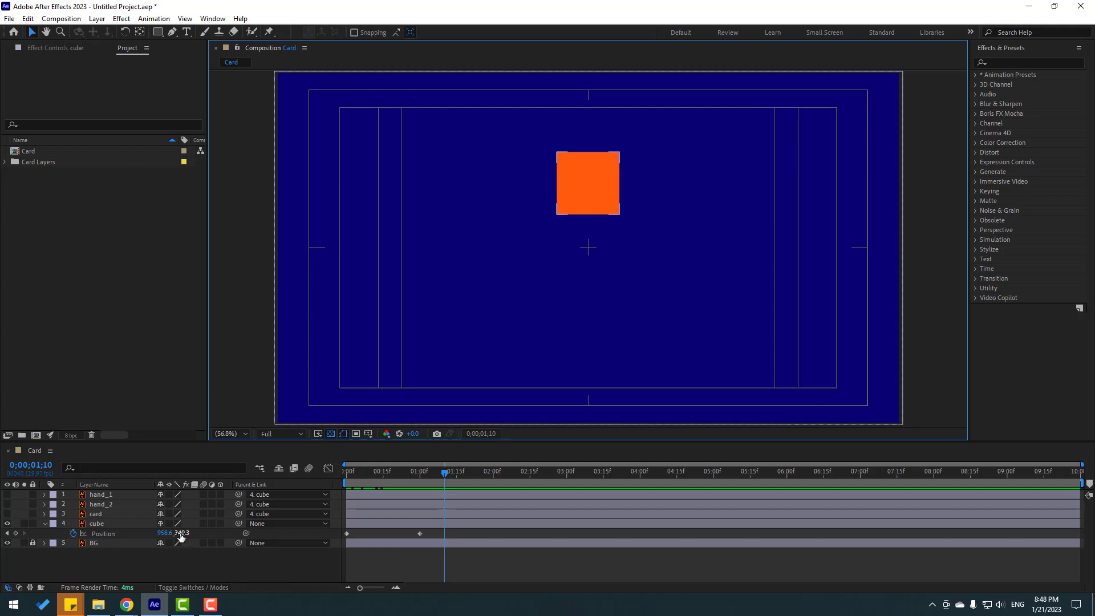
pyautogui.moveTo(182, 532); pyautogui.dragTo(391, 527)
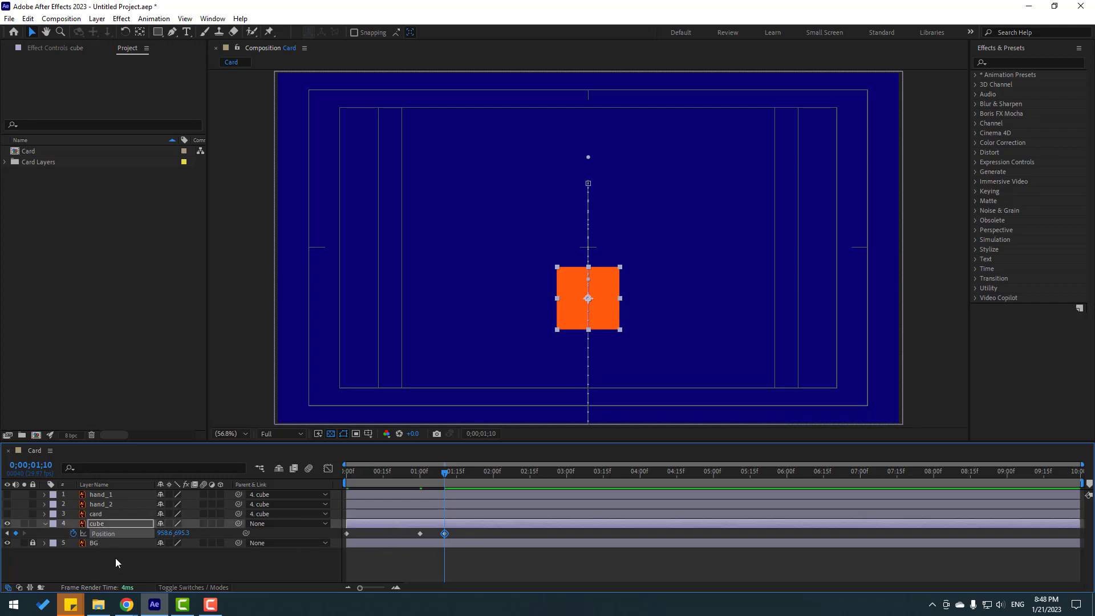
pyautogui.hotkey('shift', 's')
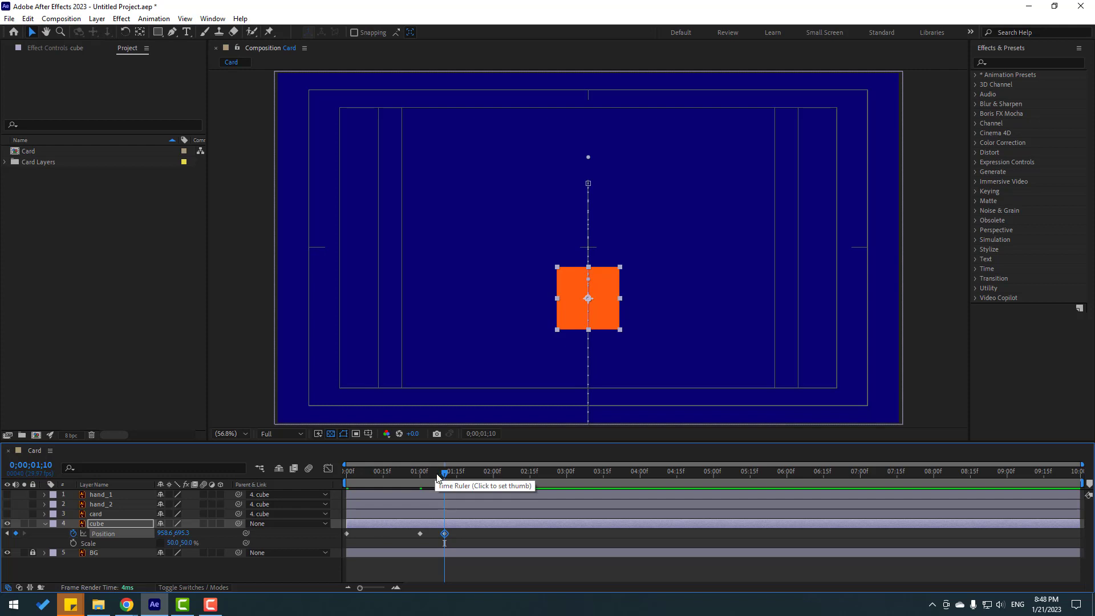
pyautogui.moveTo(432, 482); pyautogui.dragTo(345, 485)
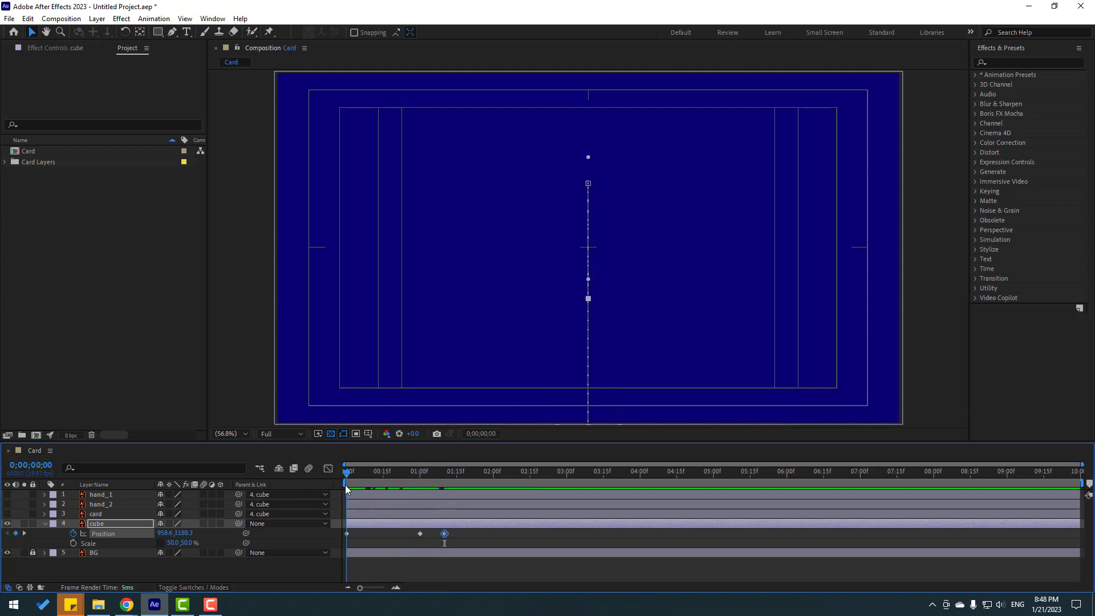
# Step: At the first frame, stretch the cube's Scale to about 33 × 93%
pyautogui.press(',')
pyautogui.moveTo(441, 320); pyautogui.dragTo(405, 296)
pyautogui.press('v')
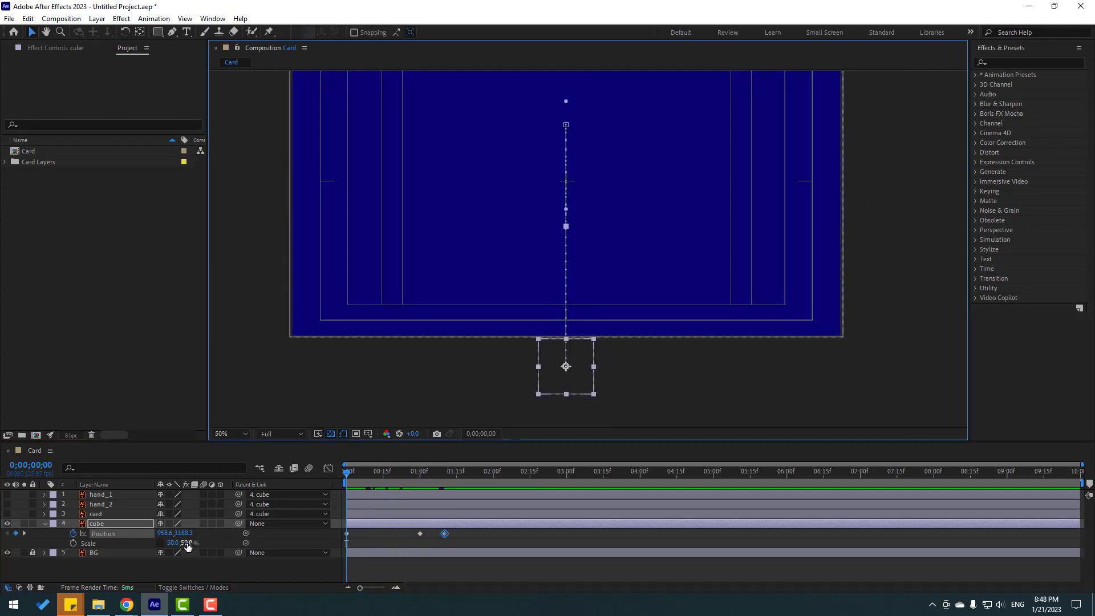
pyautogui.moveTo(188, 543)
pyautogui.mouseDown()
pyautogui.moveTo(222, 533)
pyautogui.moveTo(163, 543)
pyautogui.mouseUp()
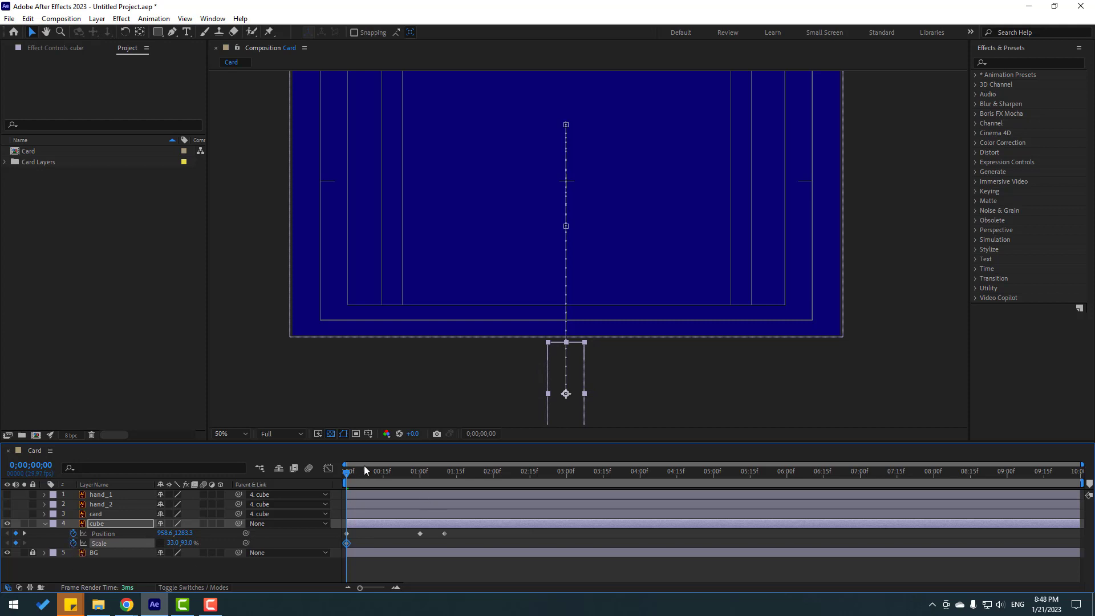
pyautogui.moveTo(365, 471); pyautogui.dragTo(422, 472)
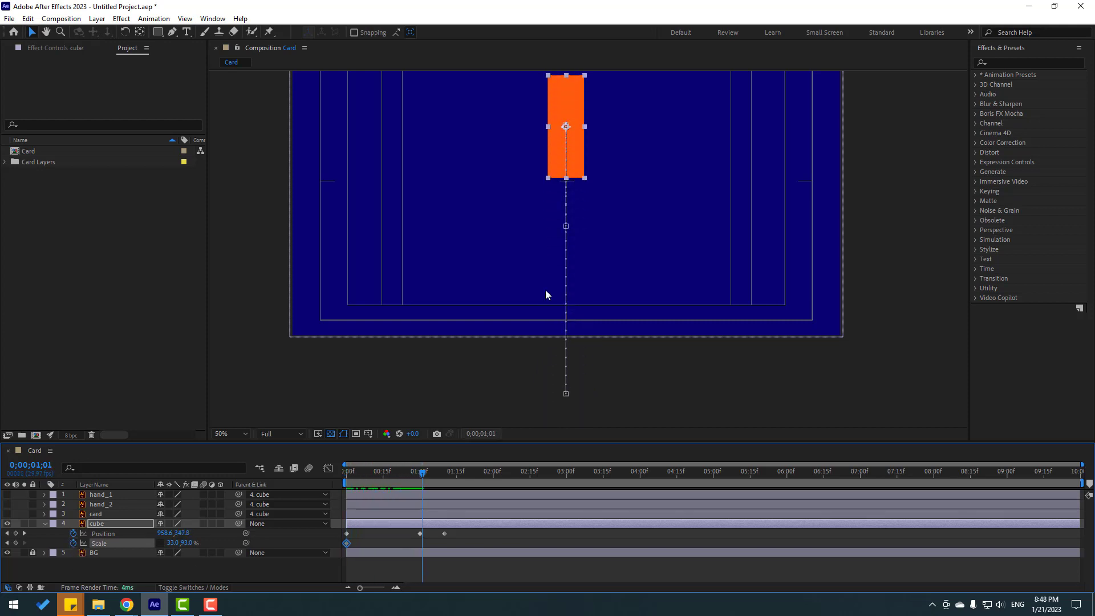
pyautogui.scroll(3, 546, 295)
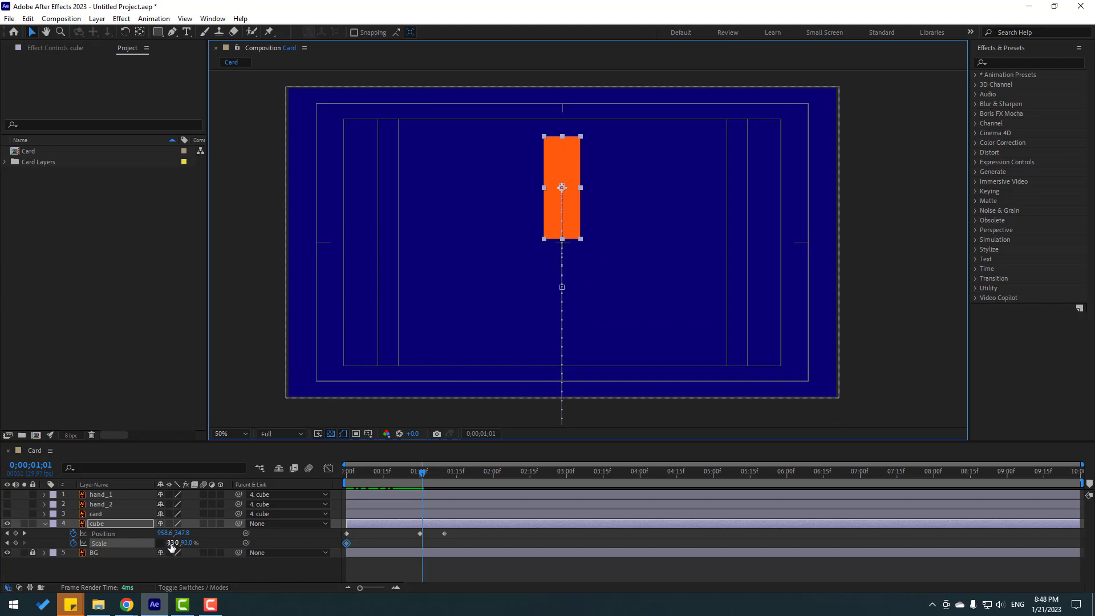
# Step: At about one second, set the cube's Scale to 100, 100% and scrub to check
pyautogui.click(171, 543)
pyautogui.write('100')
pyautogui.press('Return')
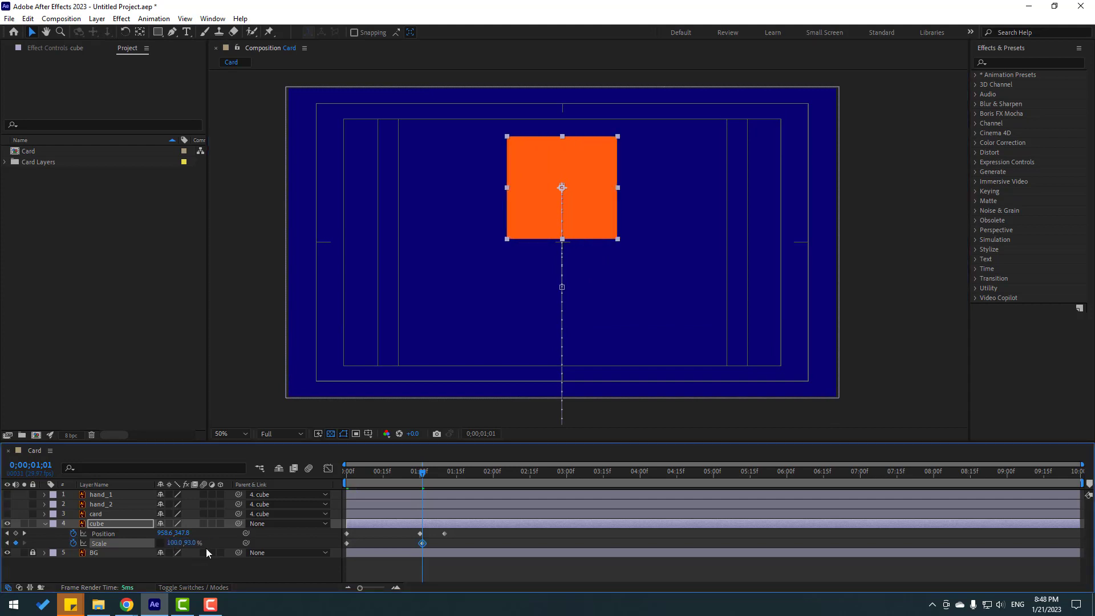
pyautogui.click(190, 543)
pyautogui.write('100')
pyautogui.press('Return')
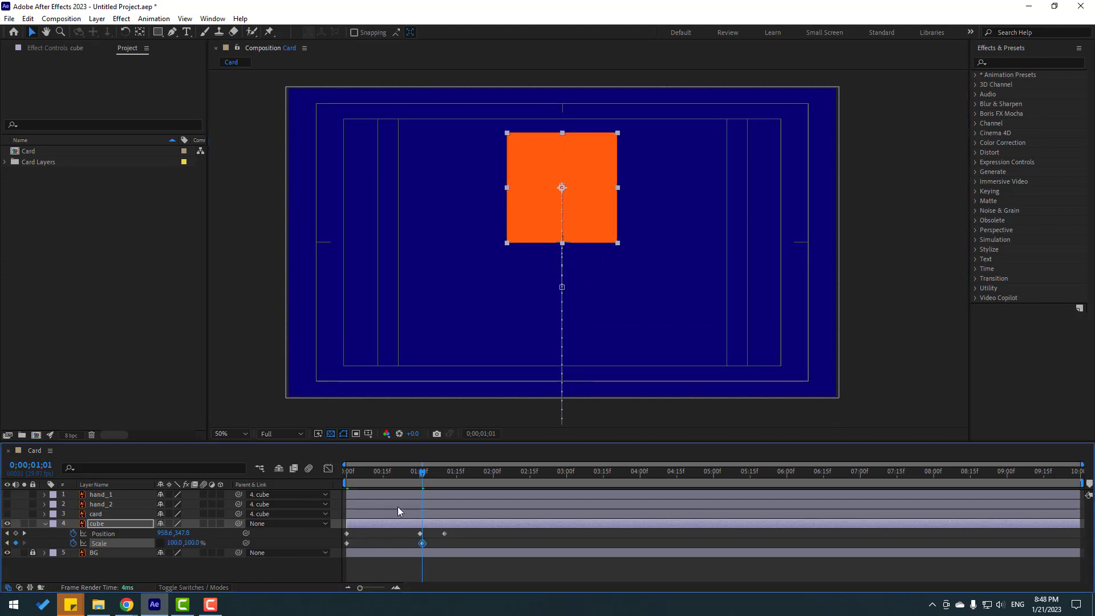
pyautogui.moveTo(384, 481); pyautogui.dragTo(444, 486)
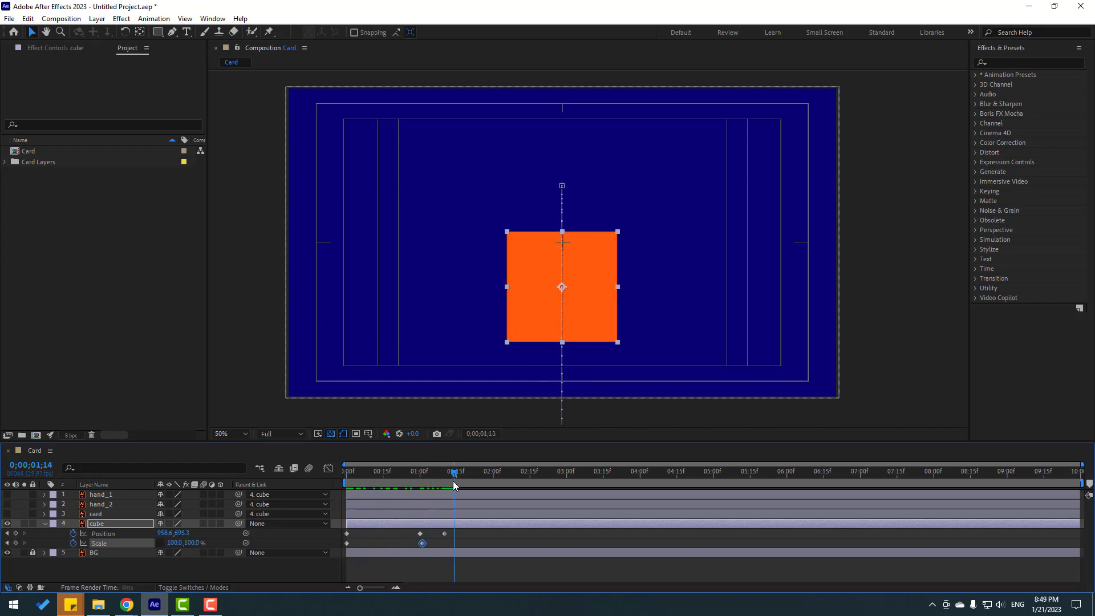
# Step: Apply Easy Ease to the selected keyframes and align the Scale keyframe with the Position keyframe
pyautogui.rightClick(346, 543)
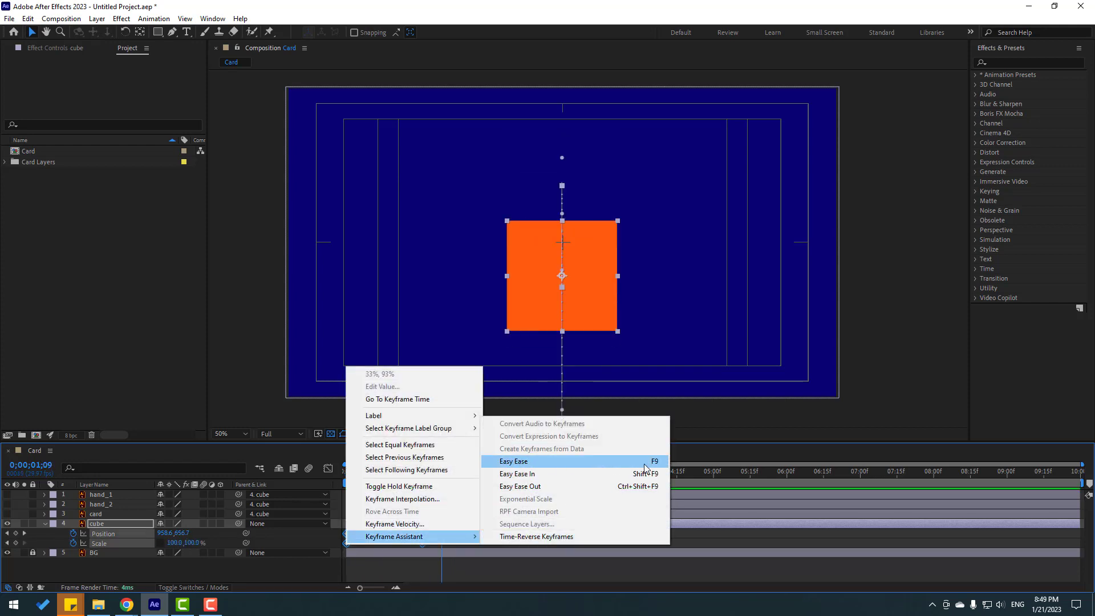
pyautogui.click(644, 465)
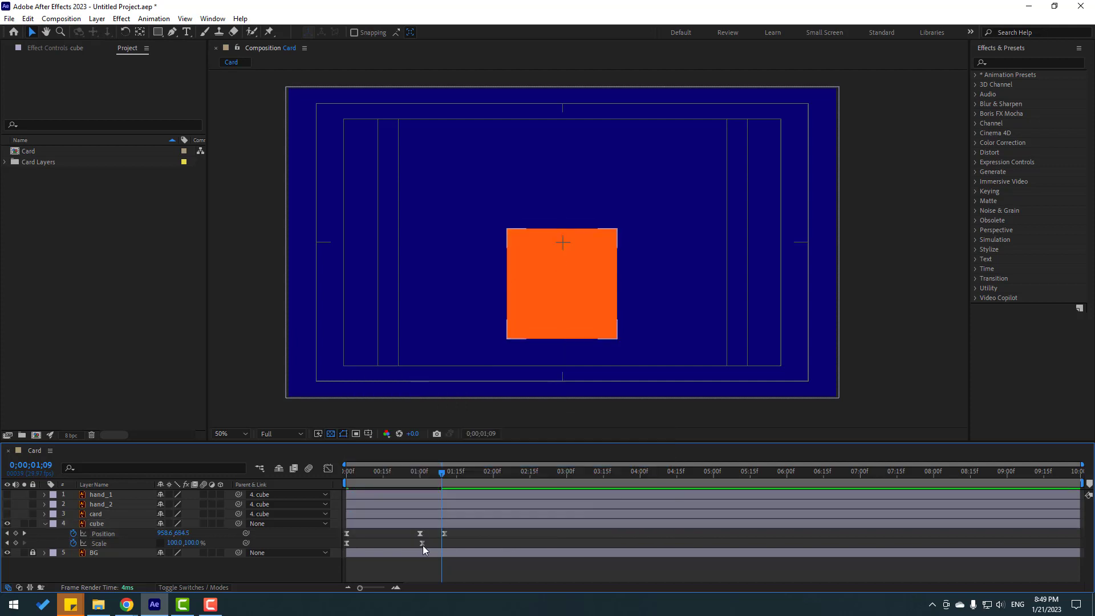
pyautogui.moveTo(422, 544); pyautogui.dragTo(420, 544)
pyautogui.click(413, 472)
# Step: Add bounce Position keyframes at Y 680.3 then 695.3, preview, and shift the keys earlier
pyautogui.moveTo(416, 472); pyautogui.dragTo(445, 474)
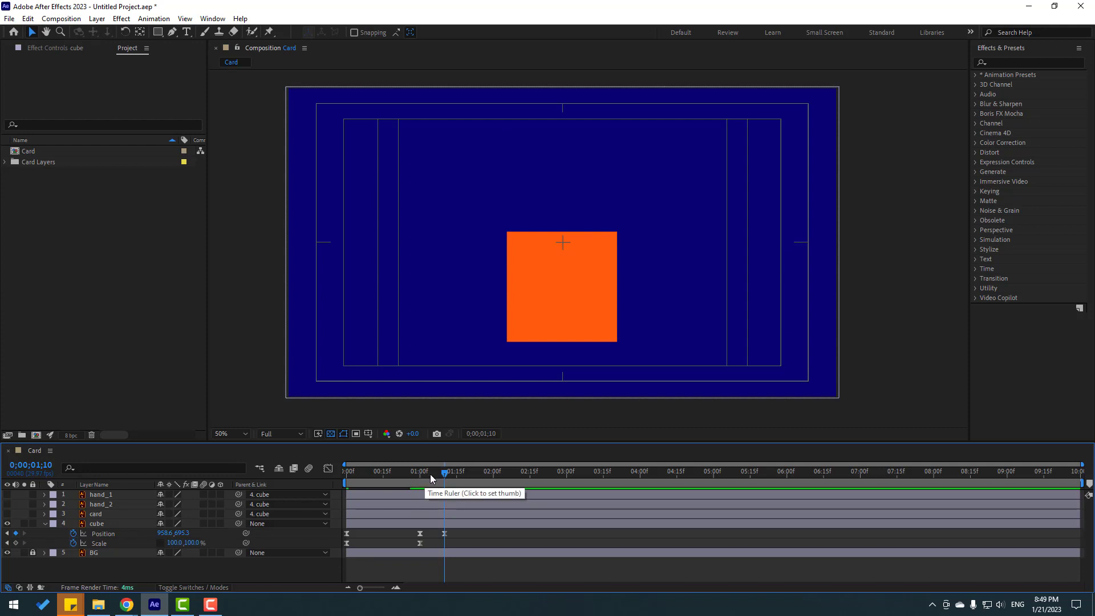
pyautogui.press('pagedown')
pyautogui.press('pagedown')
pyautogui.press('pagedown')
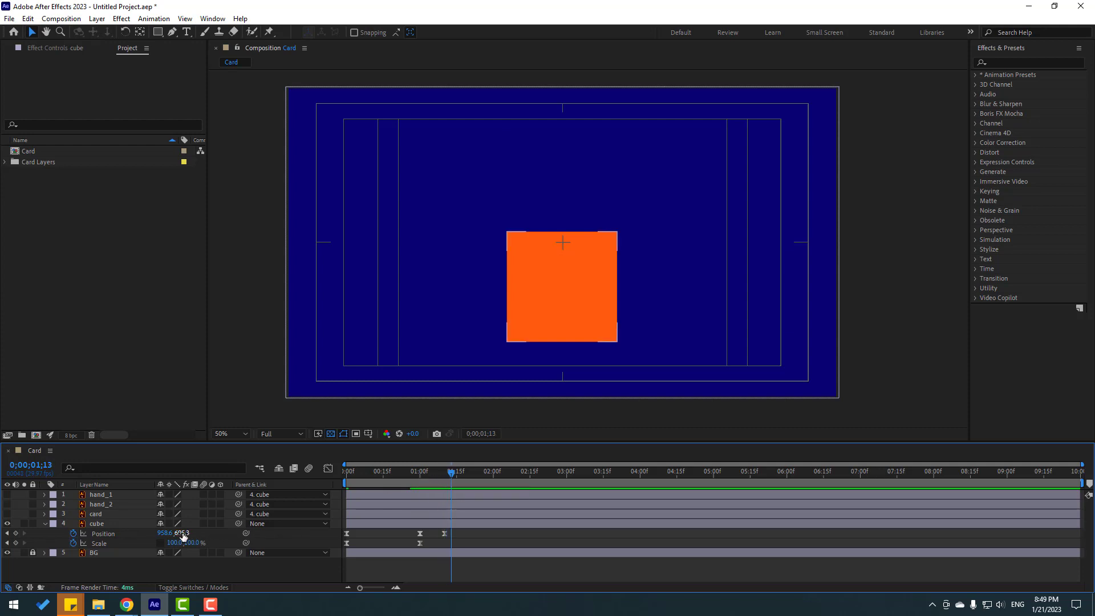
pyautogui.moveTo(184, 536); pyautogui.dragTo(175, 534)
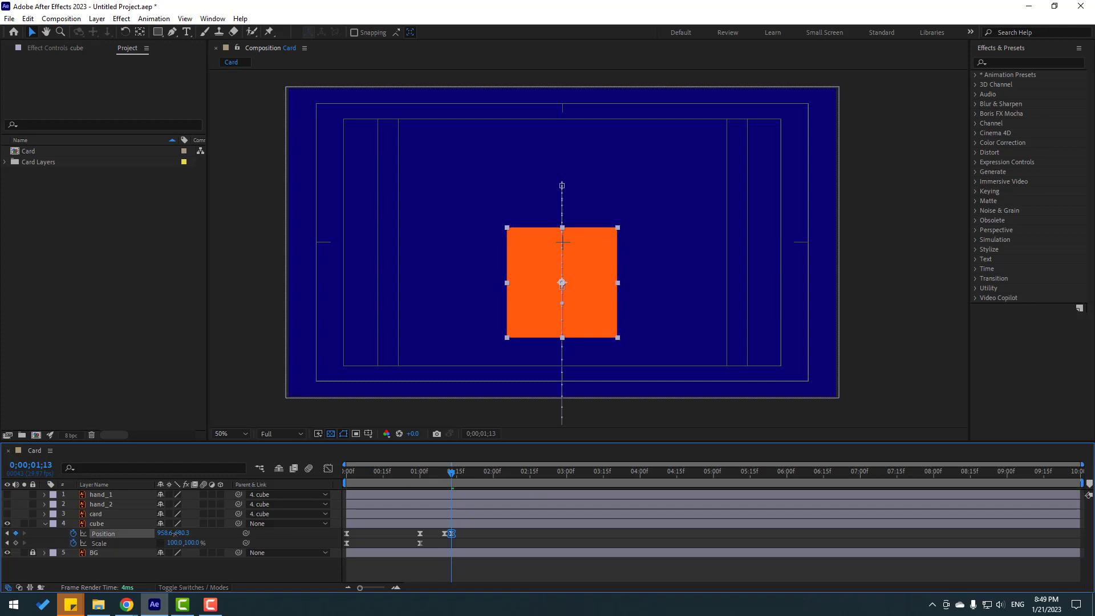
pyautogui.press('pagedown')
pyautogui.press('pagedown')
pyautogui.press('pagedown')
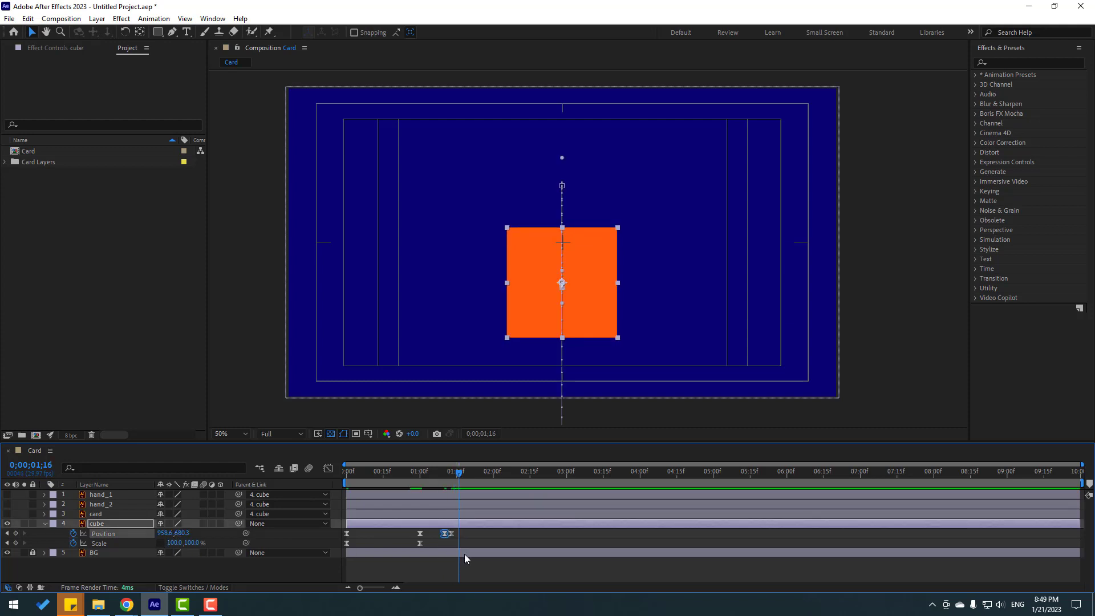
pyautogui.hotkey('ctrl', 'v')
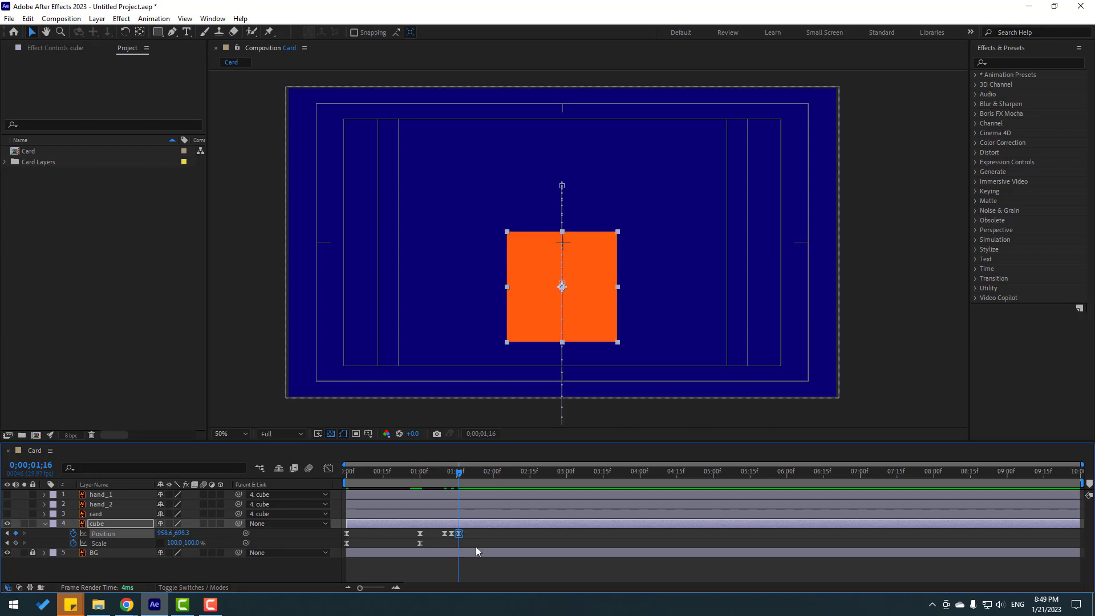
pyautogui.click(476, 545)
pyautogui.press('space')
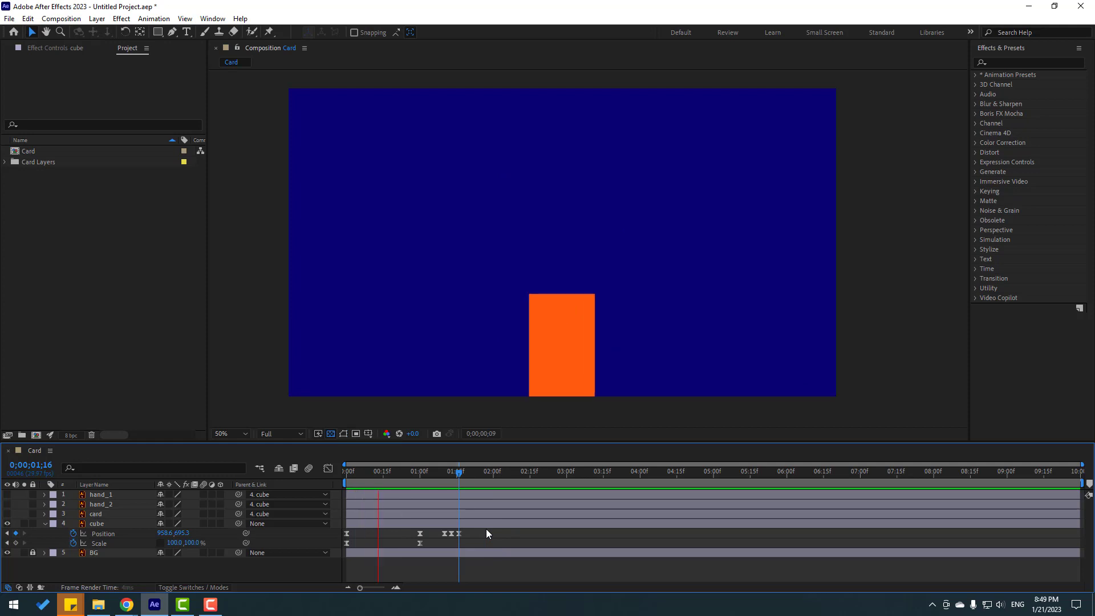
pyautogui.press('space')
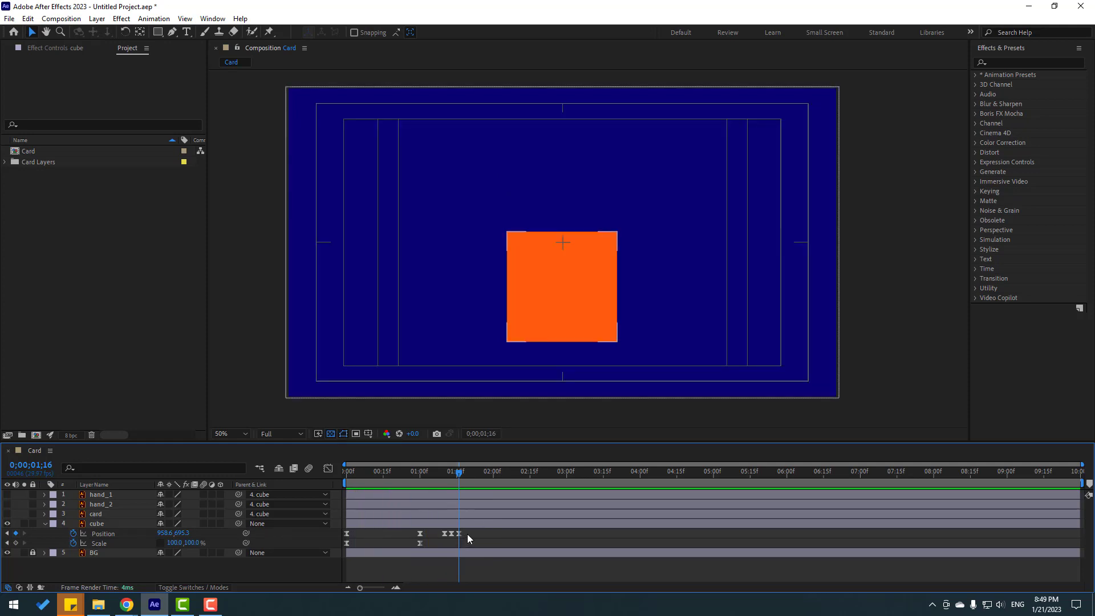
pyautogui.moveTo(467, 534); pyautogui.dragTo(376, 549)
# Step: Preview the animation and return the current time to frame 21
pyautogui.click(379, 568)
pyautogui.press('space')
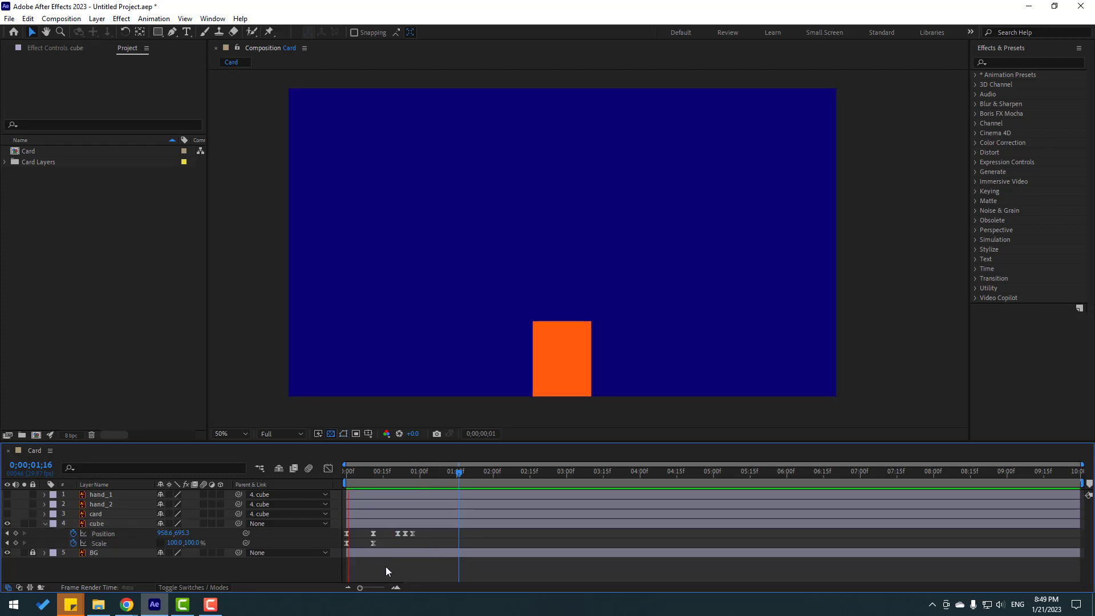
pyautogui.press('space')
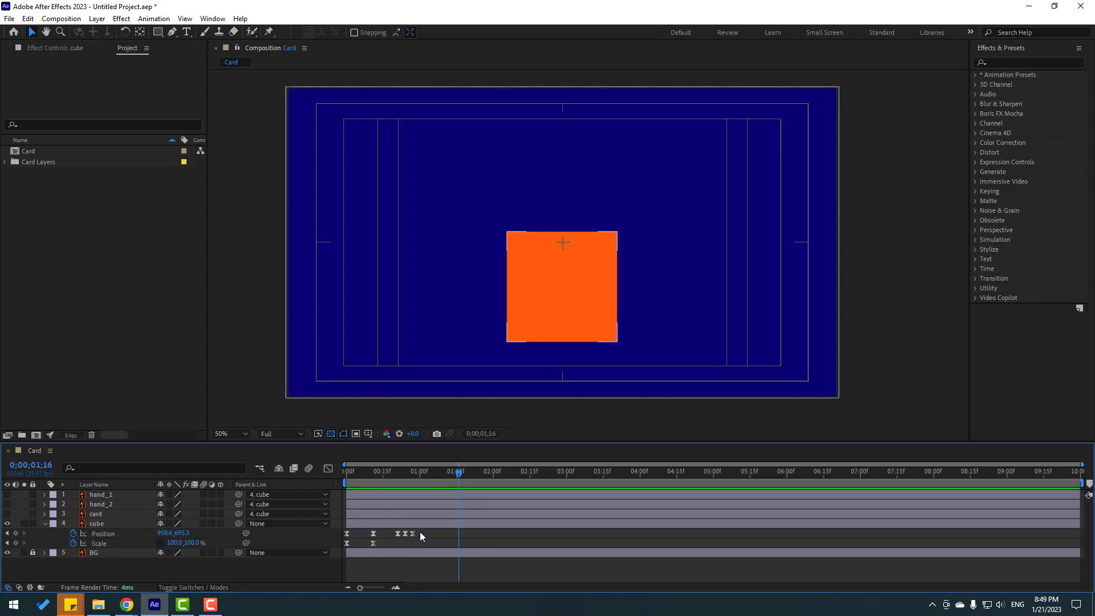
pyautogui.moveTo(391, 474); pyautogui.dragTo(404, 478)
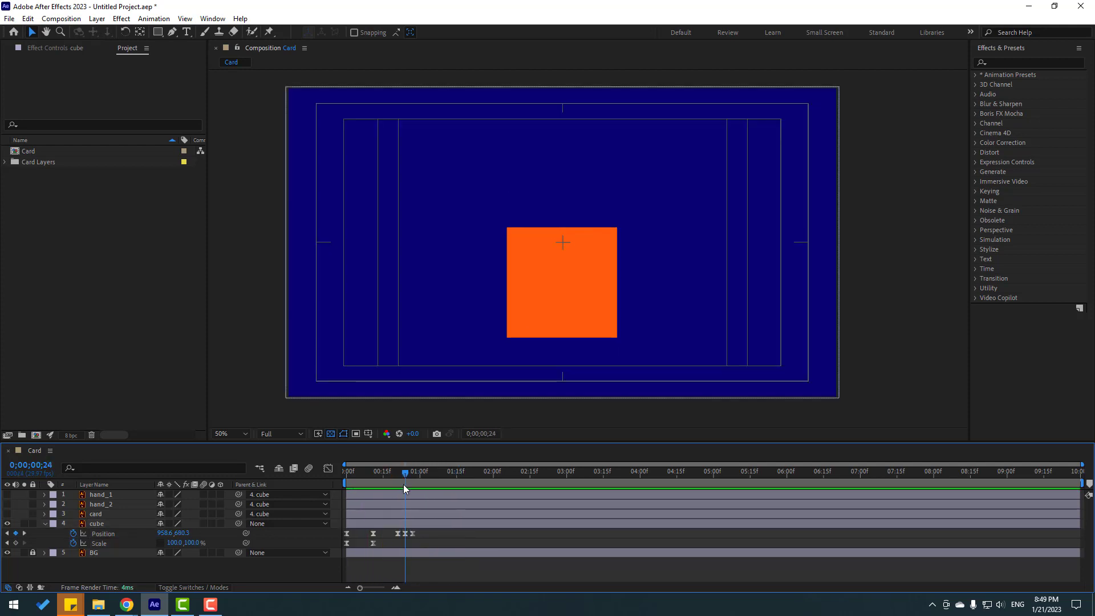
# Step: Set the three bounce Position keyframes' Spatial Interpolation to Linear and preview
pyautogui.moveTo(422, 530)
pyautogui.mouseDown()
pyautogui.moveTo(391, 535)
pyautogui.moveTo(401, 540)
pyautogui.mouseUp()
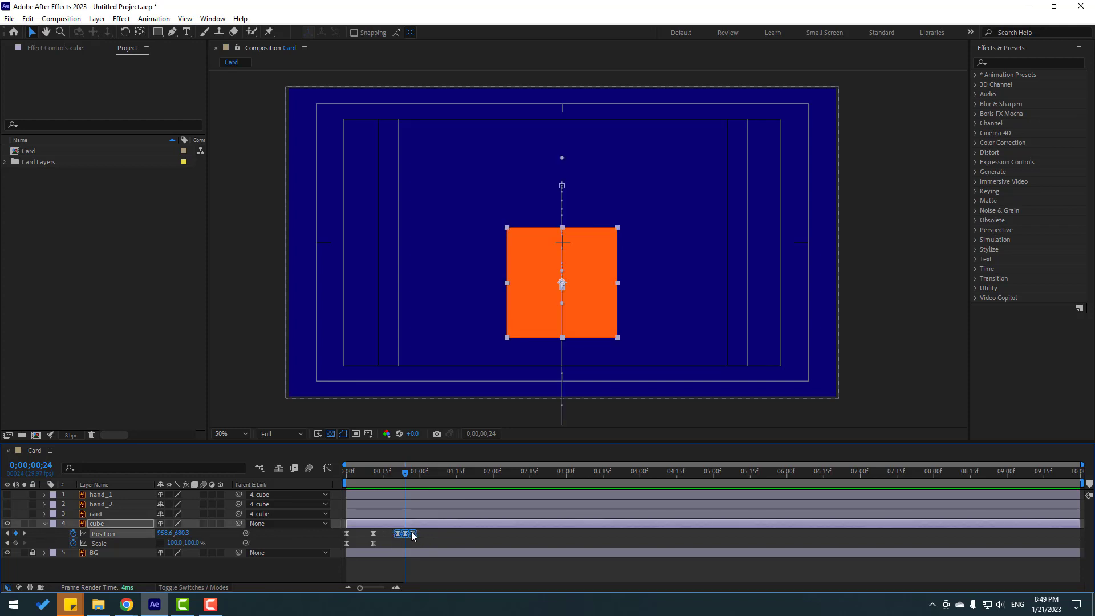
pyautogui.rightClick(412, 532)
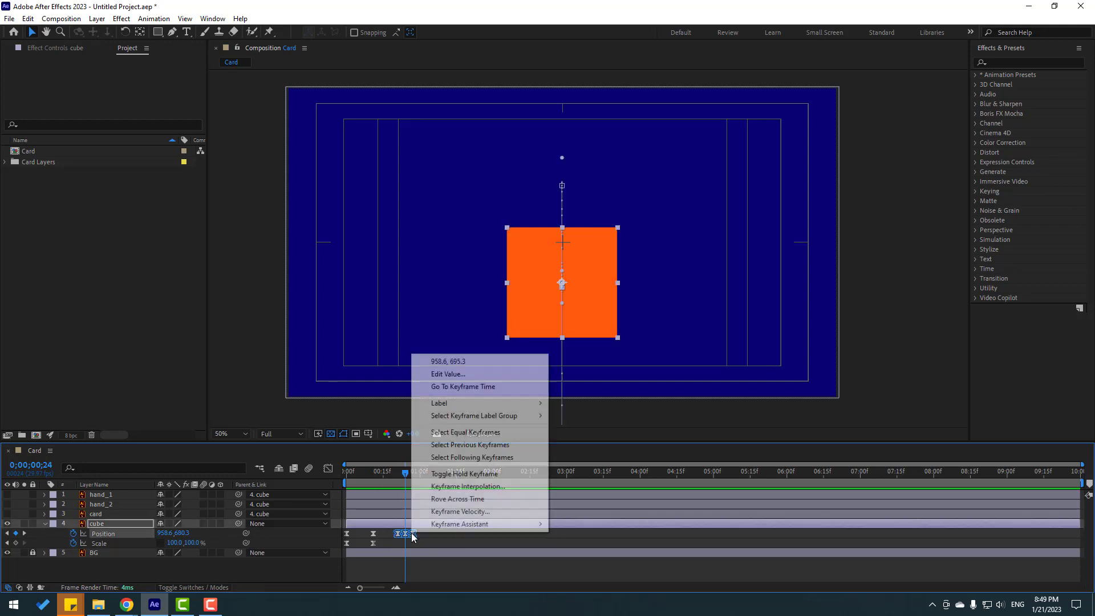
pyautogui.click(498, 486)
pyautogui.click(488, 279)
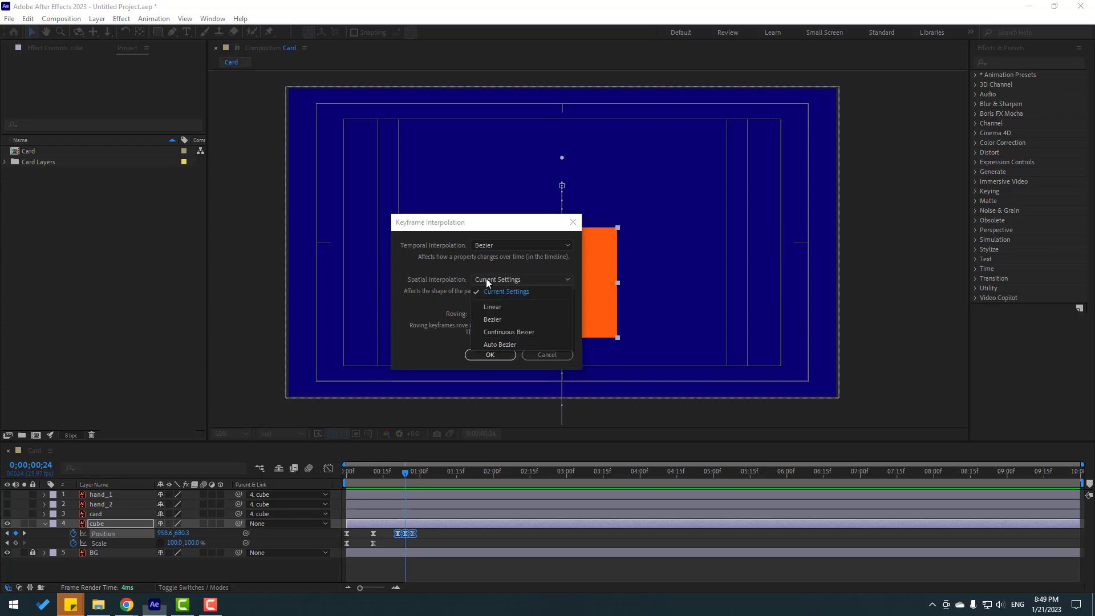
pyautogui.click(506, 307)
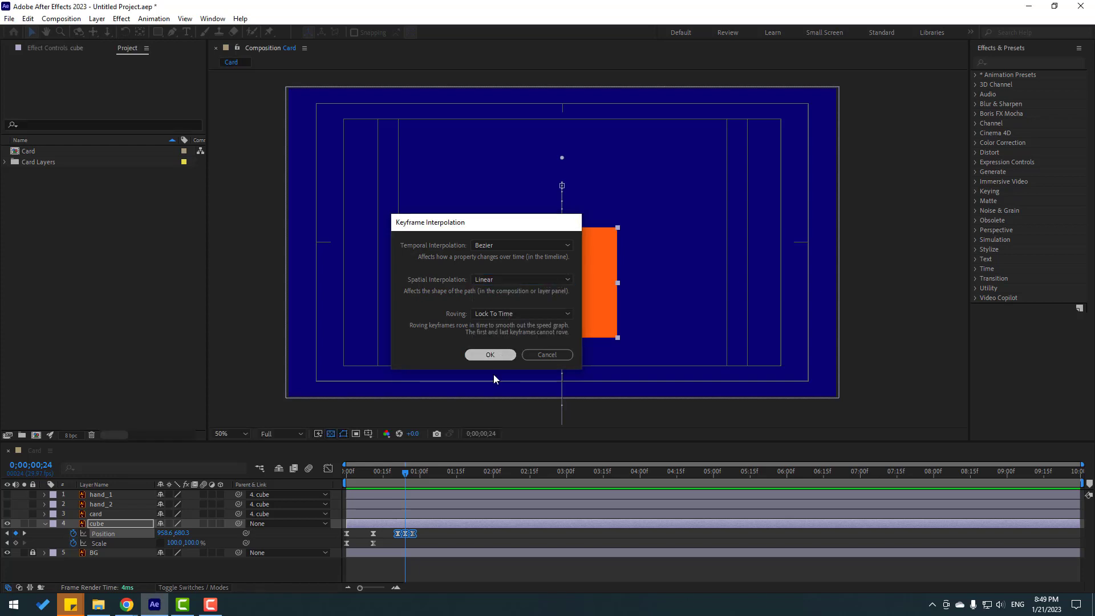
pyautogui.press('Return')
pyautogui.click(430, 569)
pyautogui.press('space')
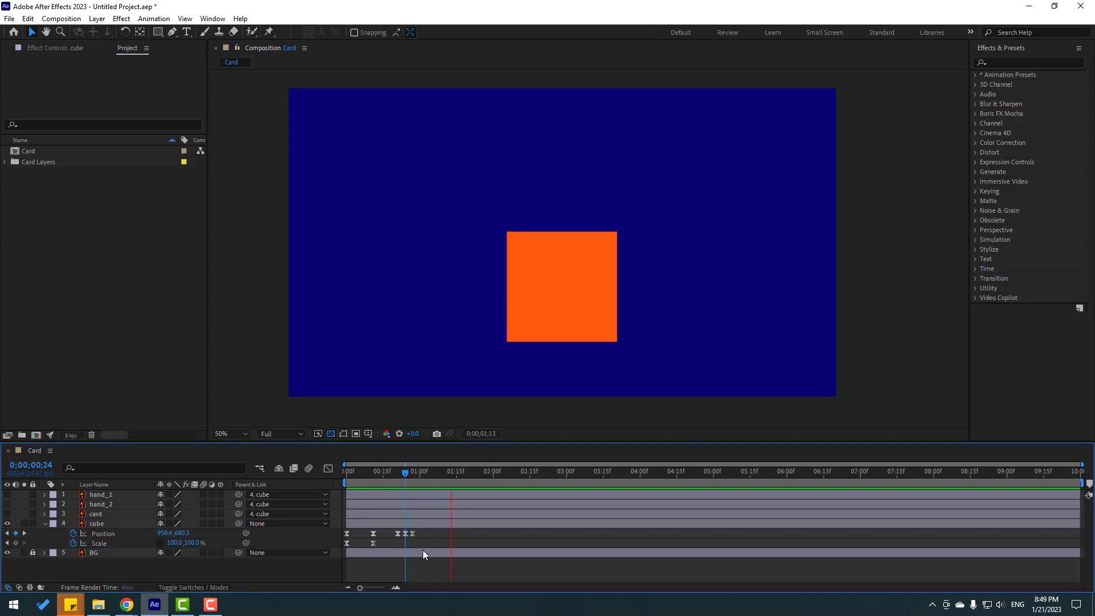
pyautogui.moveTo(432, 536)
pyautogui.mouseDown()
pyautogui.moveTo(383, 535)
pyautogui.moveTo(338, 500)
pyautogui.mouseUp()
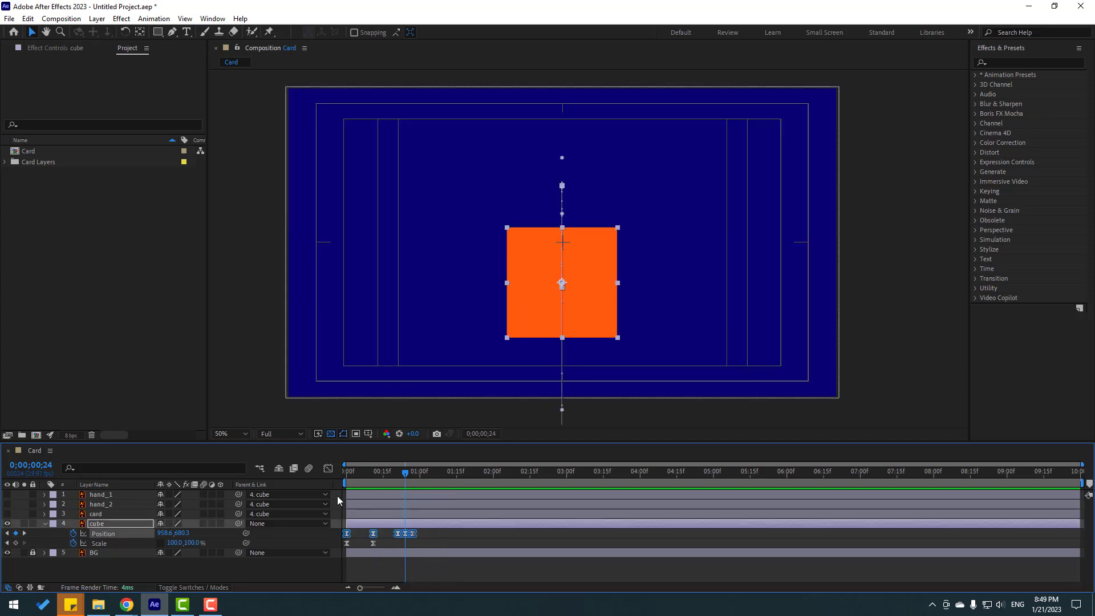
# Step: In the Graph Editor, drag the Position speed influence handle to about 66.50%, previewing the sharper peak
pyautogui.click(329, 467)
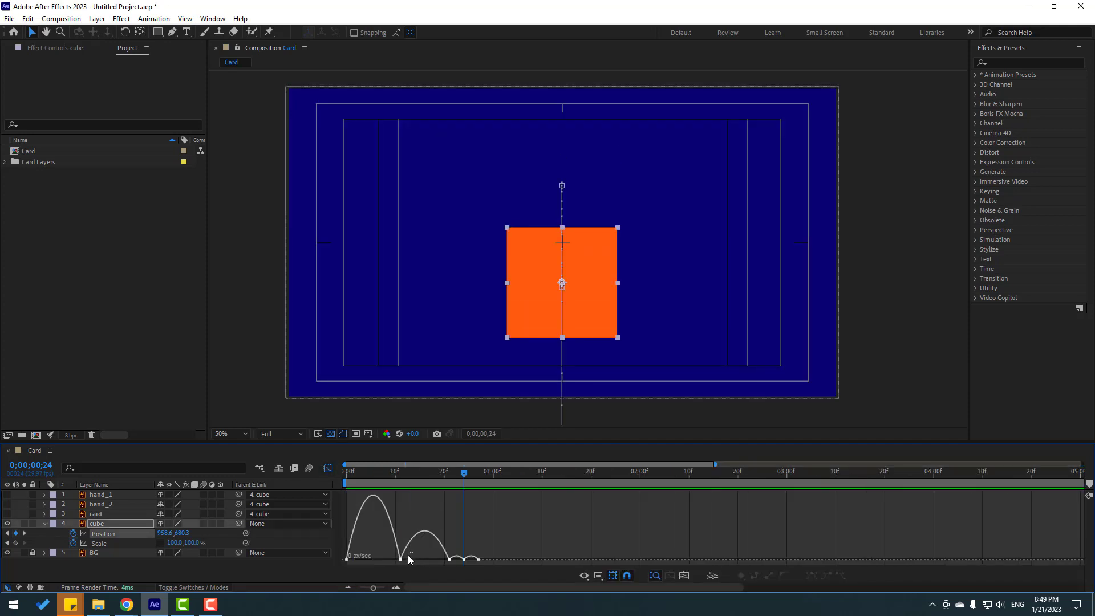
pyautogui.moveTo(397, 569)
pyautogui.mouseDown()
pyautogui.moveTo(391, 580)
pyautogui.moveTo(425, 560)
pyautogui.moveTo(450, 561)
pyautogui.mouseUp()
pyautogui.click(543, 538)
pyautogui.press('space')
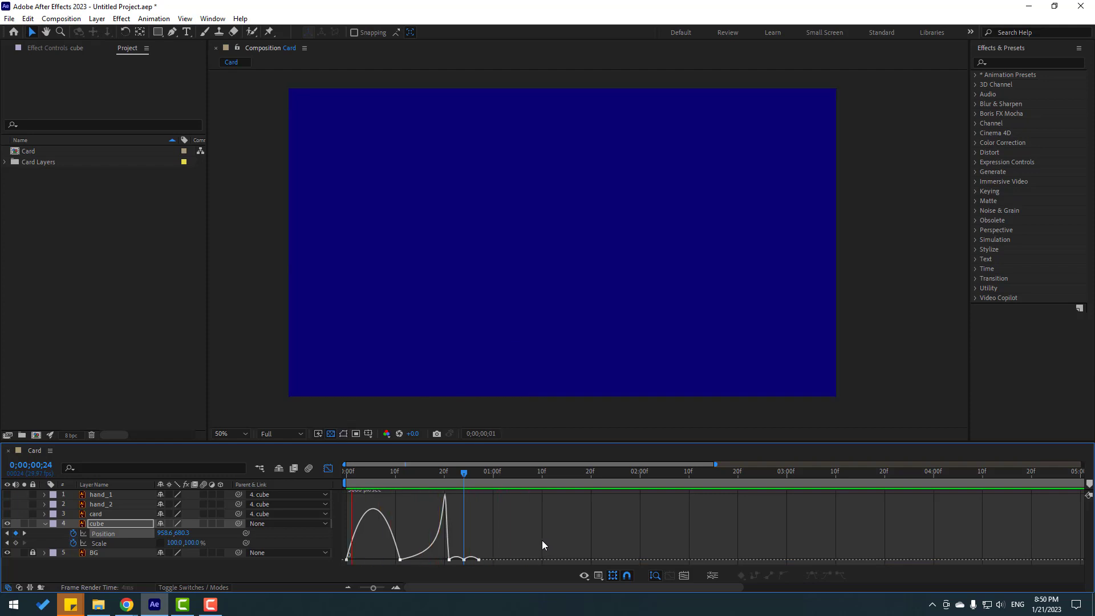
pyautogui.press('space')
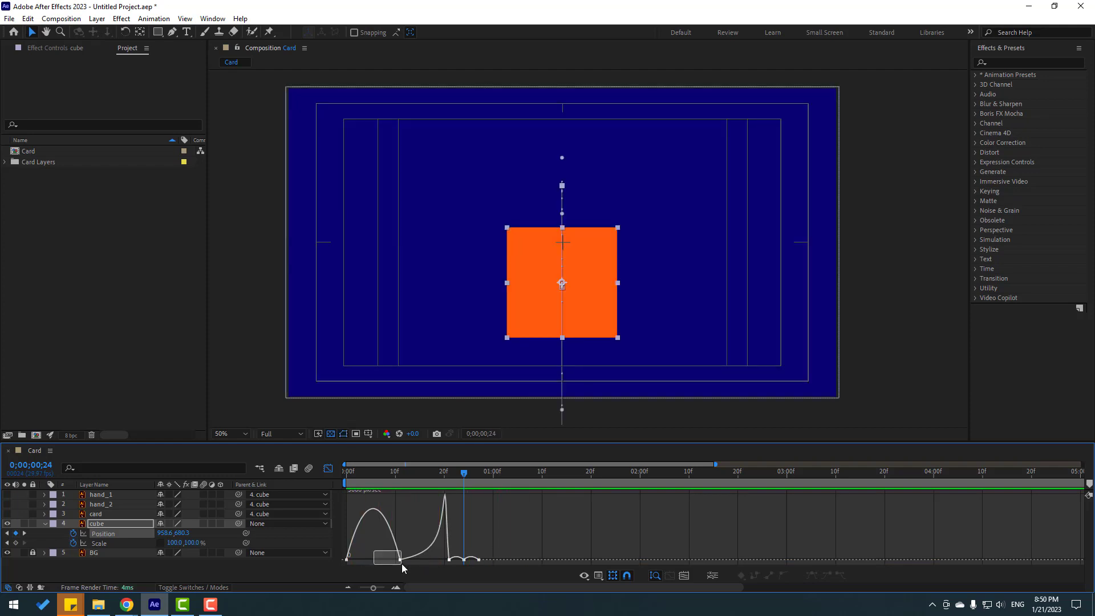
pyautogui.moveTo(393, 560)
pyautogui.mouseDown()
pyautogui.moveTo(381, 565)
pyautogui.moveTo(392, 564)
pyautogui.mouseUp()
pyautogui.press('space')
pyautogui.press('space')
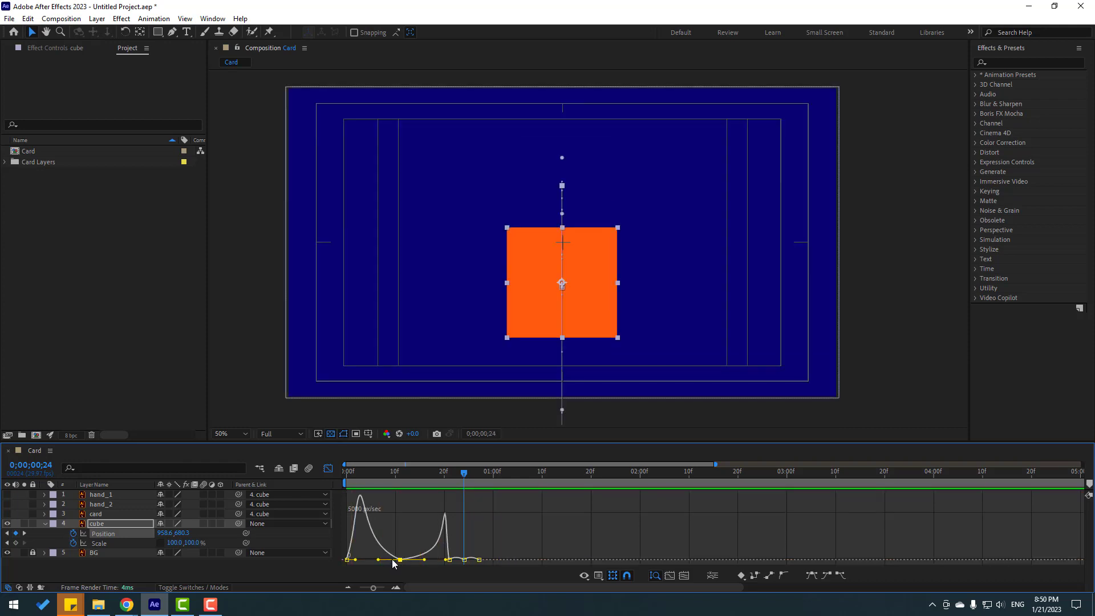
pyautogui.press('space')
pyautogui.press('space')
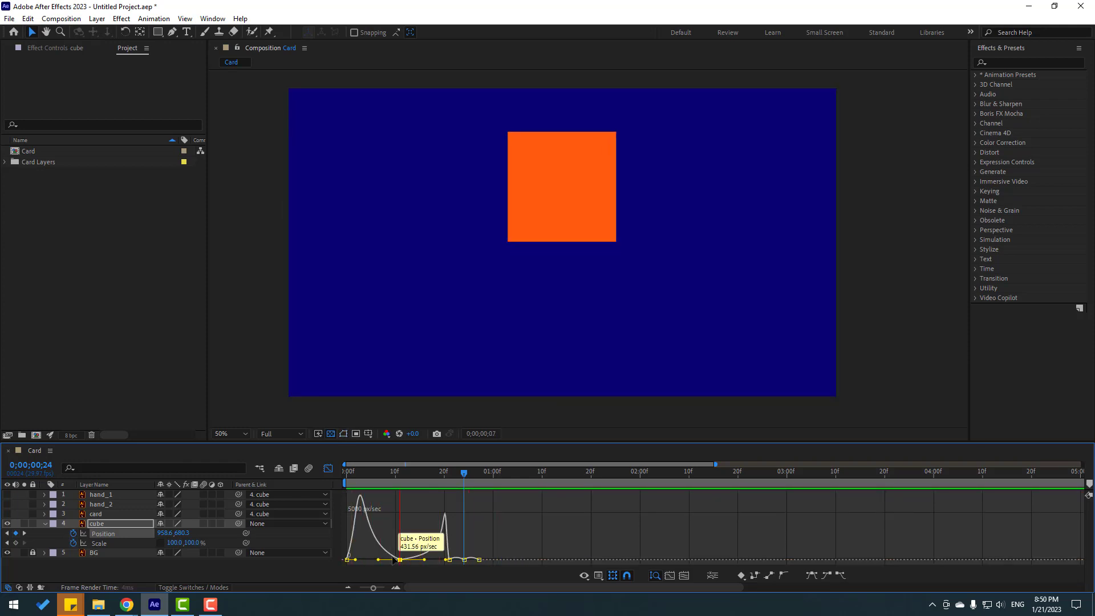
pyautogui.press('space')
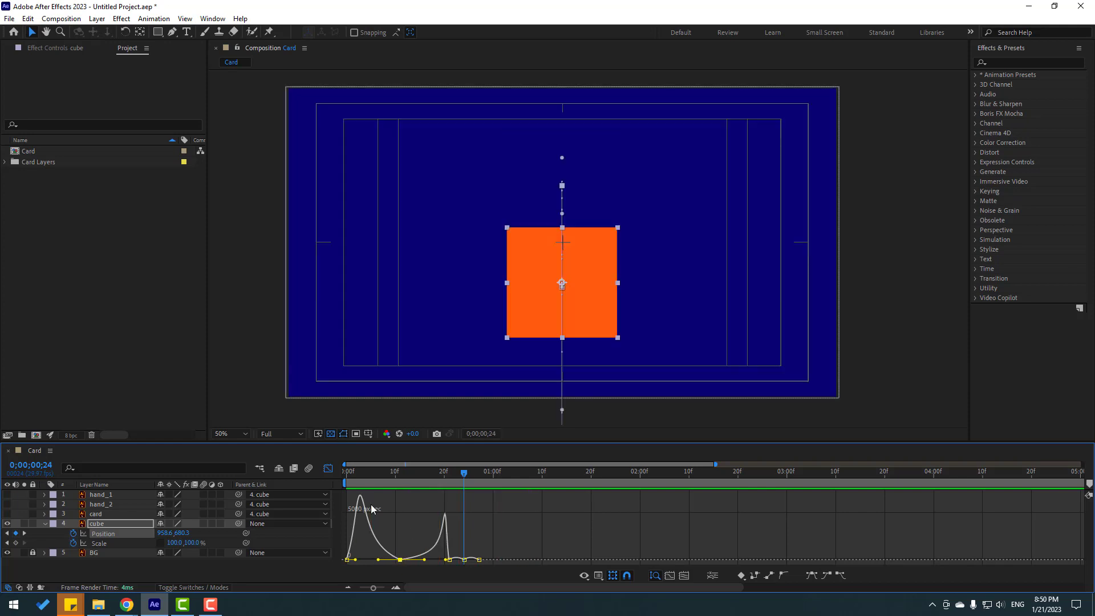
pyautogui.click(329, 468)
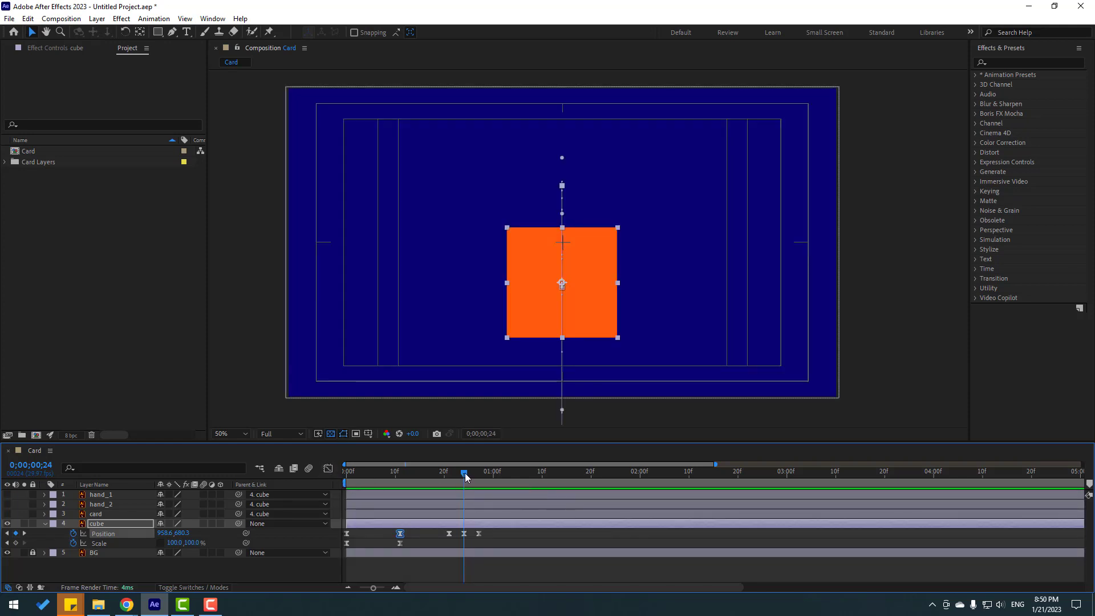
# Step: At frame 27, make the hand_1, hand_2 and card layers visible again
pyautogui.moveTo(465, 473); pyautogui.dragTo(478, 474)
pyautogui.click(97, 571)
pyautogui.moveTo(7, 514); pyautogui.dragTo(8, 494)
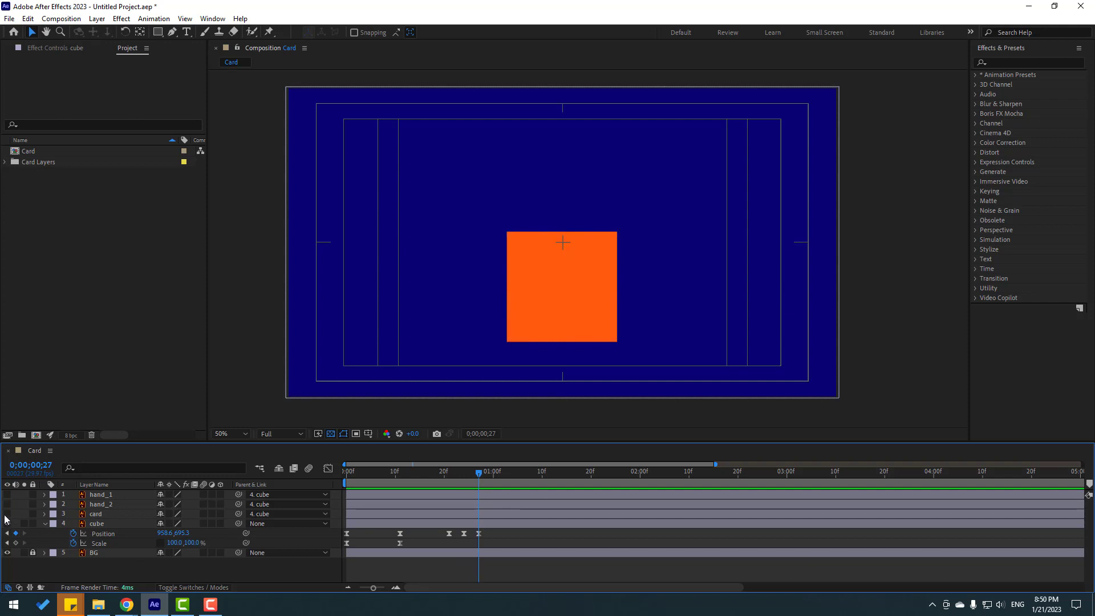
# Step: Solo hand_2, move its anchor point down to the wrist, and parent it to hand_1
pyautogui.click(105, 505)
pyautogui.scroll(4, 564, 283)
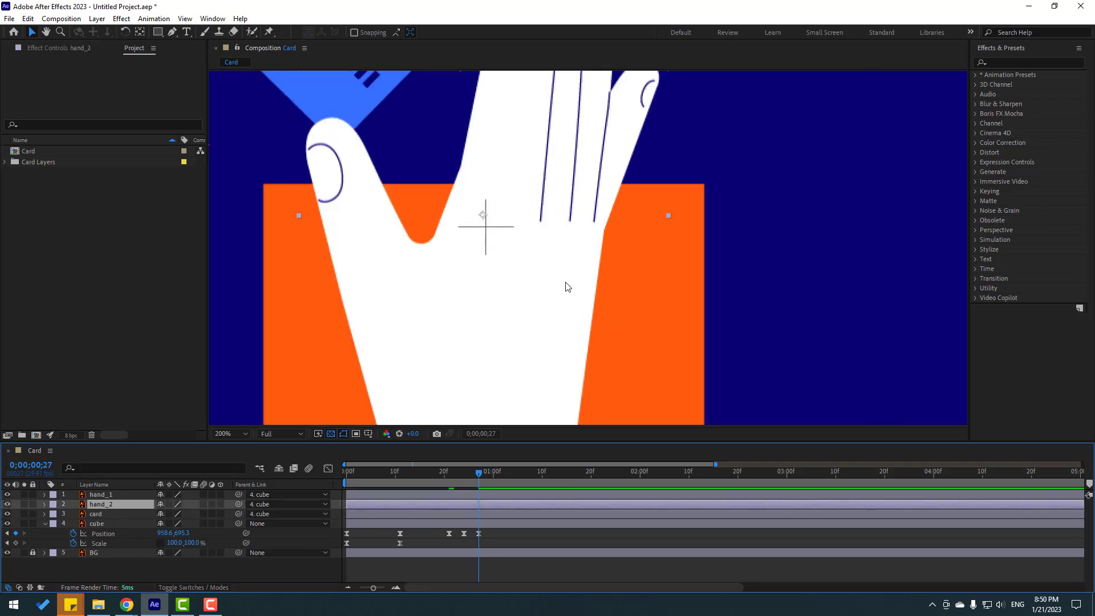
pyautogui.click(24, 504)
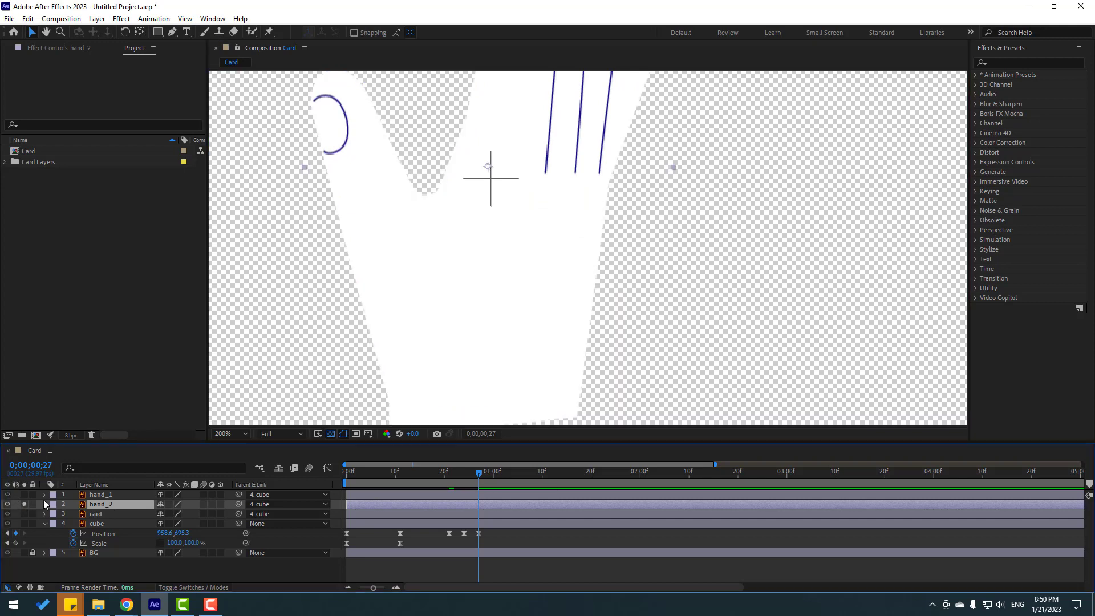
pyautogui.scroll(-2, 481, 321)
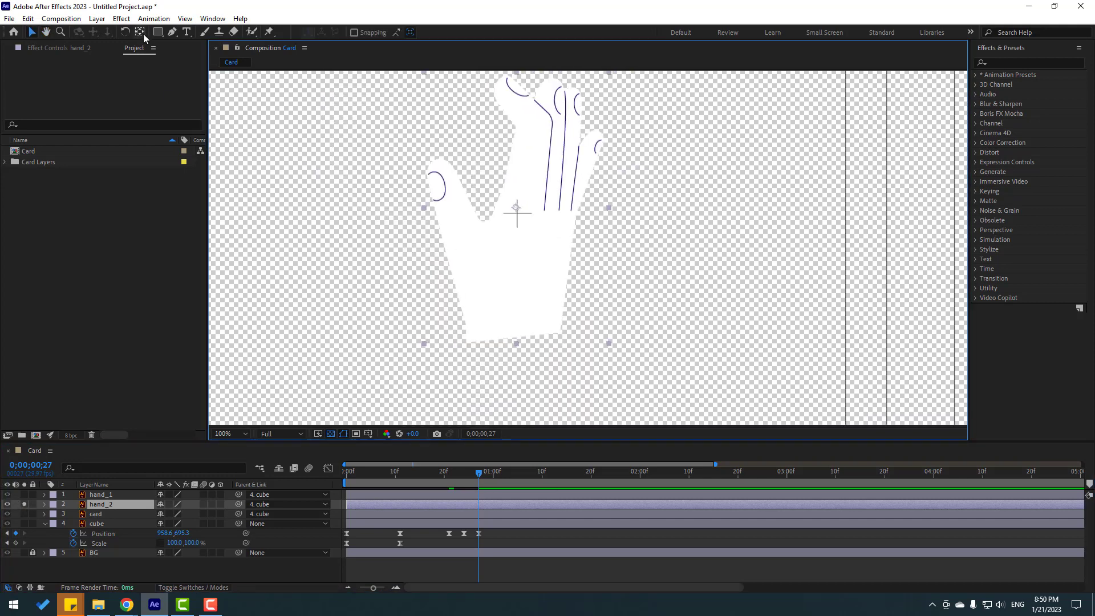
pyautogui.click(139, 32)
pyautogui.moveTo(518, 222); pyautogui.dragTo(516, 341)
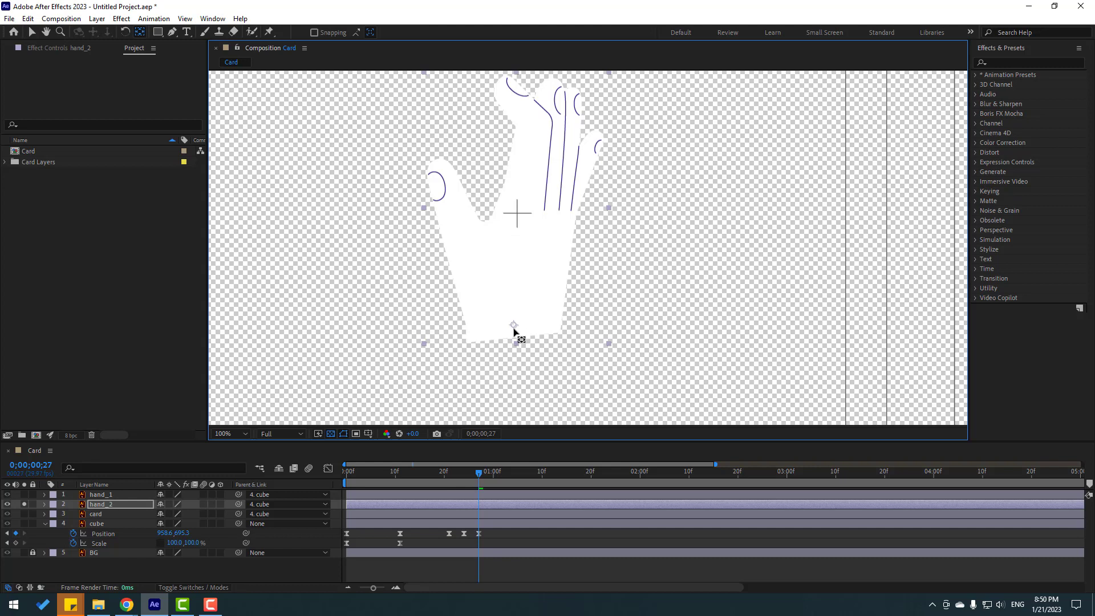
pyautogui.click(32, 33)
pyautogui.click(23, 504)
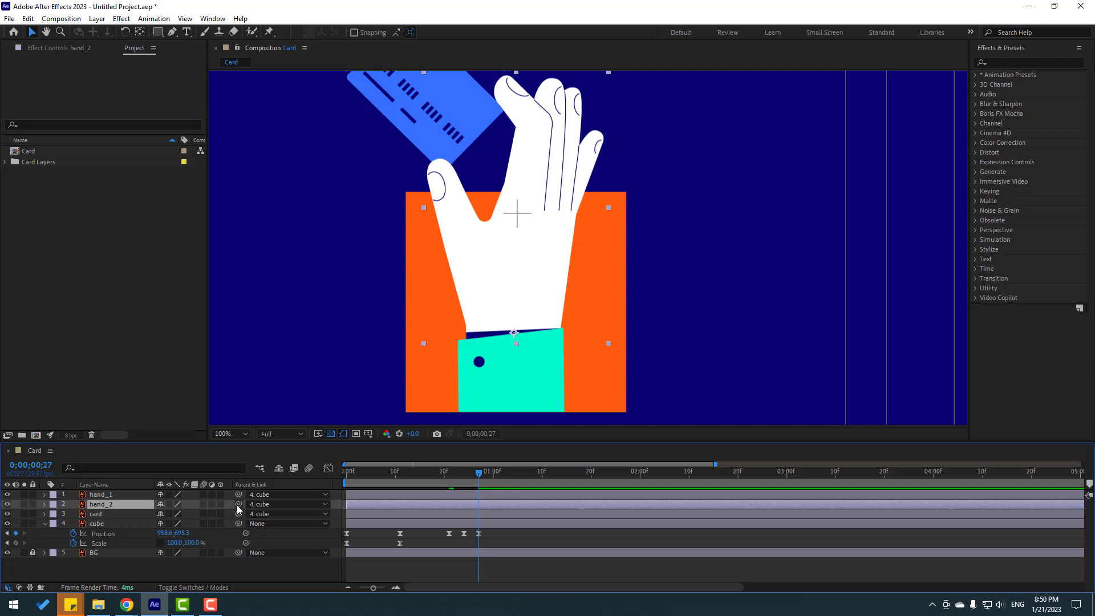
pyautogui.moveTo(239, 504); pyautogui.dragTo(90, 499)
# Step: Solo hand_1 and move the cuff's anchor point to its bottom edge
pyautogui.click(89, 497)
pyautogui.click(24, 494)
pyautogui.moveTo(491, 333); pyautogui.dragTo(476, 234)
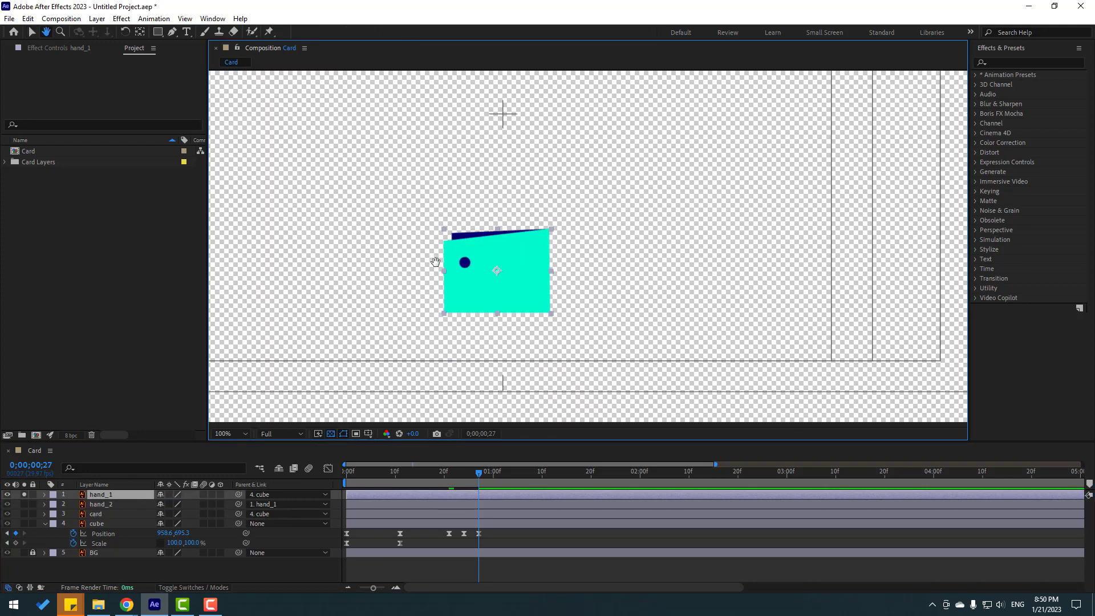
pyautogui.click(141, 33)
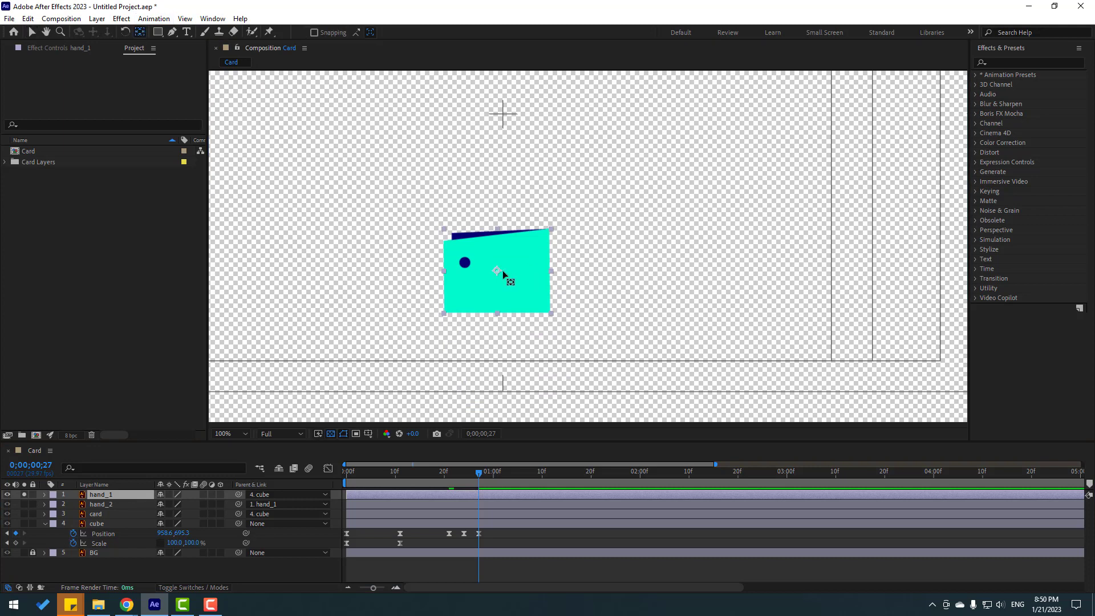
pyautogui.moveTo(498, 272); pyautogui.dragTo(497, 311)
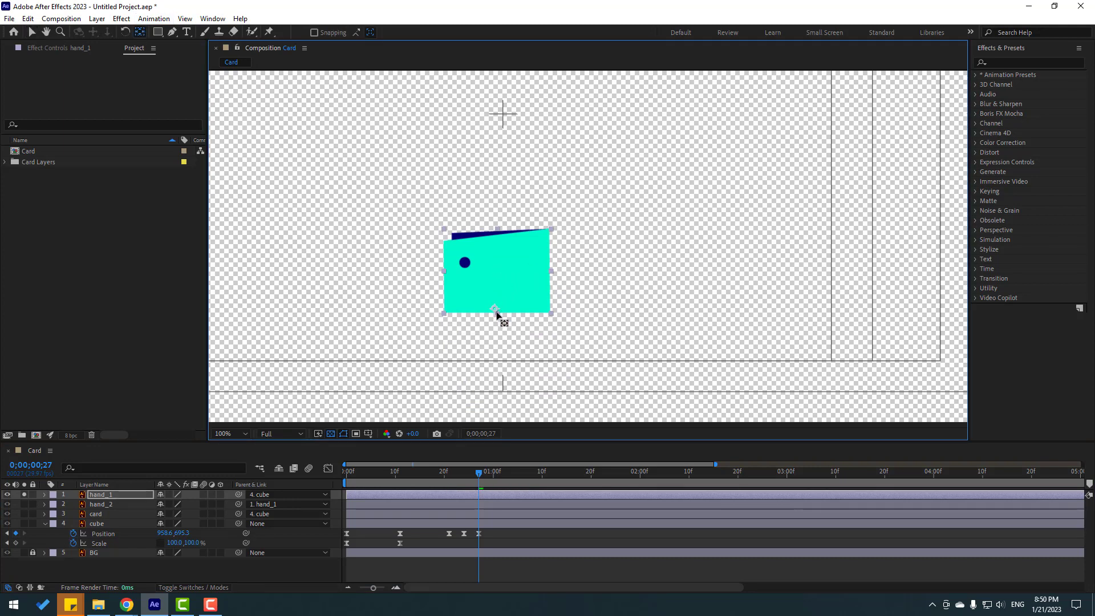
pyautogui.click(32, 34)
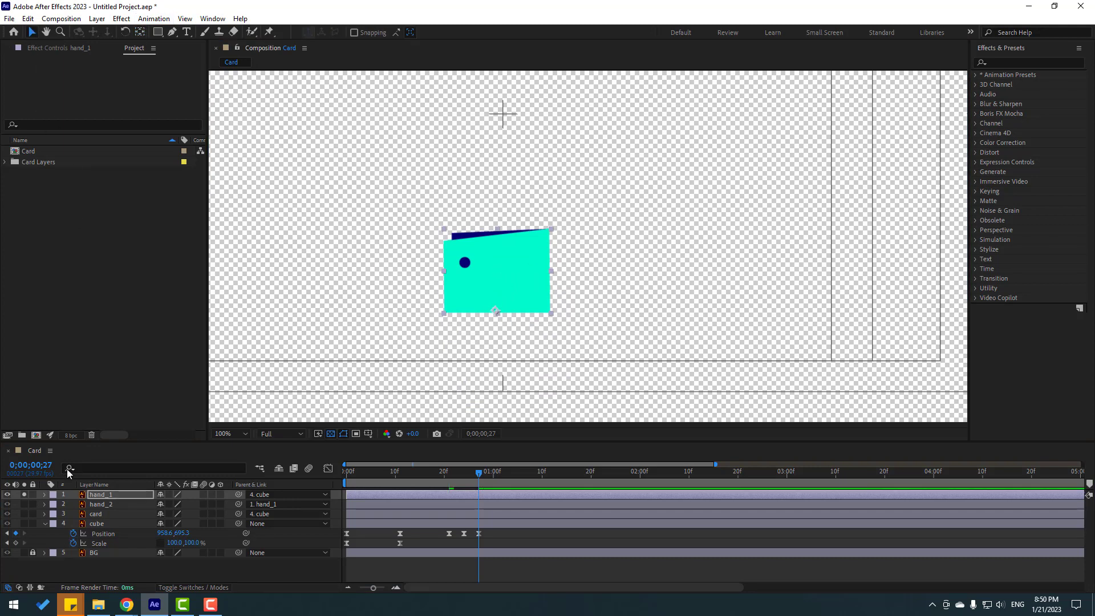
pyautogui.click(24, 495)
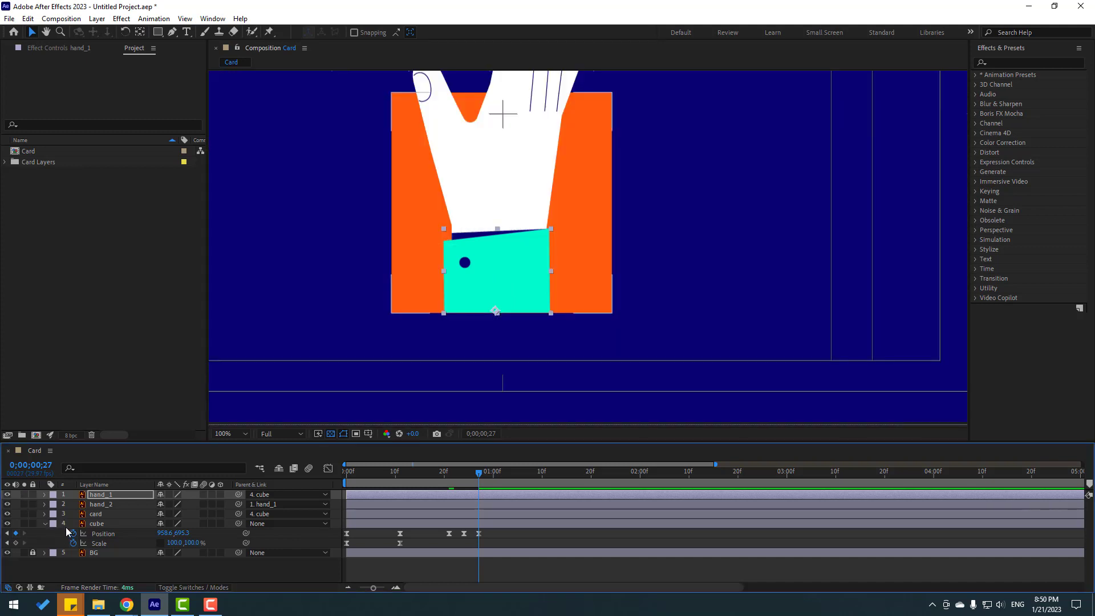
pyautogui.click(94, 514)
pyautogui.press(',')
pyautogui.press(',')
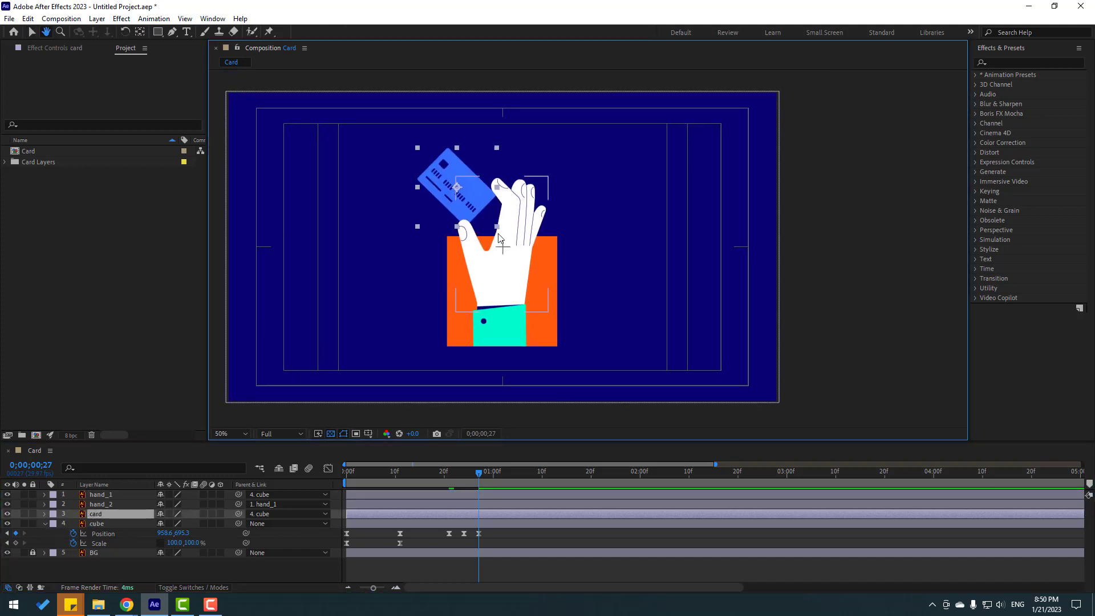
# Step: Solo the card and move its anchor point toward the lower-right corner
pyautogui.click(23, 513)
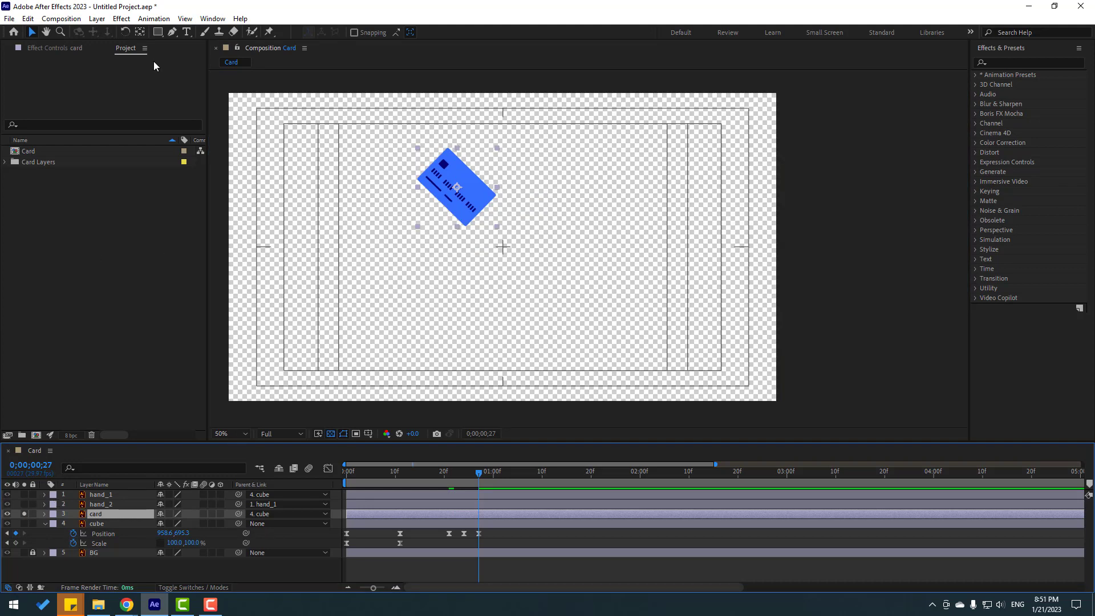
pyautogui.click(140, 32)
pyautogui.moveTo(457, 187); pyautogui.dragTo(478, 207)
pyautogui.press('Return')
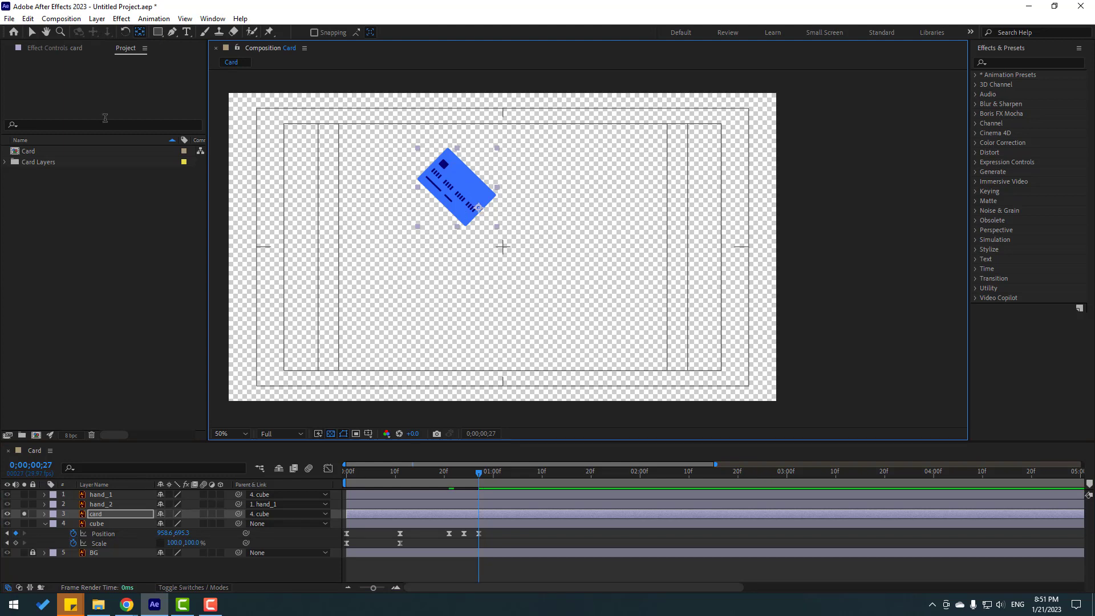
pyautogui.click(32, 34)
pyautogui.click(24, 514)
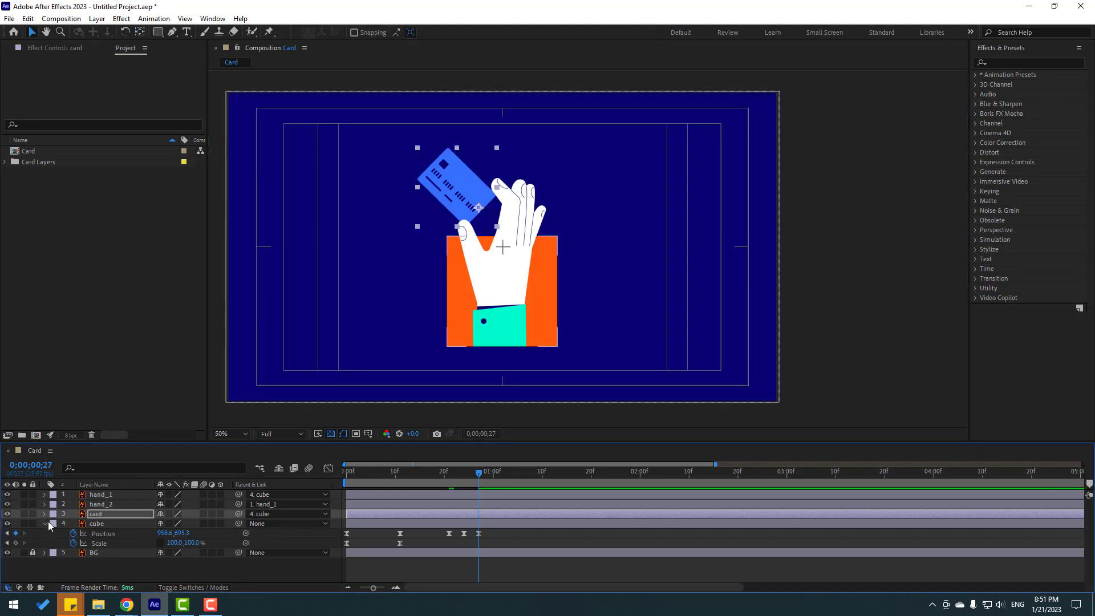
# Step: Parent the card layer to hand_2
pyautogui.moveTo(238, 515); pyautogui.dragTo(102, 505)
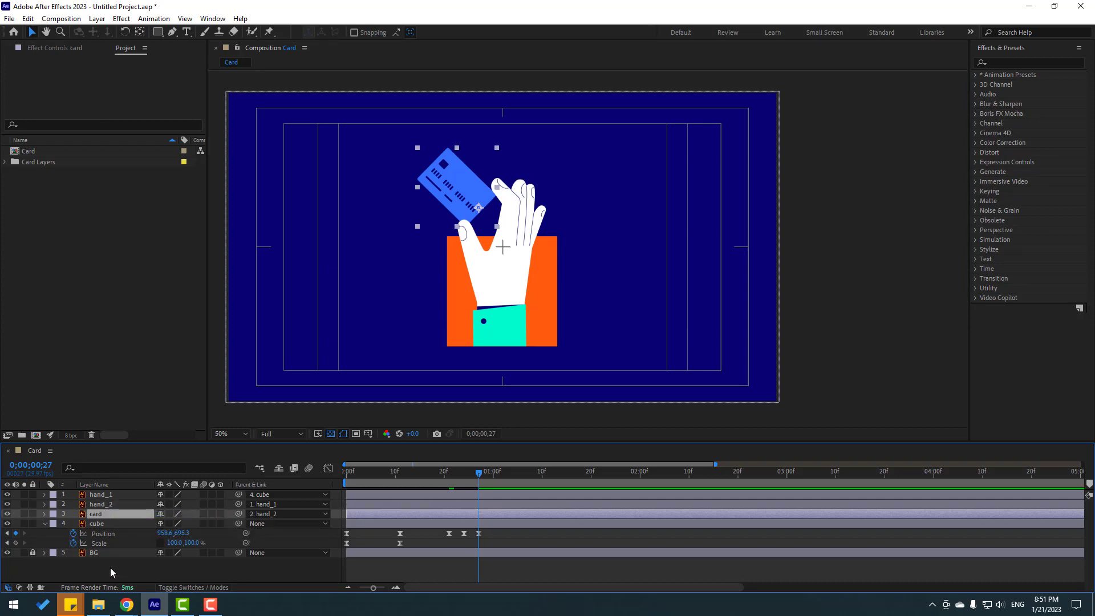
pyautogui.click(100, 506)
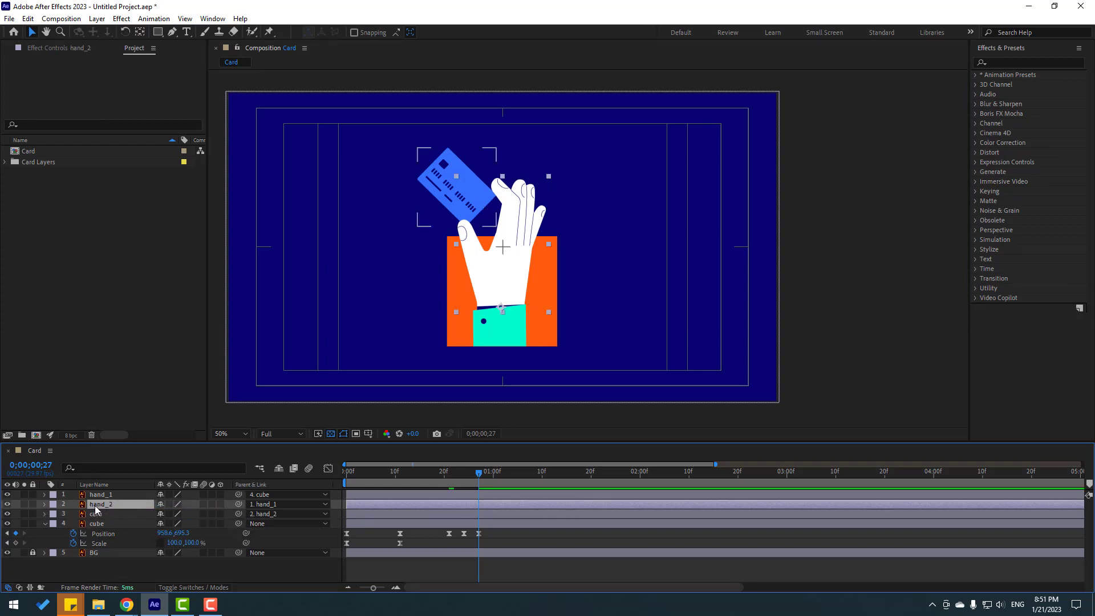
pyautogui.click(100, 497)
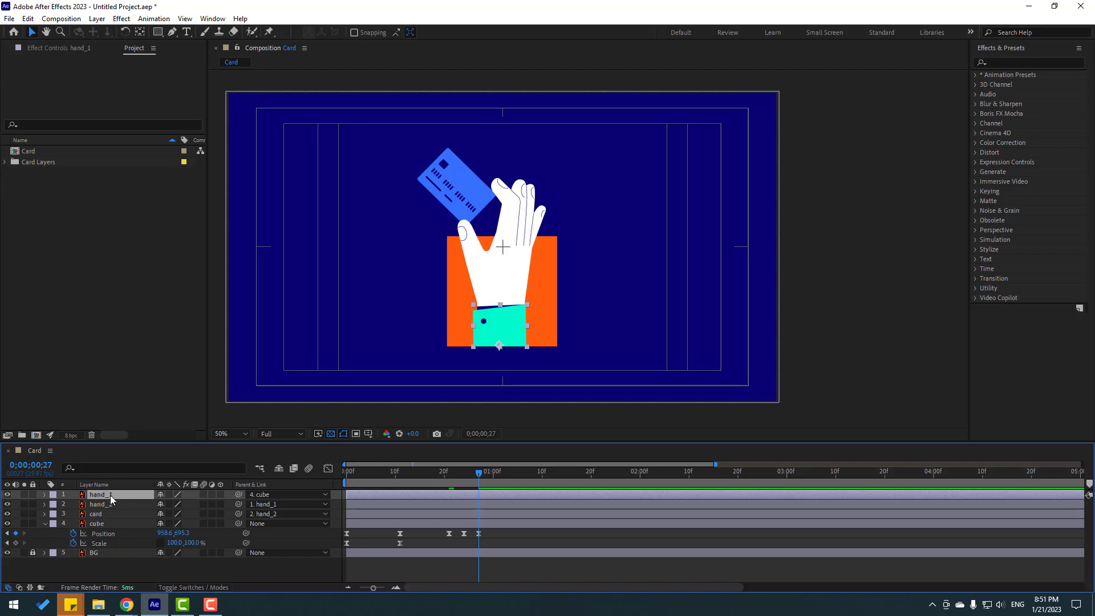
# Step: Keyframe hand_1 at -86° rotation with its position lowered below the cube
pyautogui.press('r')
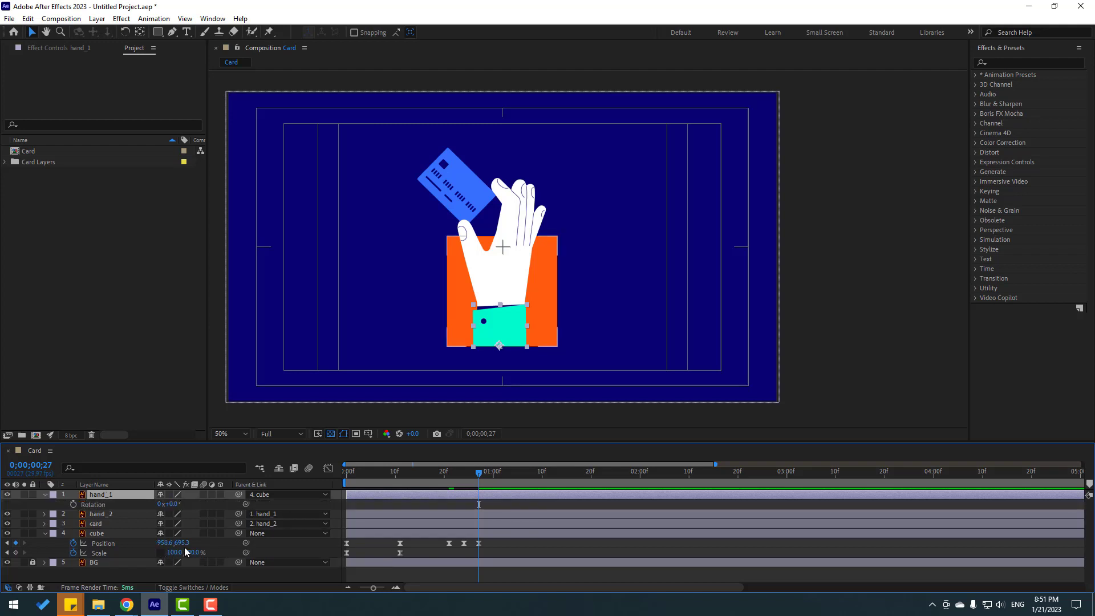
pyautogui.click(73, 504)
pyautogui.moveTo(171, 504); pyautogui.dragTo(142, 524)
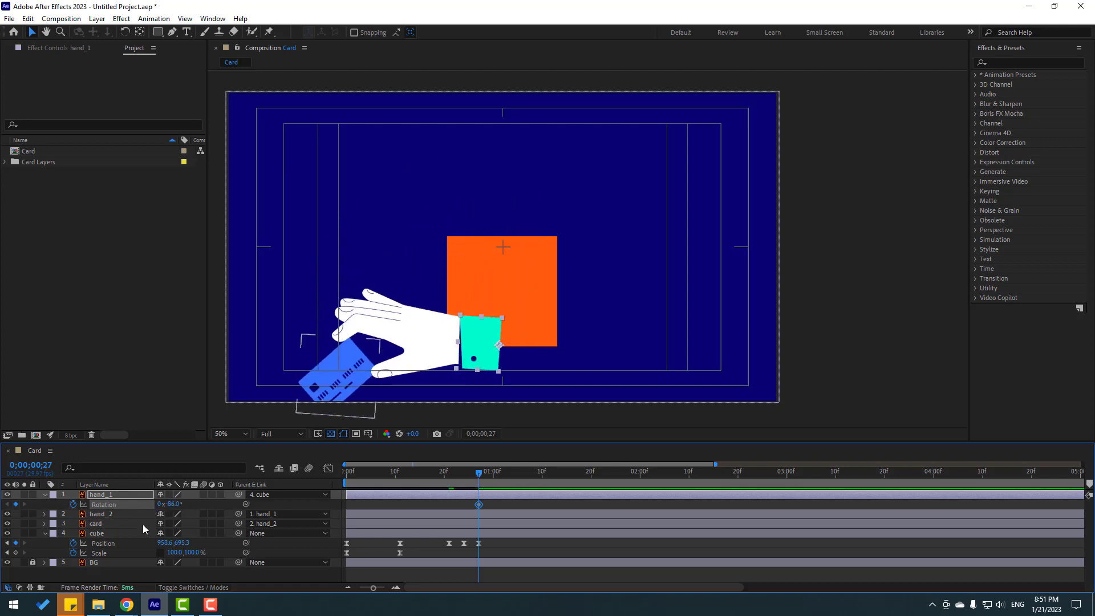
pyautogui.hotkey('shift', 'p')
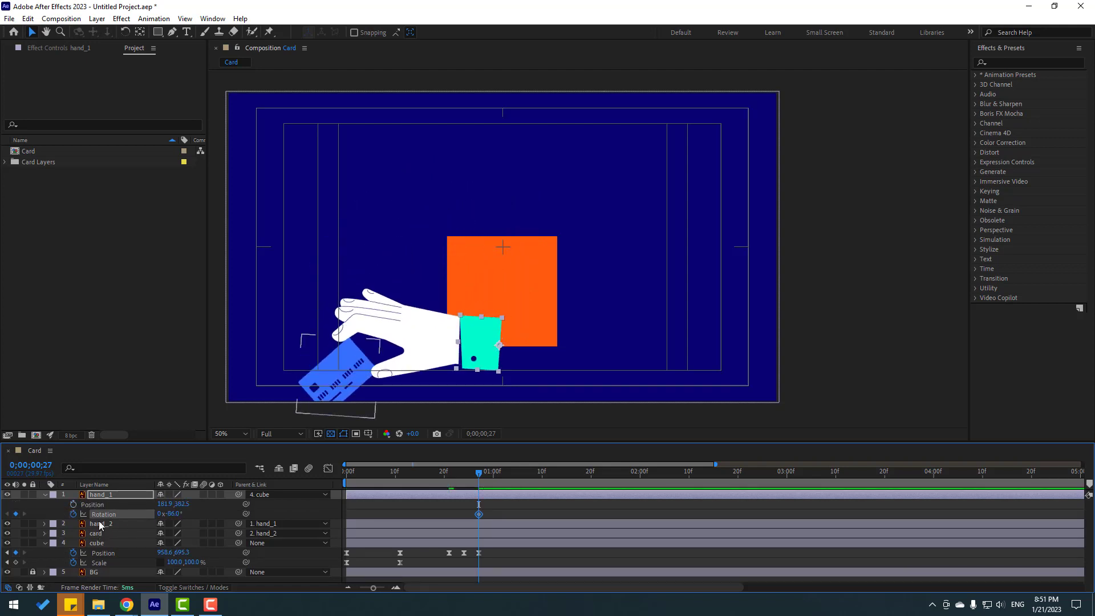
pyautogui.click(73, 504)
pyautogui.moveTo(182, 505); pyautogui.dragTo(508, 482)
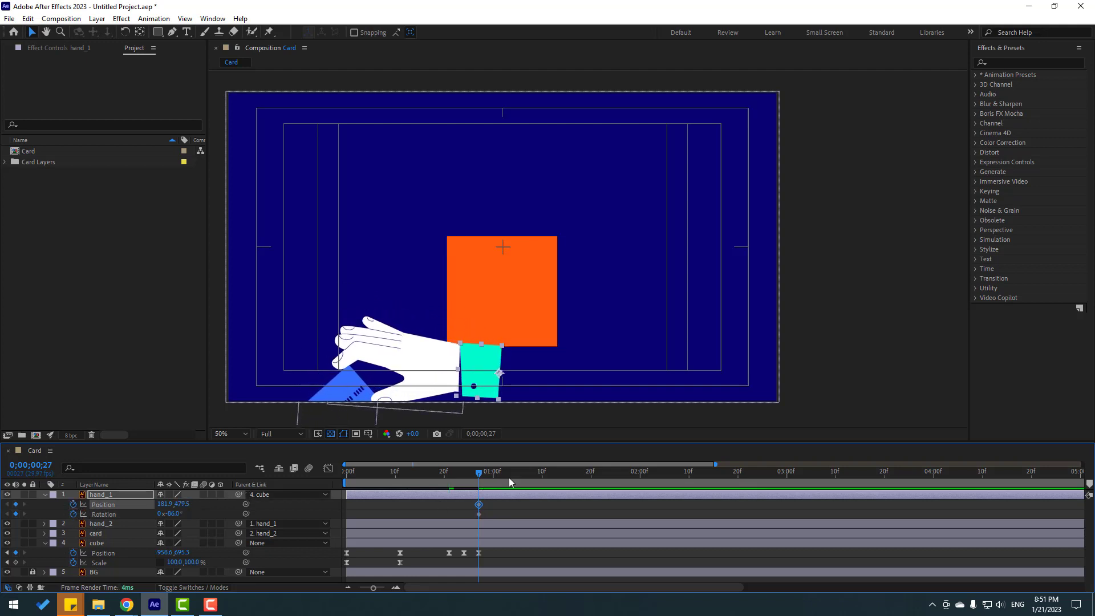
# Step: Add hand_1 rotation keyframes of 40°, -20° and 10°, ten frames apart
pyautogui.hotkey('shift', 'pagedown')
pyautogui.click(388, 509)
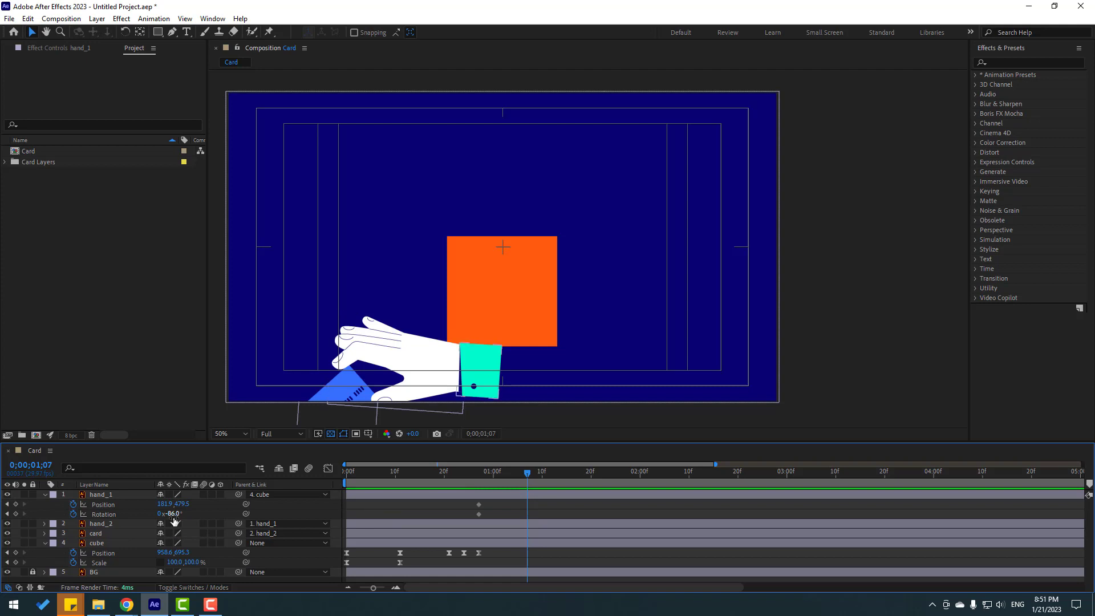
pyautogui.write('40')
pyautogui.press('Return')
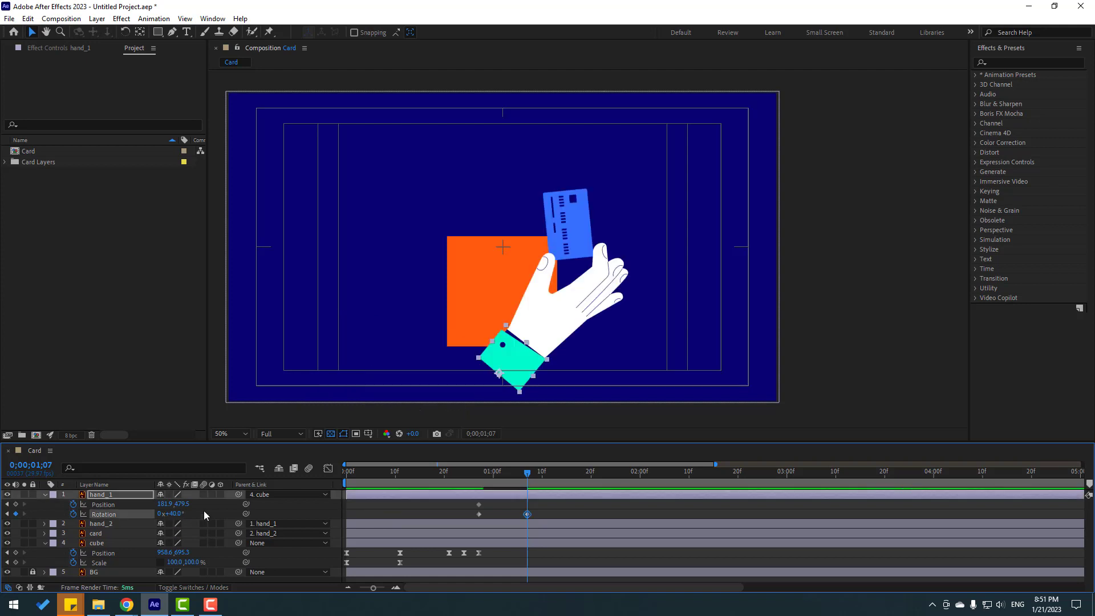
pyautogui.hotkey('shift', 'pagedown')
pyautogui.click(175, 514)
pyautogui.write('0')
pyautogui.press('Return')
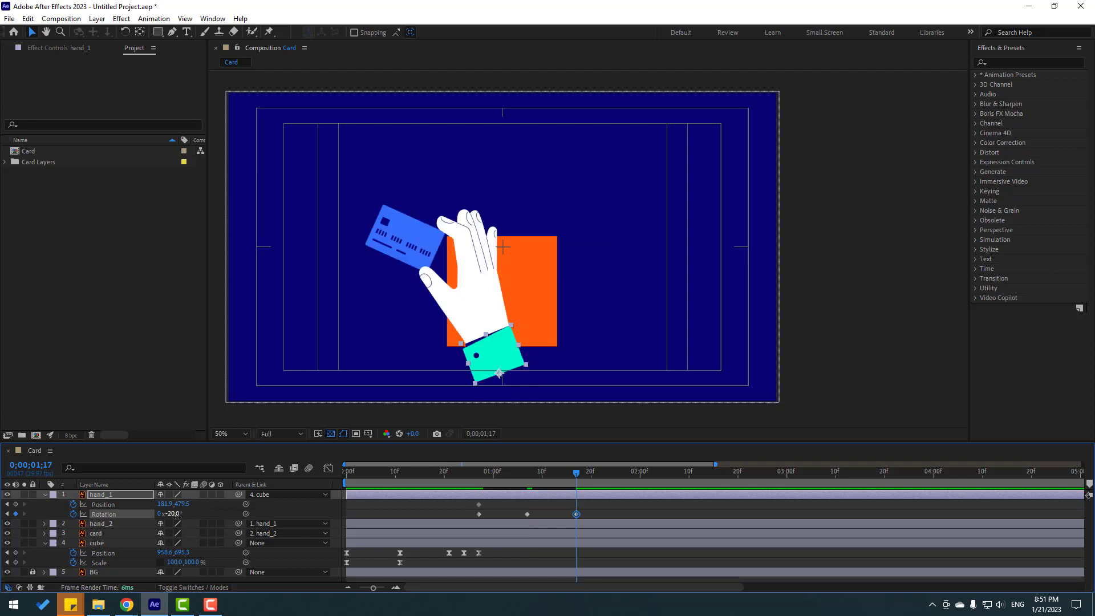
pyautogui.hotkey('shift', 'pagedown')
pyautogui.click(173, 514)
pyautogui.press('Return')
# Step: Continue hand_1's rotation keyframes with -5°, 2° and 0°, ten frames apart
pyautogui.hotkey('shift', 'pagedown')
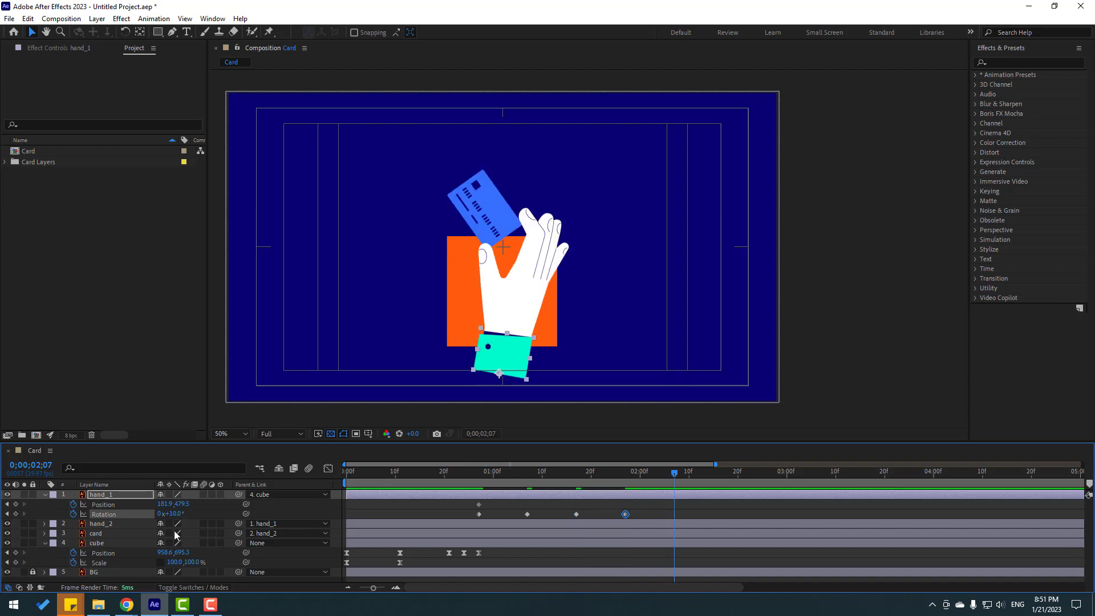
pyautogui.click(173, 514)
pyautogui.write('-5')
pyautogui.press('Return')
pyautogui.hotkey('shift', 'pagedown')
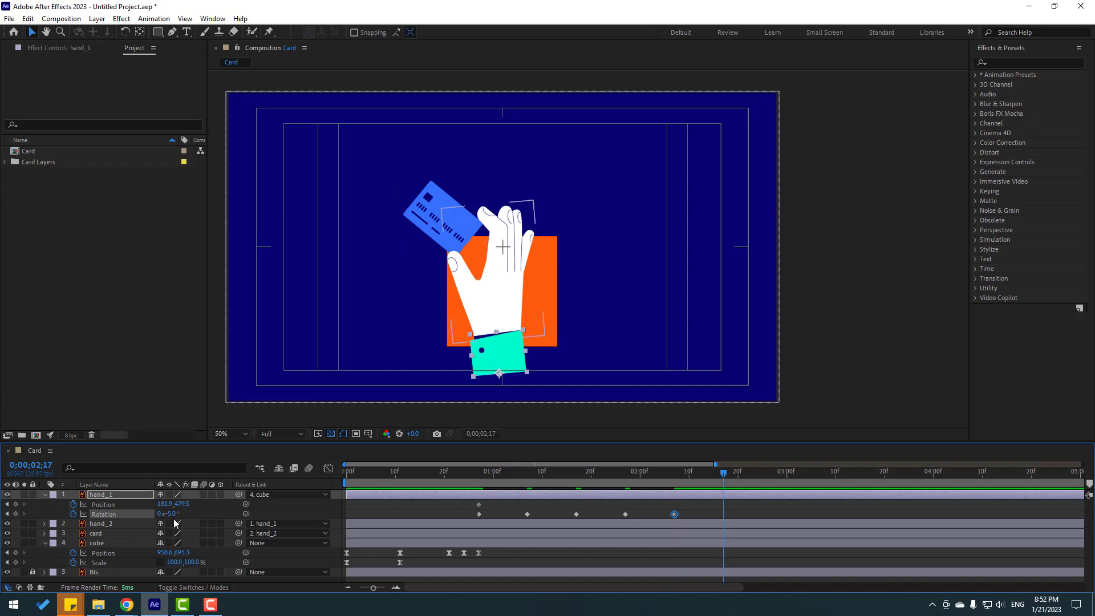
pyautogui.click(172, 514)
pyautogui.write('+2')
pyautogui.press('Return')
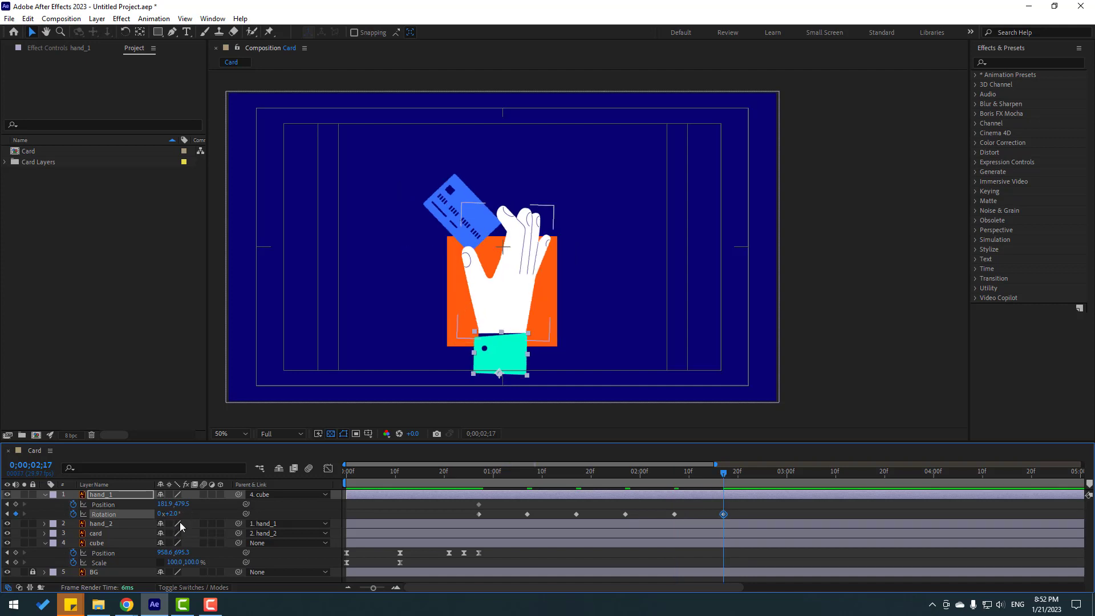
pyautogui.hotkey('shift', 'pagedown')
pyautogui.click(172, 514)
pyautogui.write('0')
pyautogui.press('Return')
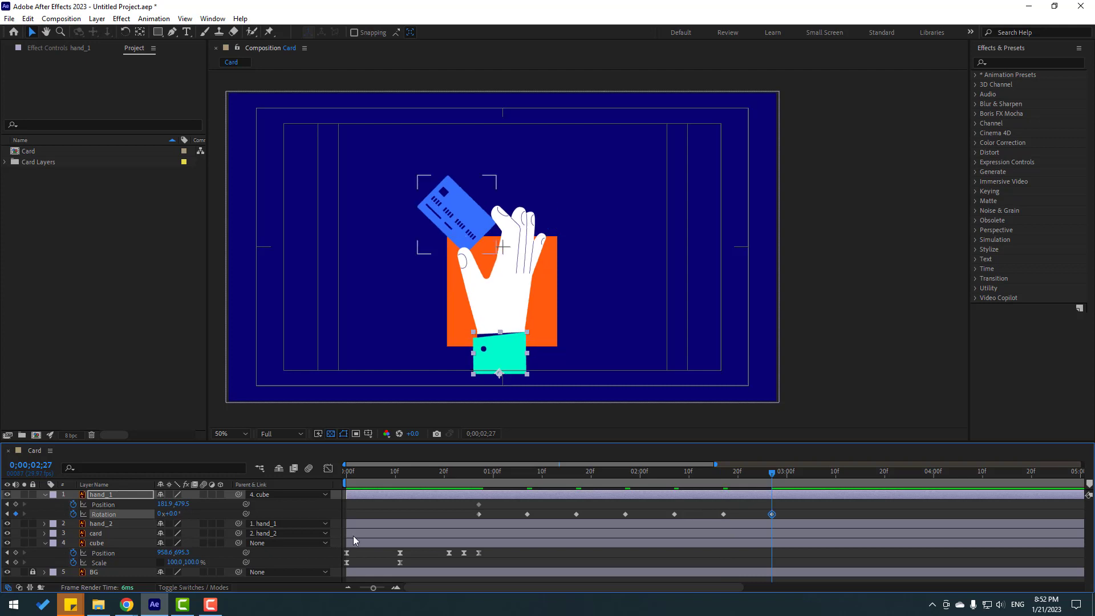
# Step: Apply Easy Ease to all hand_1 rotation keyframes and preview the animation
pyautogui.click(780, 519)
pyautogui.click(526, 514)
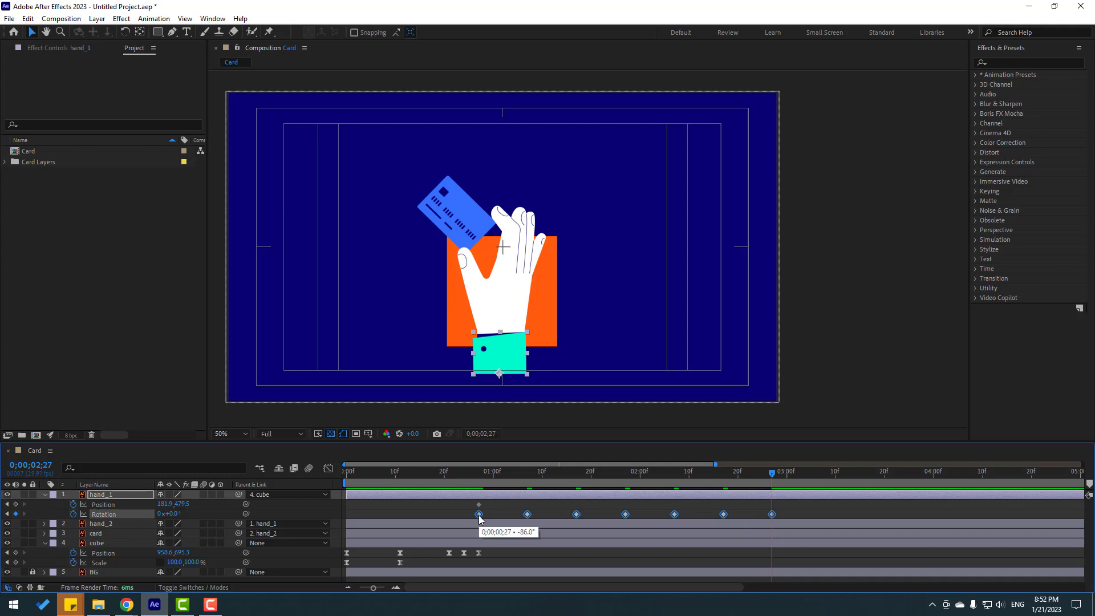
pyautogui.rightClick(478, 514)
pyautogui.moveTo(495, 507)
pyautogui.click(639, 429)
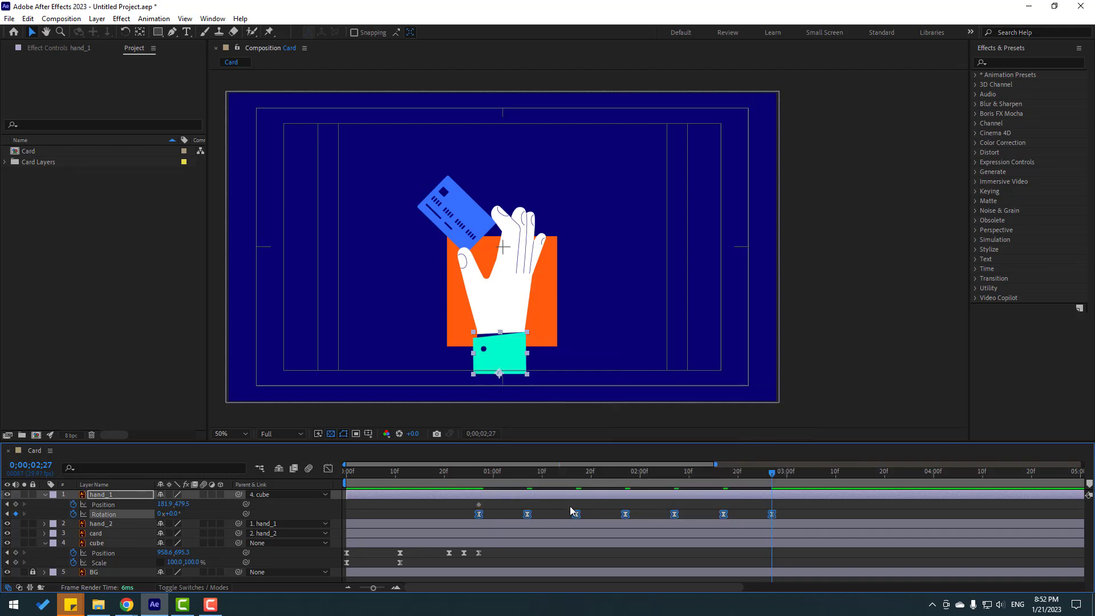
pyautogui.press('space')
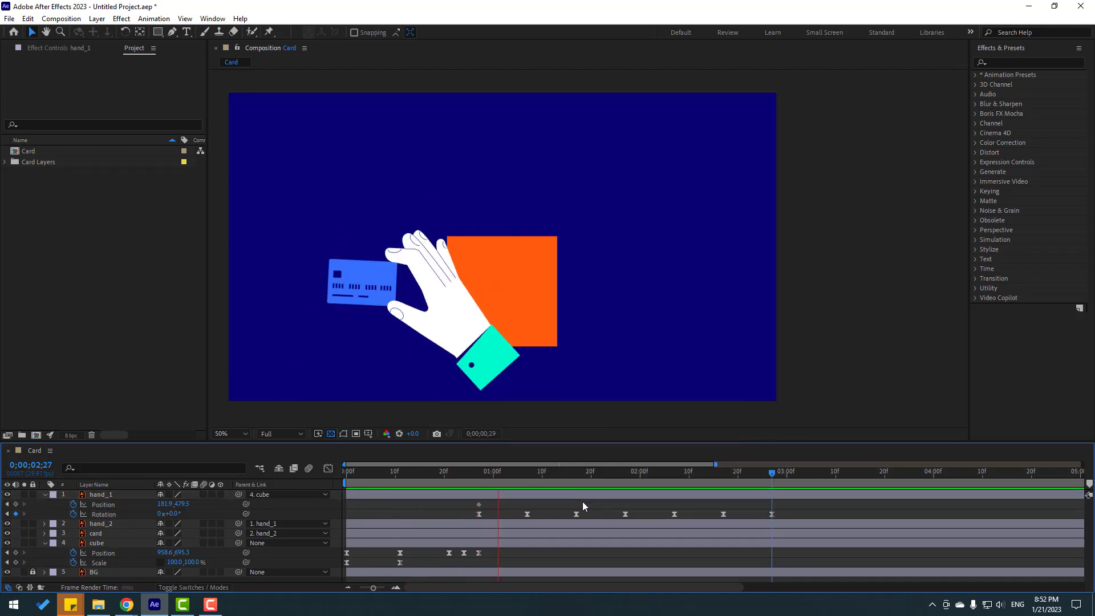
# Step: Key hand_1's Position Y to 416.5 at 1;07 and 364.5 at 1;17, then preview
pyautogui.click(478, 473)
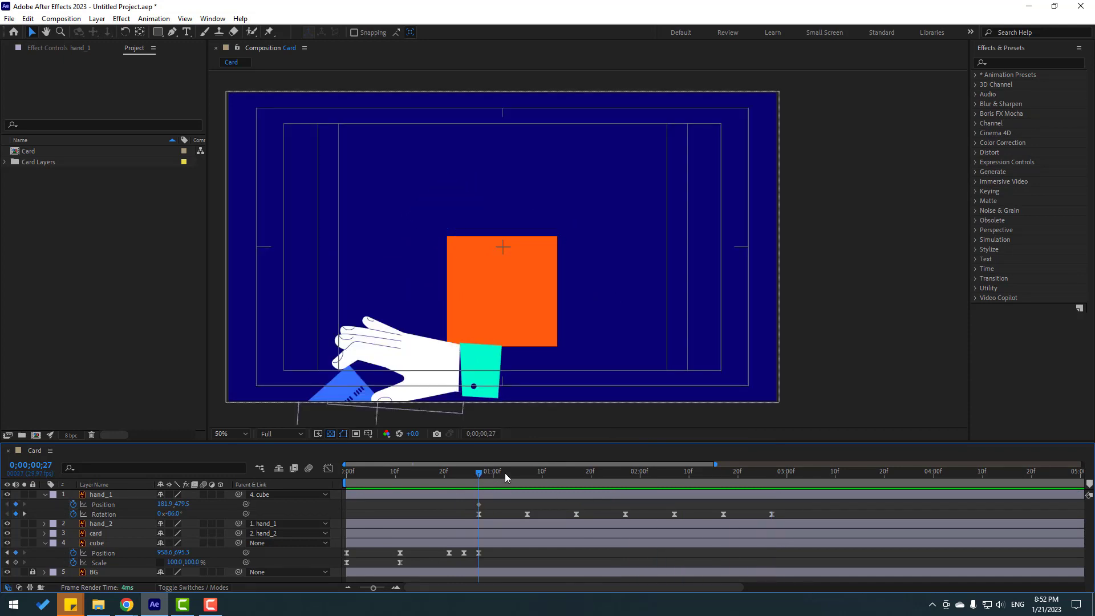
pyautogui.click(525, 473)
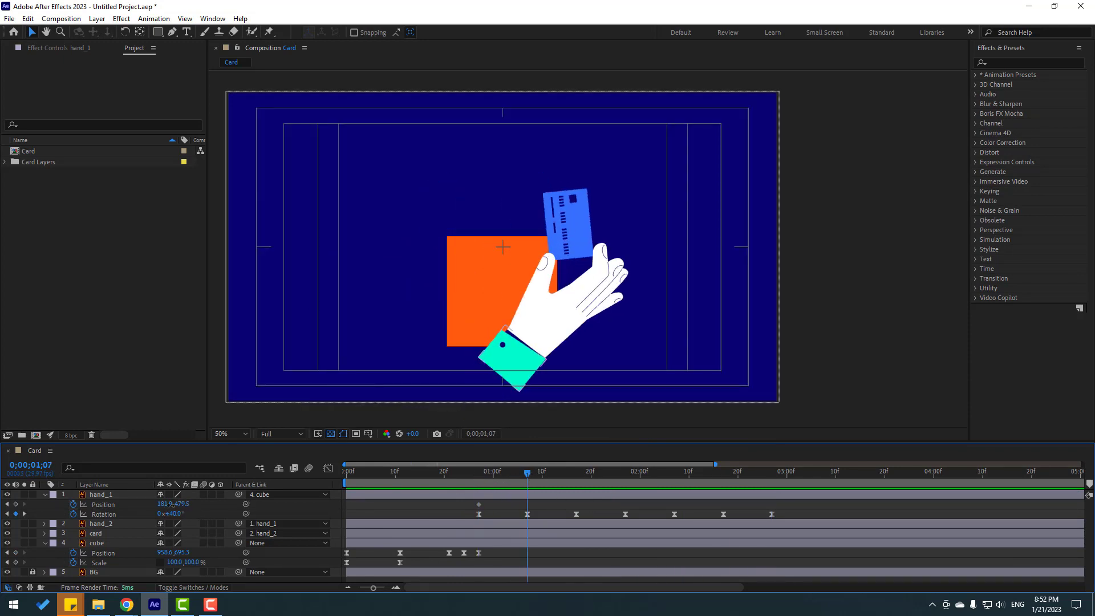
pyautogui.moveTo(171, 504)
pyautogui.mouseDown()
pyautogui.moveTo(88, 508)
pyautogui.moveTo(153, 509)
pyautogui.mouseUp()
pyautogui.click(494, 515)
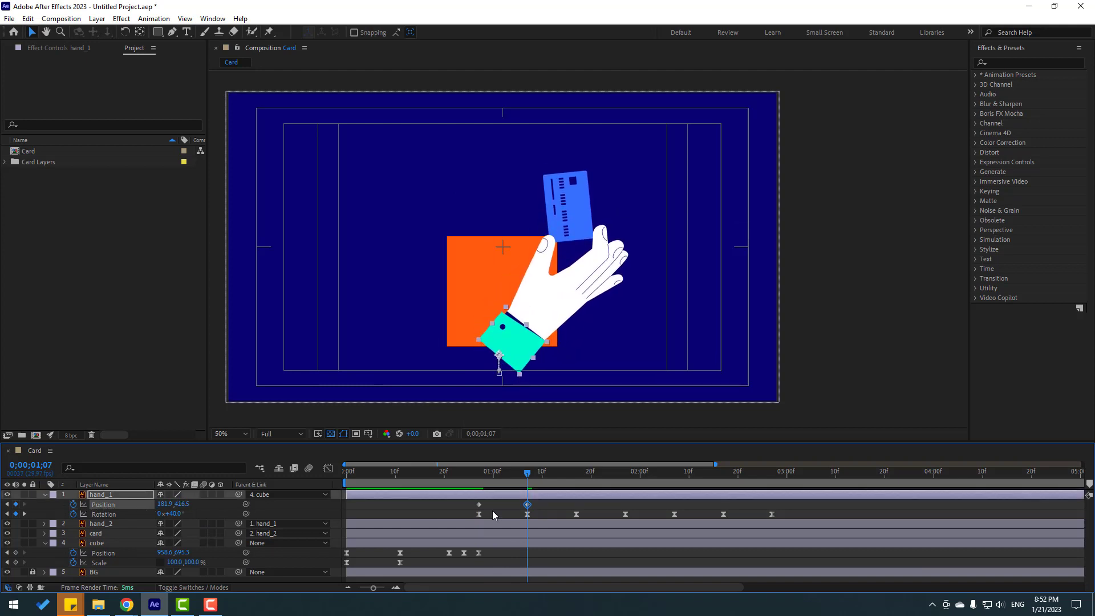
pyautogui.moveTo(523, 482); pyautogui.dragTo(579, 482)
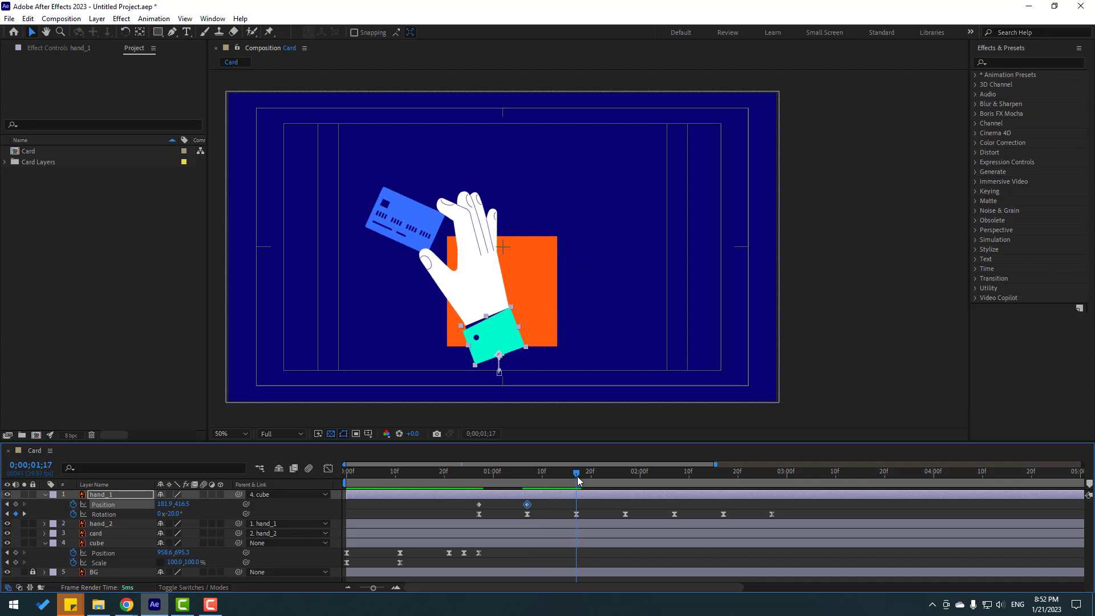
pyautogui.moveTo(183, 507); pyautogui.dragTo(145, 513)
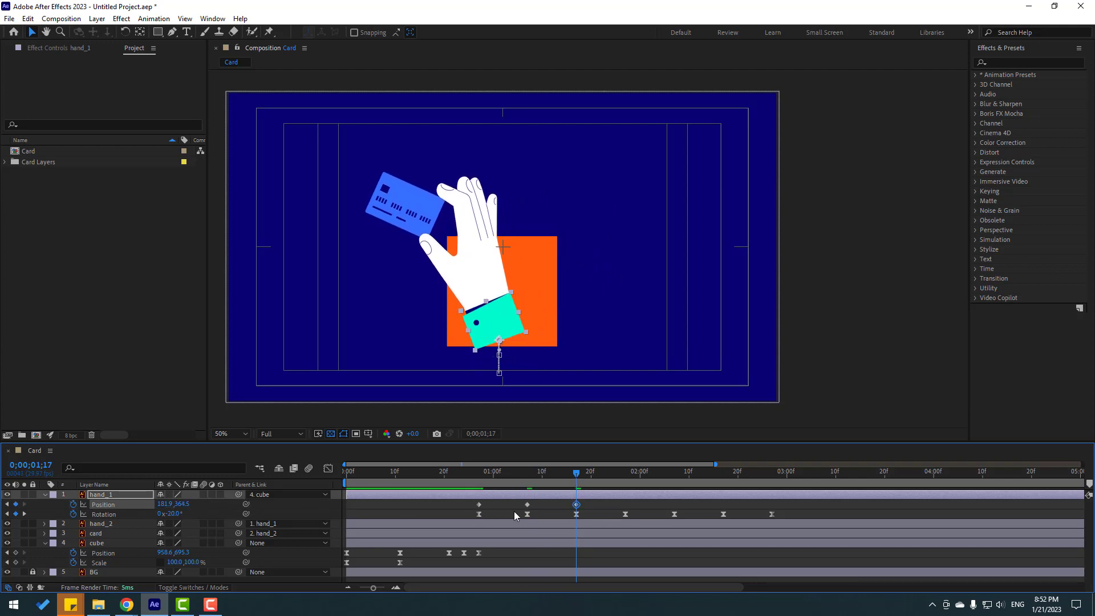
pyautogui.press('space')
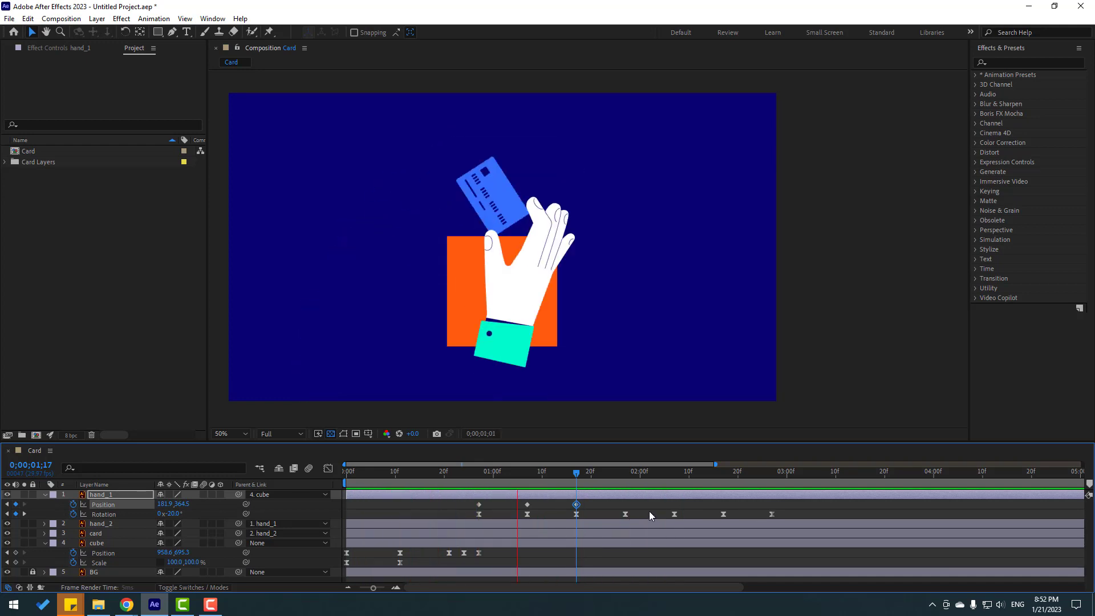
# Step: Keyframe hand_1's Scale from 0% at 0;27 to 100% at 1;02
pyautogui.click(479, 471)
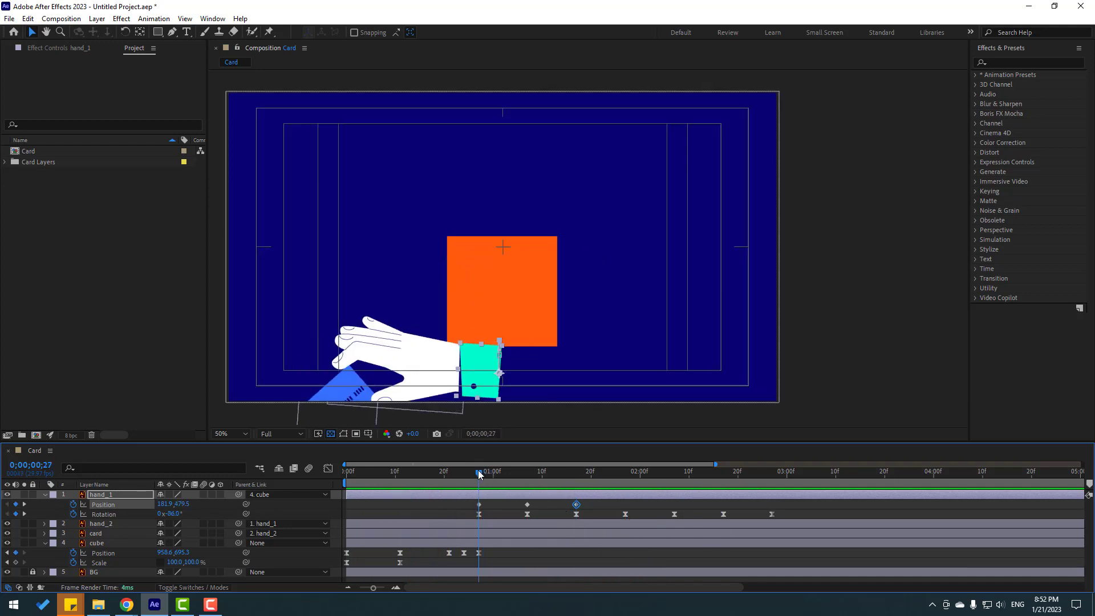
pyautogui.hotkey('shift', 's')
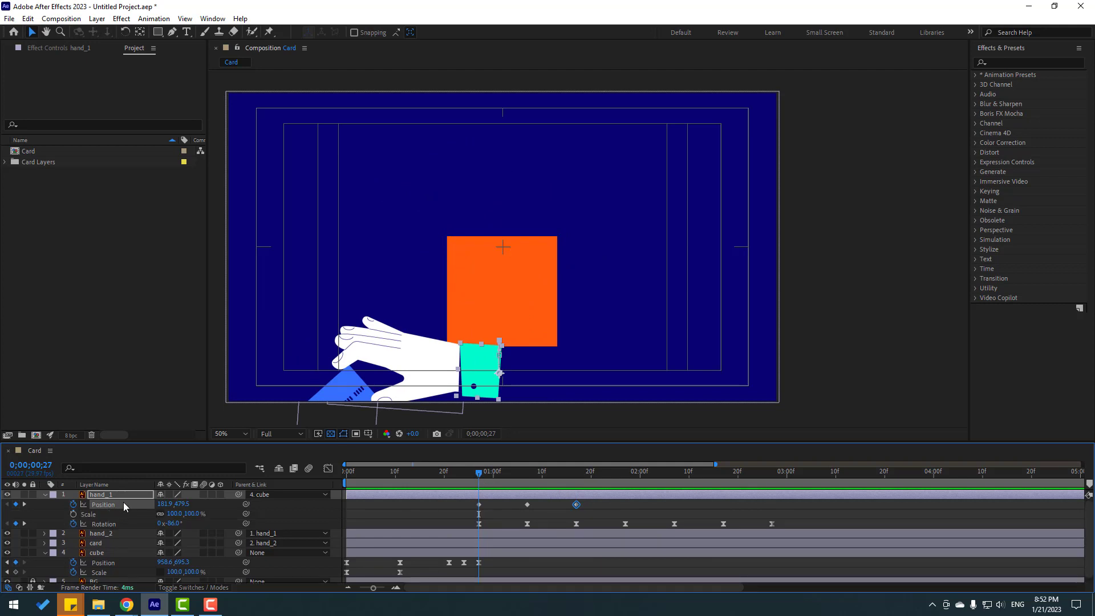
pyautogui.click(73, 514)
pyautogui.click(173, 513)
pyautogui.write('00')
pyautogui.press('Return')
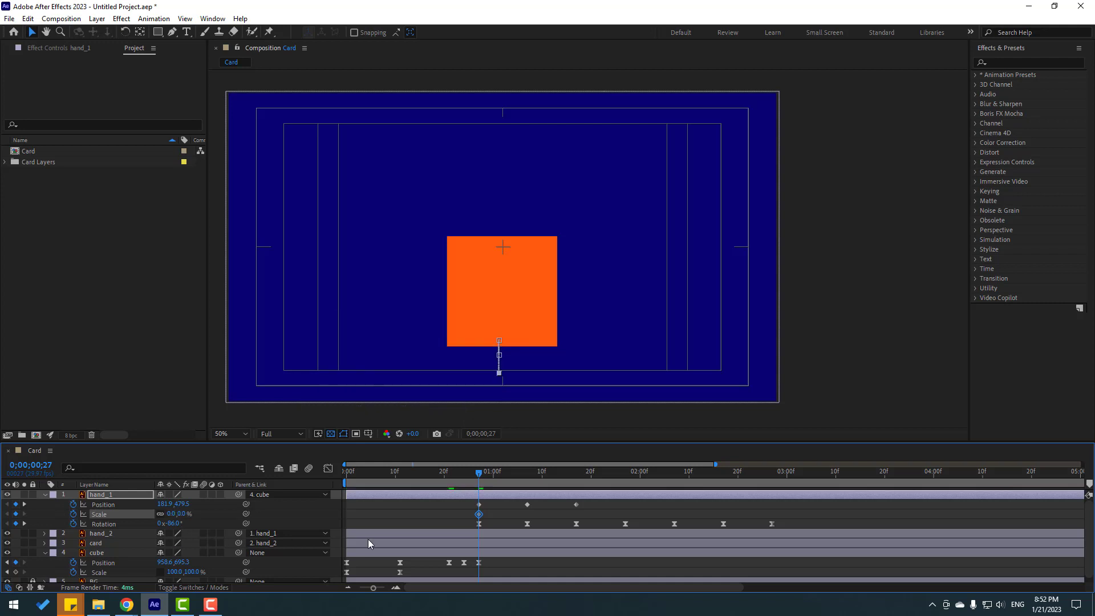
pyautogui.press('space')
pyautogui.click(171, 514)
pyautogui.write('100')
pyautogui.press('Return')
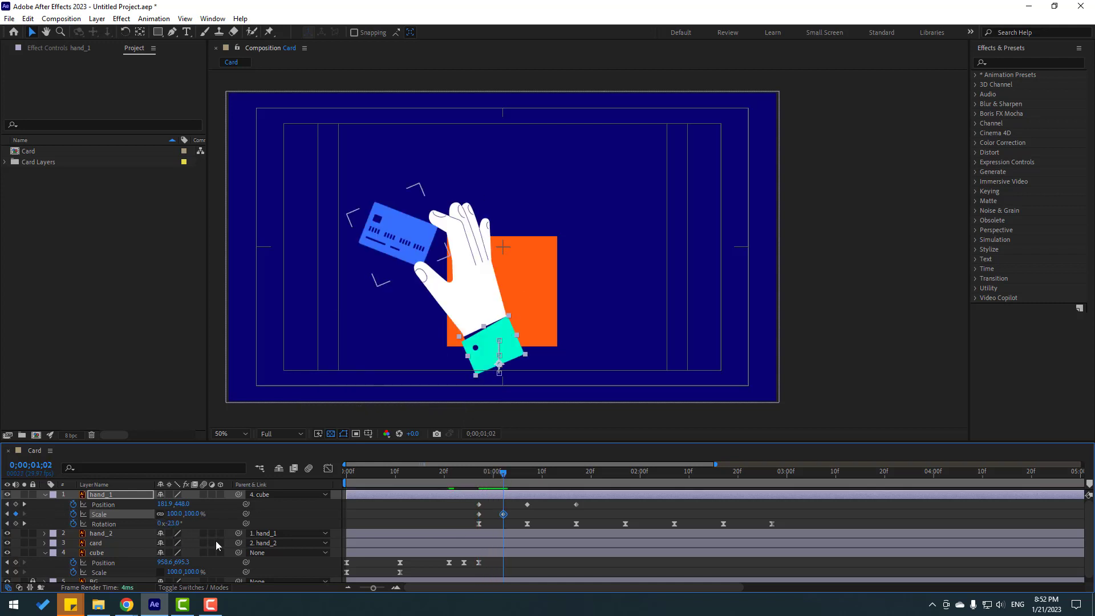
# Step: Apply Easy Ease to the hand's position and scale keyframes
pyautogui.moveTo(588, 501); pyautogui.dragTo(463, 521)
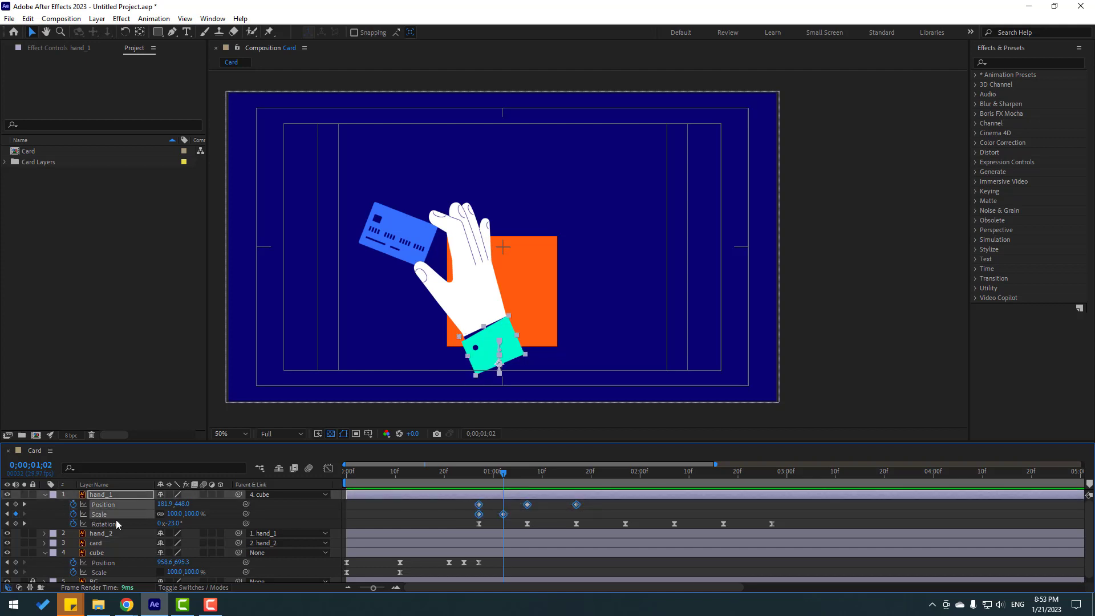
pyautogui.rightClick(526, 505)
pyautogui.moveTo(537, 502)
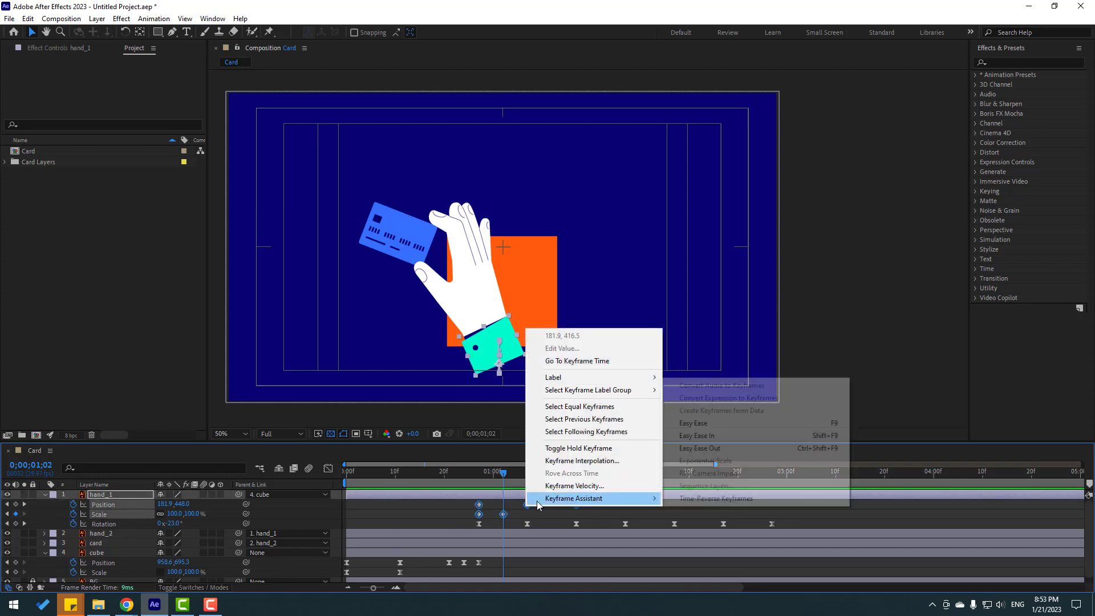
pyautogui.click(693, 422)
pyautogui.click(459, 511)
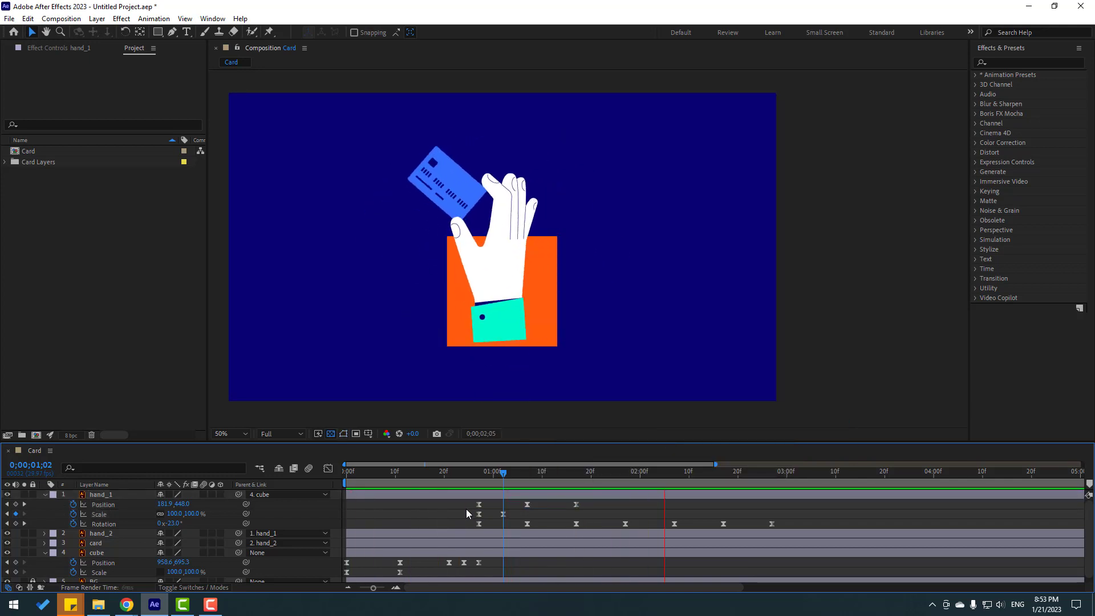
pyautogui.click(472, 472)
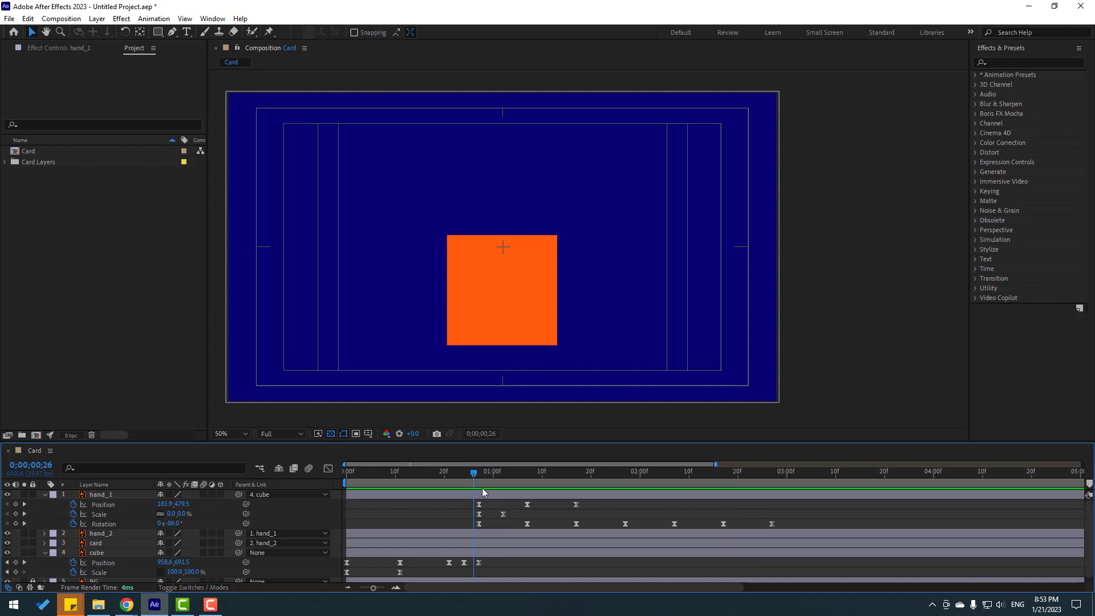
# Step: Keyframe hand_2's rotation at -20° on frame 0;27 and 10° at 1;07
pyautogui.click(479, 474)
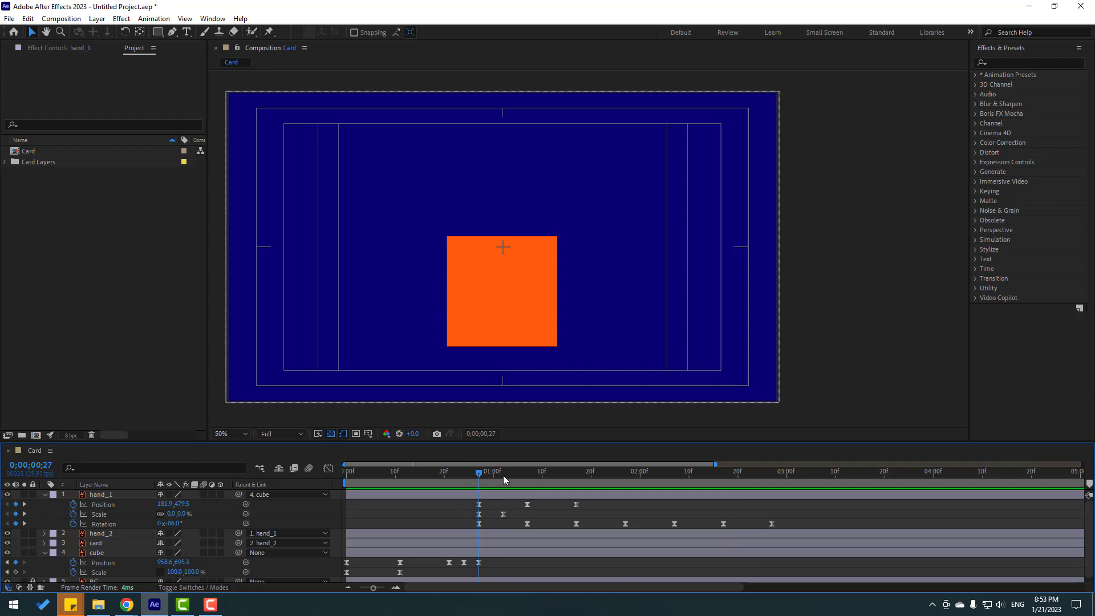
pyautogui.click(107, 536)
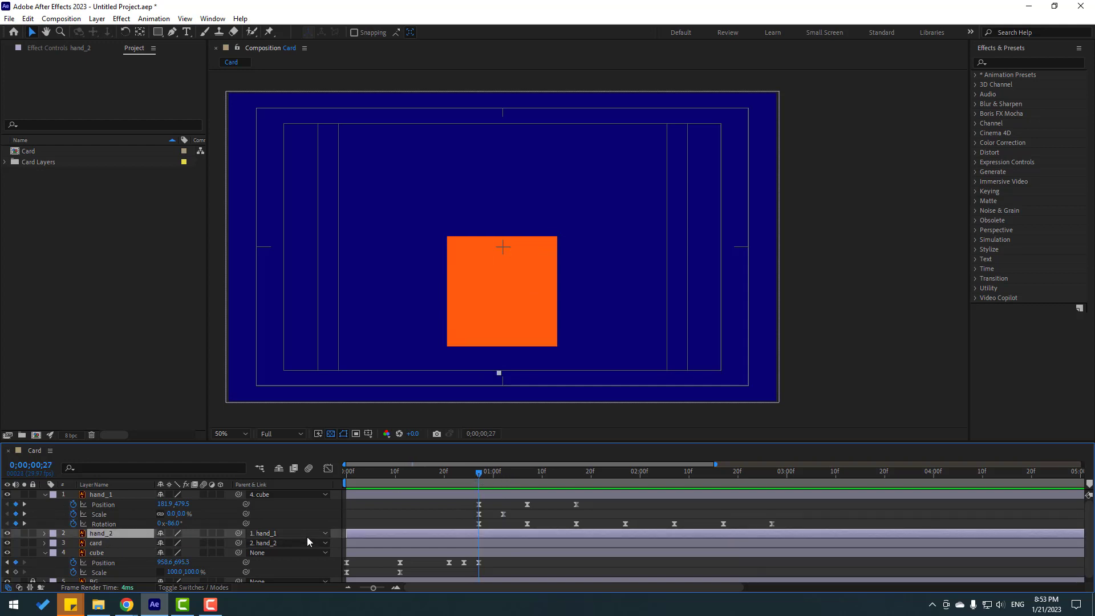
pyautogui.press('r')
pyautogui.click(73, 543)
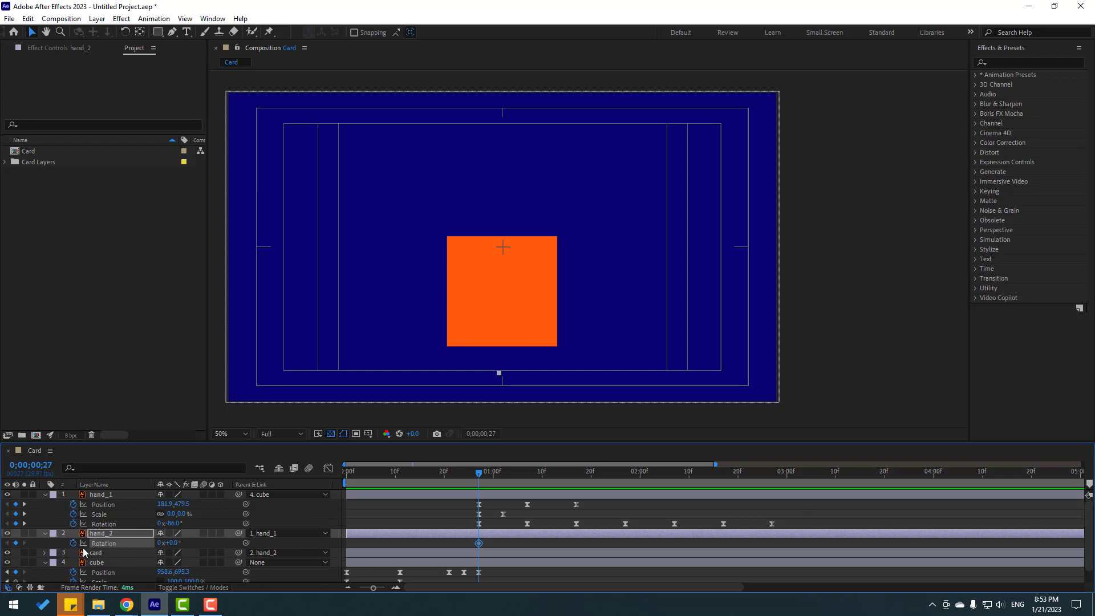
pyautogui.press(',')
pyautogui.click(172, 543)
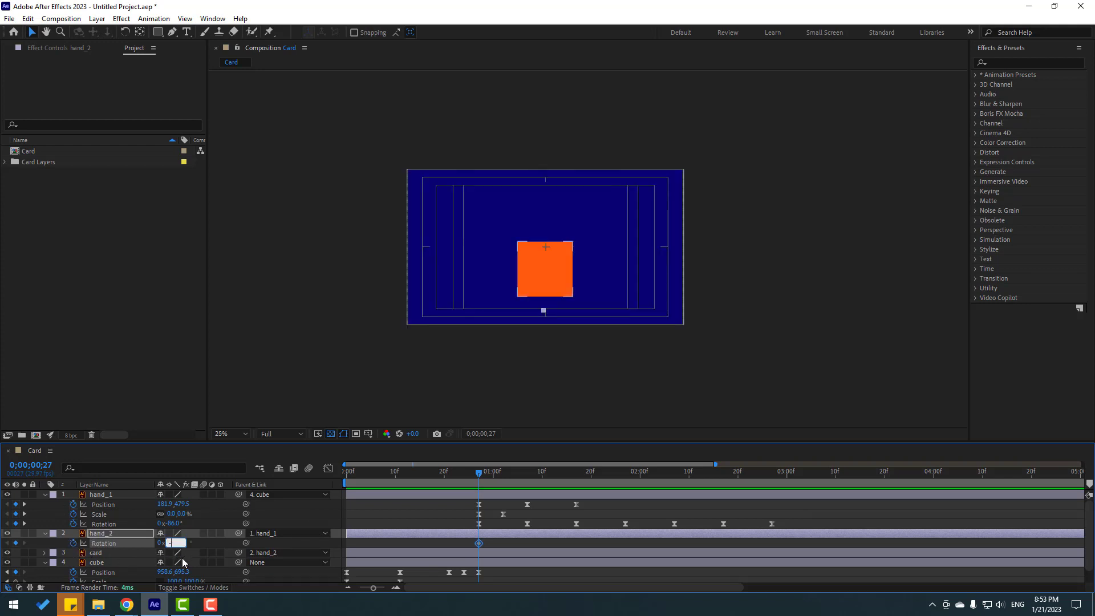
pyautogui.write('20')
pyautogui.press('Return')
pyautogui.moveTo(482, 475); pyautogui.dragTo(526, 477)
pyautogui.press('.')
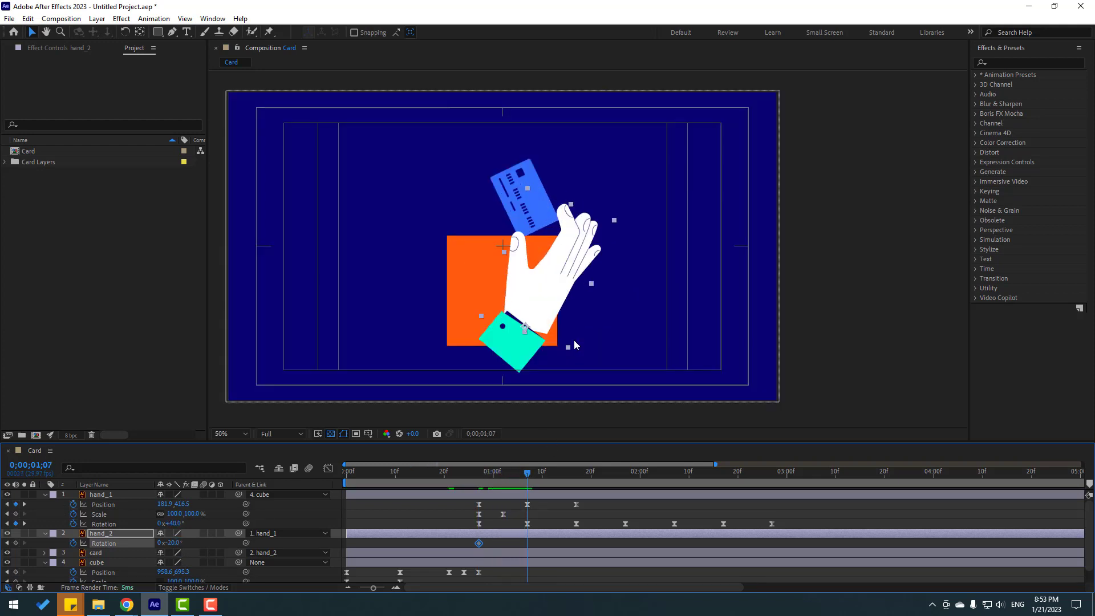
pyautogui.moveTo(175, 542); pyautogui.dragTo(188, 561)
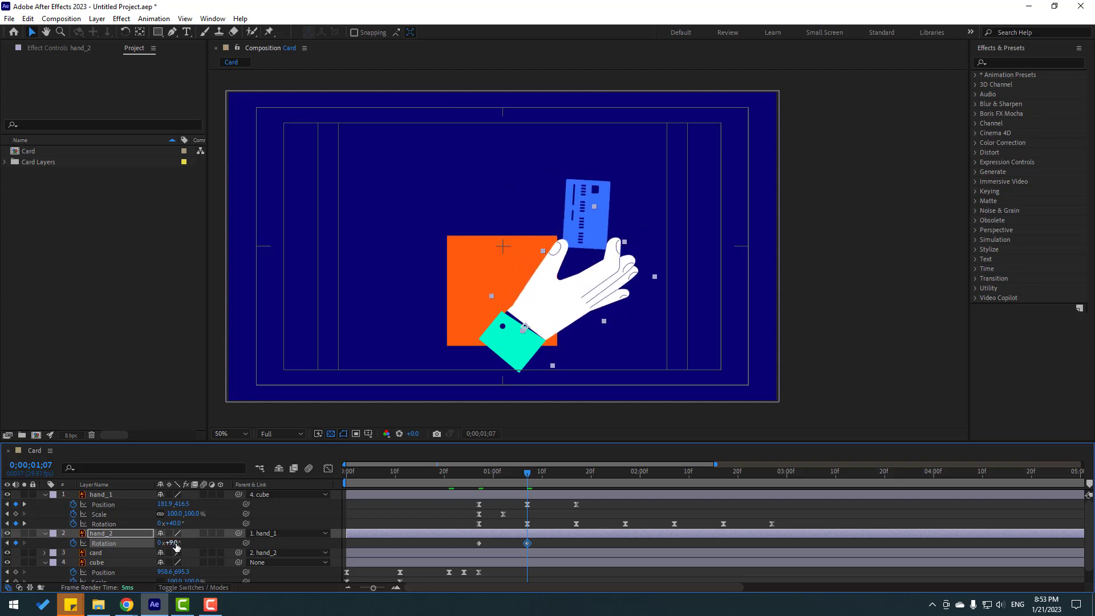
pyautogui.moveTo(186, 561); pyautogui.dragTo(178, 545)
# Step: Add hand_2 rotation keyframes of -5° at 1;17, 2° at 1;27 and 0° at 2;07
pyautogui.moveTo(555, 473); pyautogui.dragTo(574, 481)
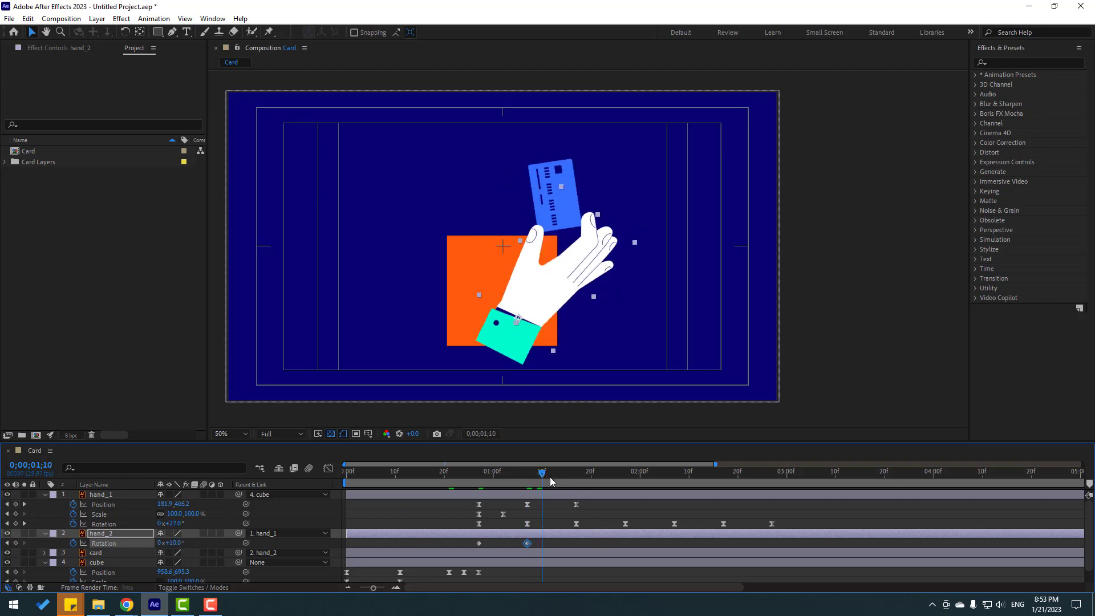
pyautogui.click(174, 543)
pyautogui.write('-5')
pyautogui.press('Return')
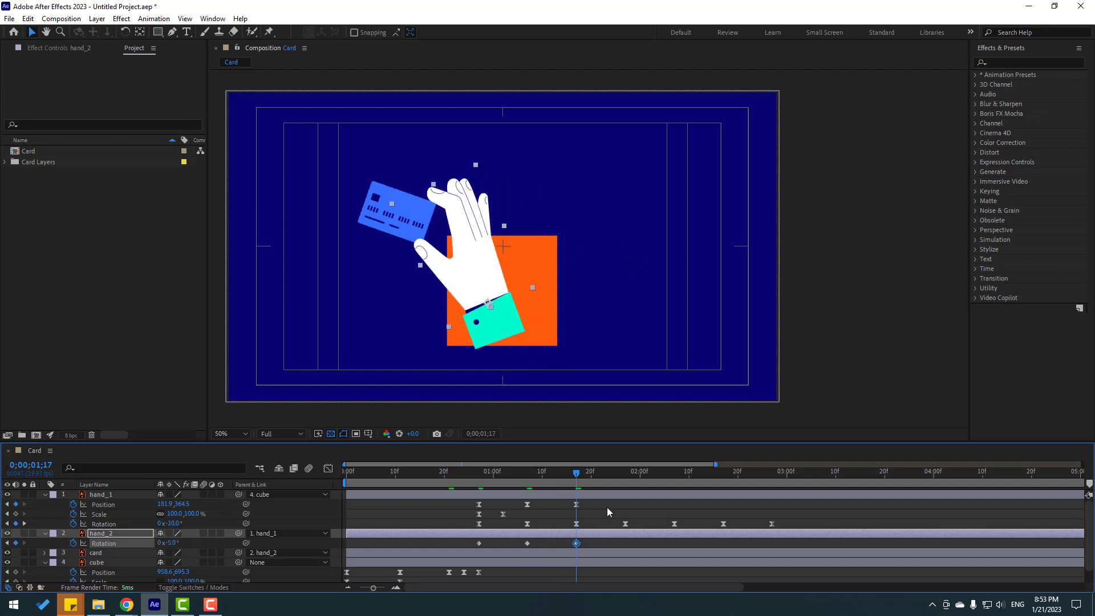
pyautogui.moveTo(599, 475); pyautogui.dragTo(624, 477)
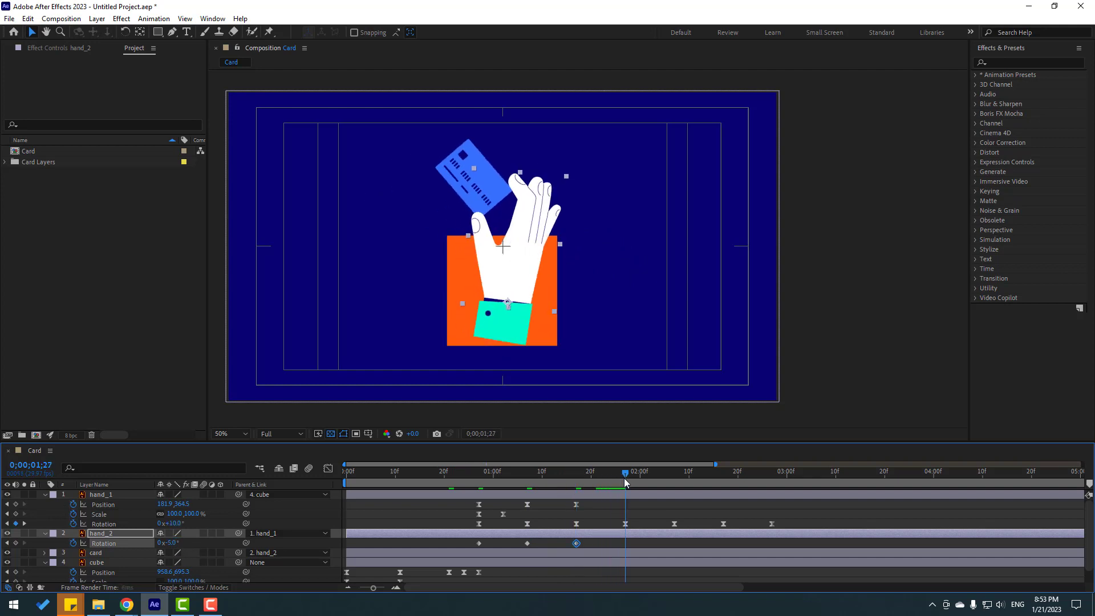
pyautogui.click(171, 543)
pyautogui.write('2')
pyautogui.press('Return')
pyautogui.moveTo(663, 481); pyautogui.dragTo(674, 481)
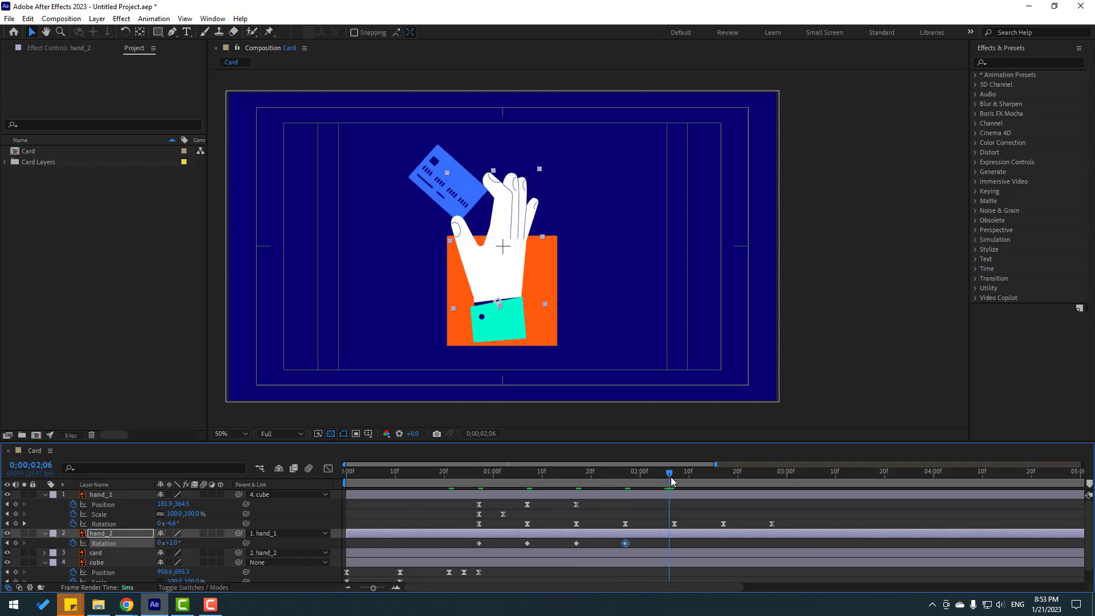
pyautogui.click(174, 542)
pyautogui.write('0')
pyautogui.press('Return')
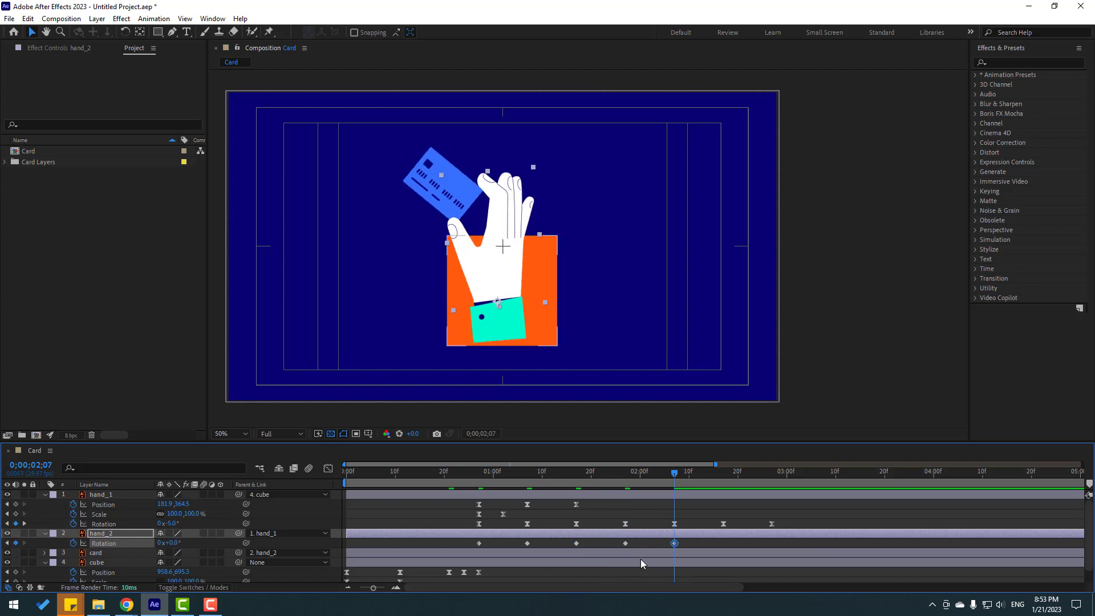
# Step: Ease all of hand_2's rotation keyframes and preview the animation
pyautogui.click(686, 542)
pyautogui.moveTo(698, 538); pyautogui.dragTo(472, 547)
pyautogui.rightClick(479, 543)
pyautogui.moveTo(547, 535)
pyautogui.click(646, 460)
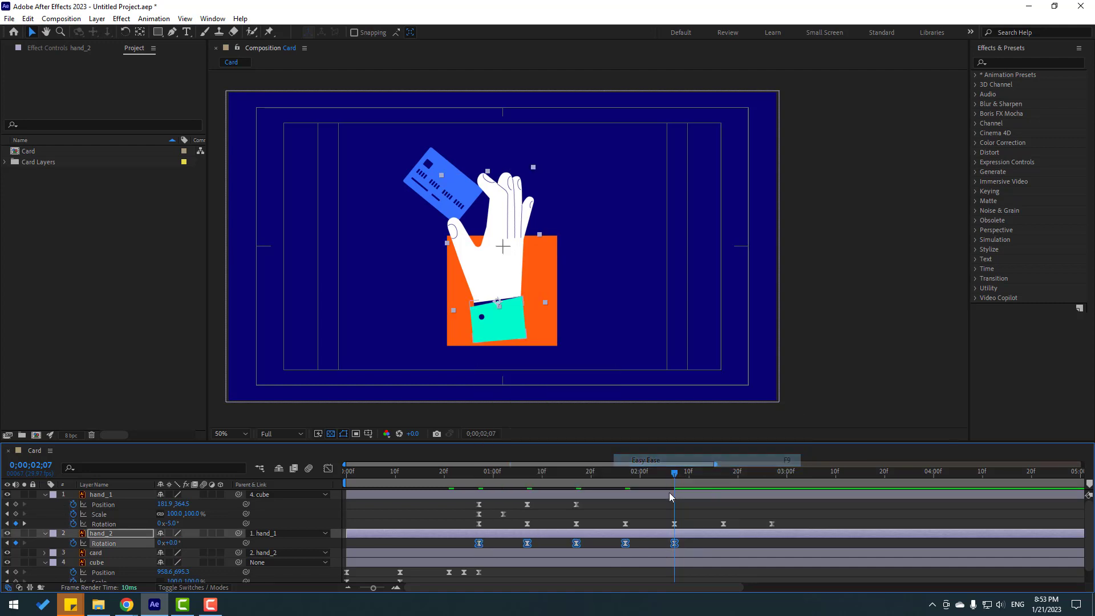
pyautogui.click(658, 504)
pyautogui.press('space')
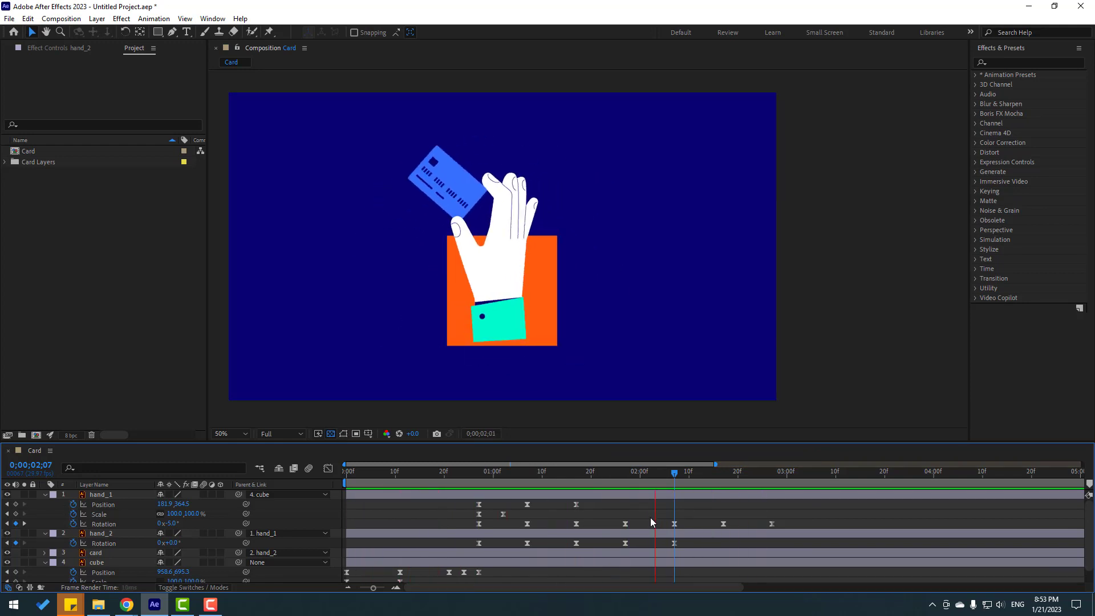
pyautogui.click(479, 474)
# Step: Start keyframing the card layer's rotation, turning it to +5° around frame 1;07
pyautogui.click(482, 474)
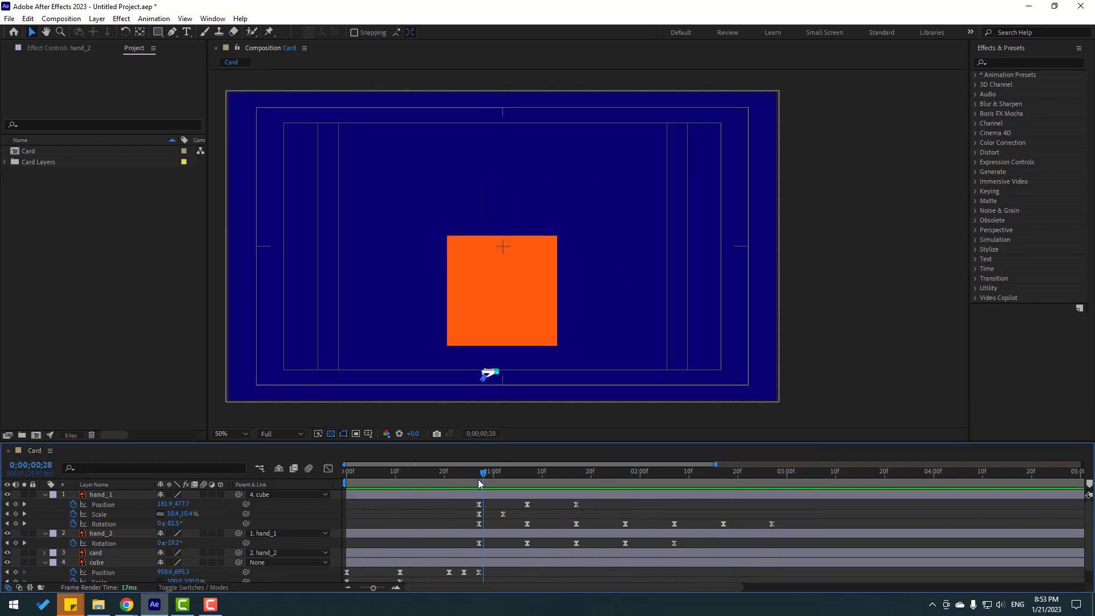
pyautogui.click(83, 551)
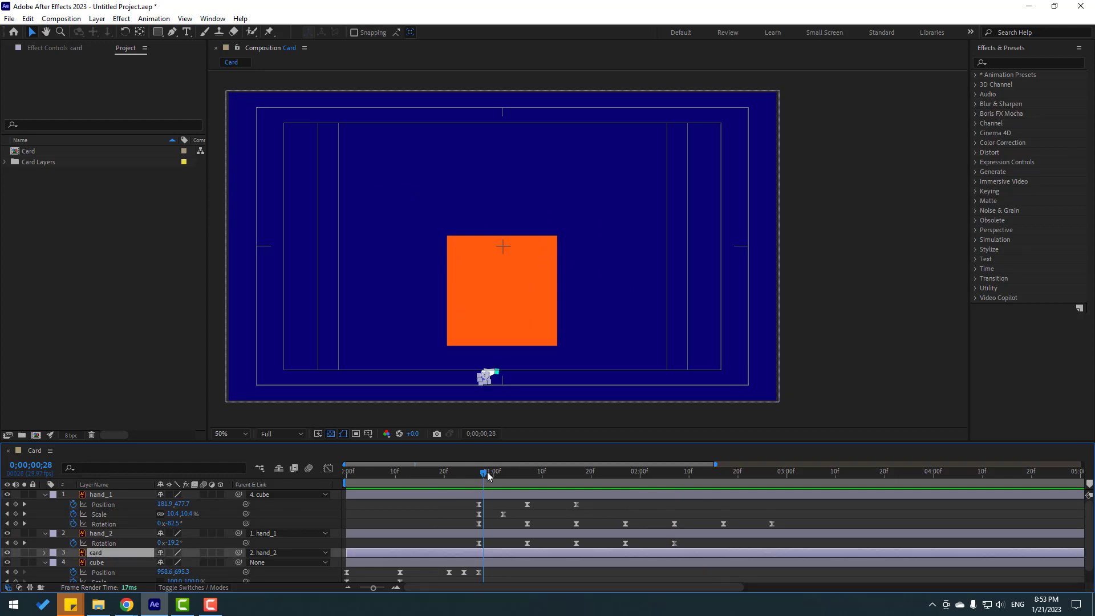
pyautogui.moveTo(487, 471)
pyautogui.mouseDown()
pyautogui.moveTo(532, 467)
pyautogui.moveTo(479, 472)
pyautogui.mouseUp()
pyautogui.press('r')
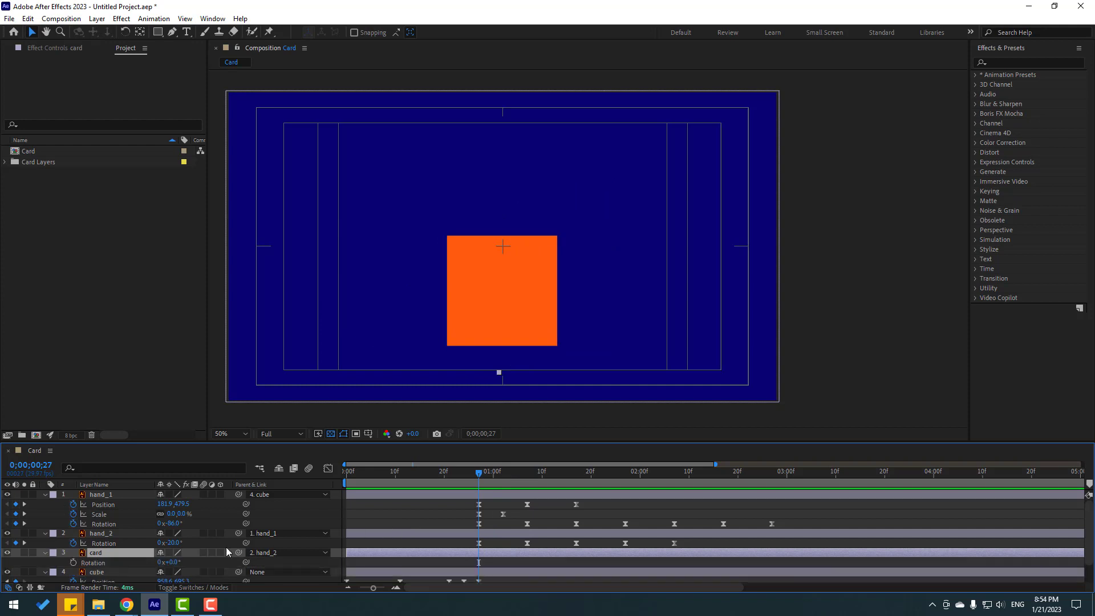
pyautogui.click(73, 562)
pyautogui.click(171, 562)
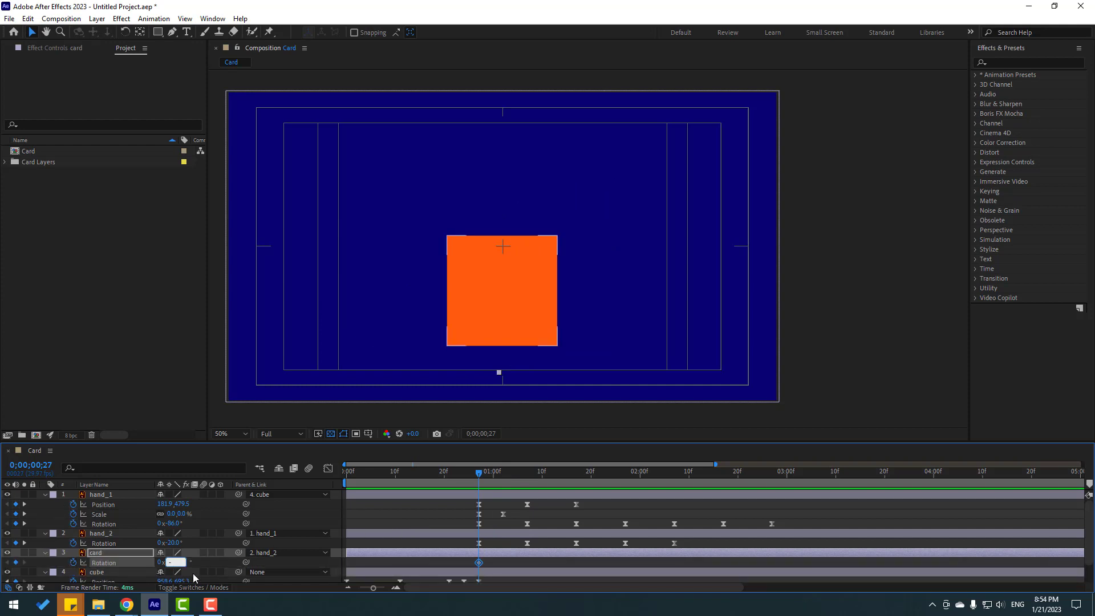
pyautogui.moveTo(491, 473); pyautogui.dragTo(527, 474)
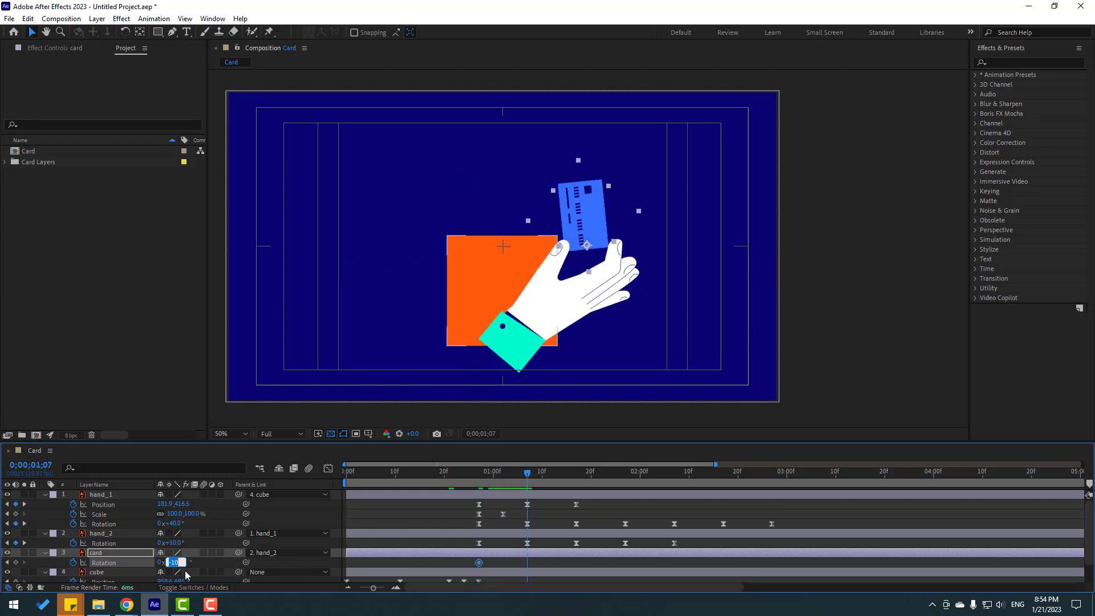
pyautogui.moveTo(174, 564); pyautogui.dragTo(187, 572)
# Step: Key the card's rotation at -2°, then 0° ten frames later
pyautogui.click(574, 477)
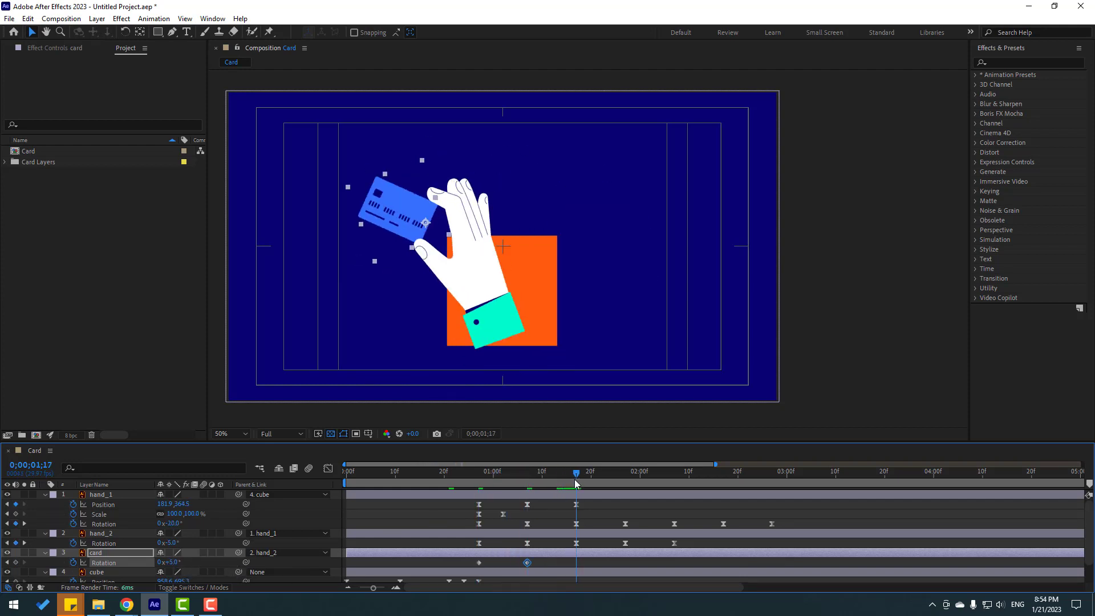
pyautogui.click(172, 563)
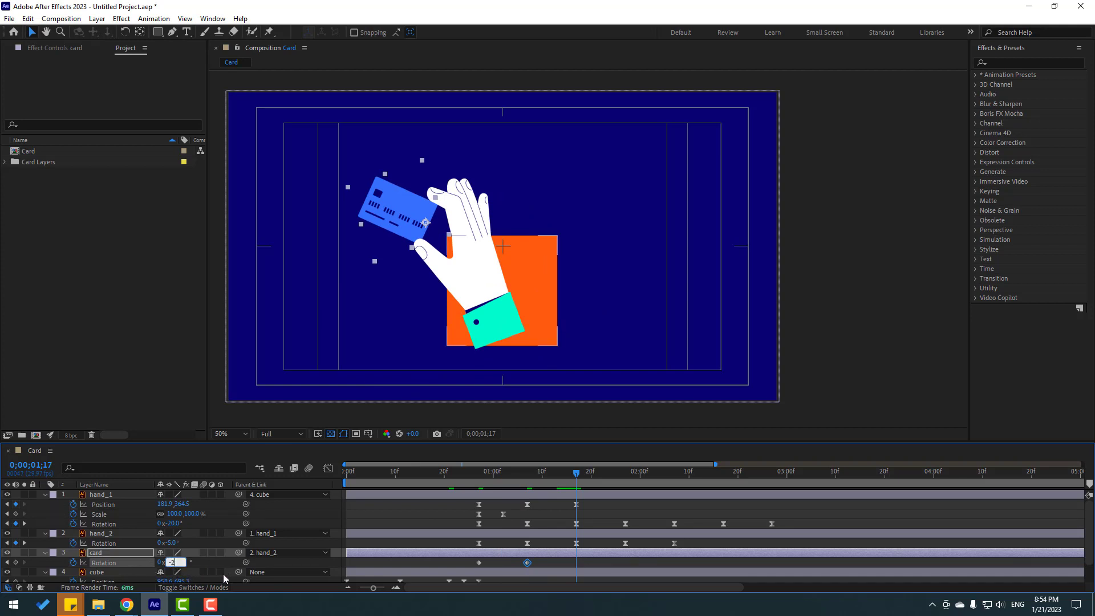
pyautogui.press('Return')
pyautogui.click(626, 477)
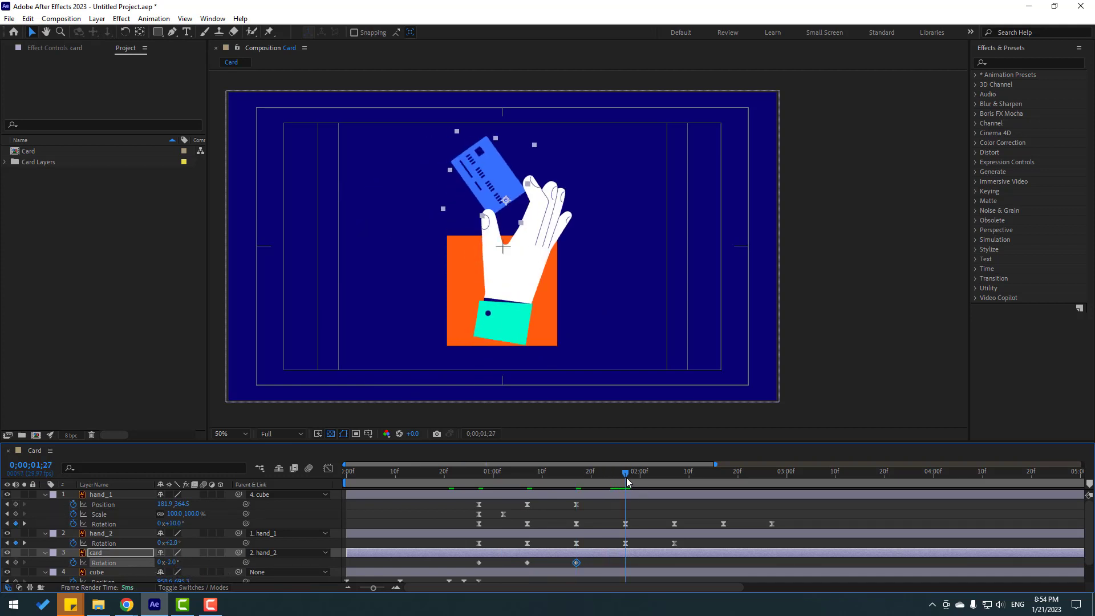
pyautogui.click(171, 563)
pyautogui.write('0')
pyautogui.press('Return')
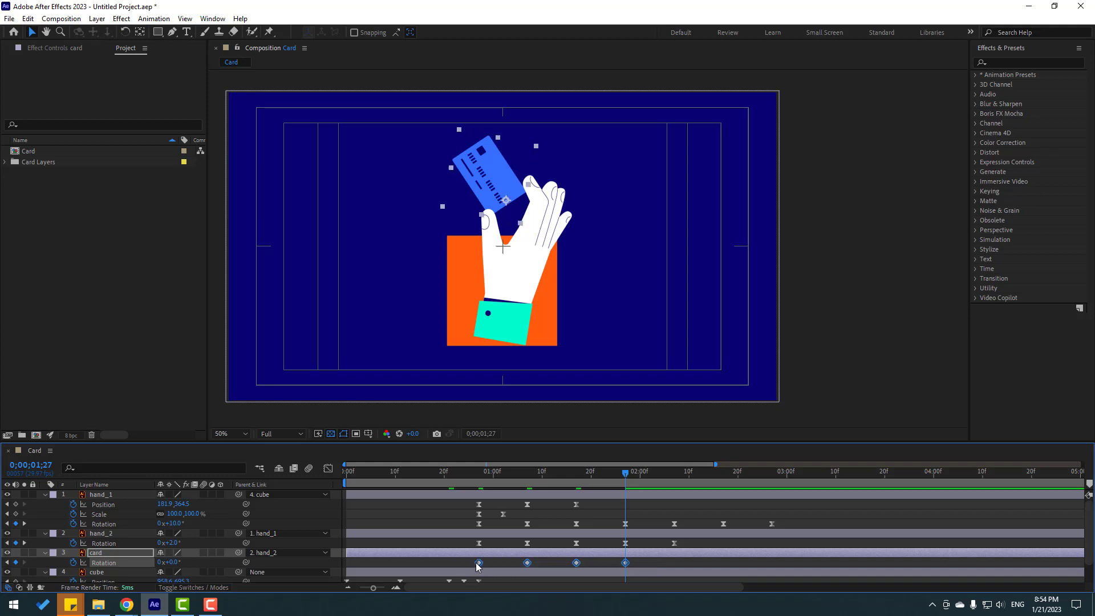
# Step: Ease the card's rotation keyframes and preview the animation from the start
pyautogui.rightClick(479, 562)
pyautogui.moveTo(563, 554)
pyautogui.click(662, 491)
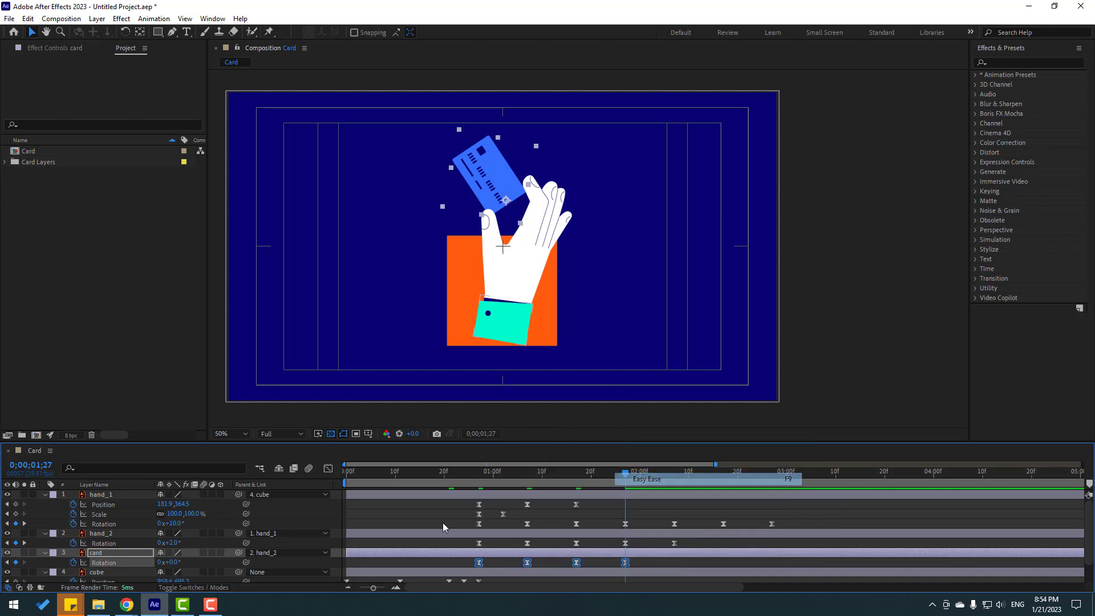
pyautogui.press('Home')
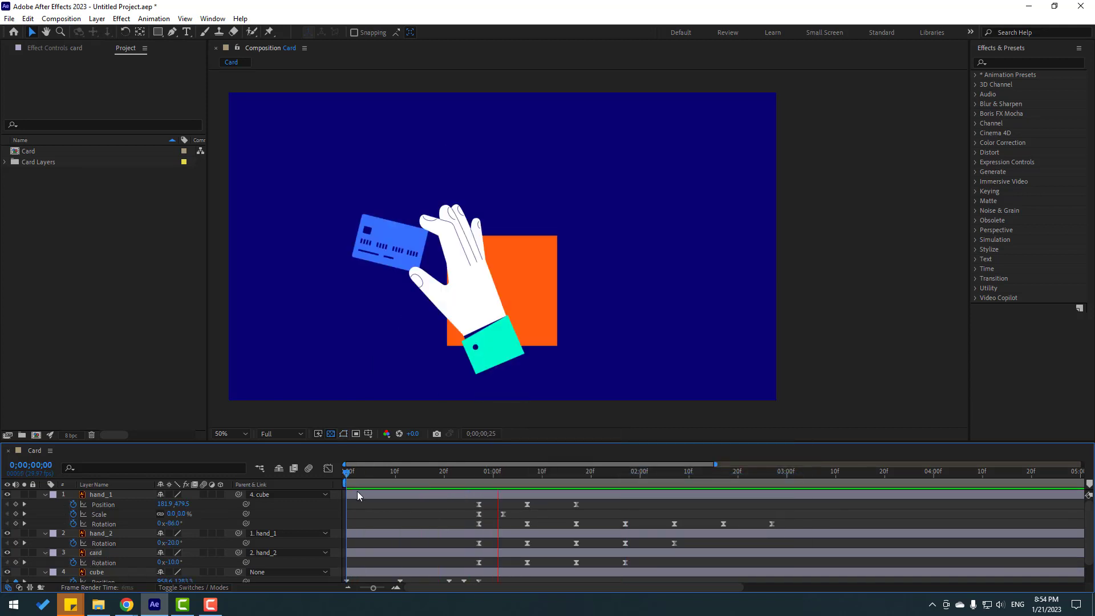
pyautogui.press('space')
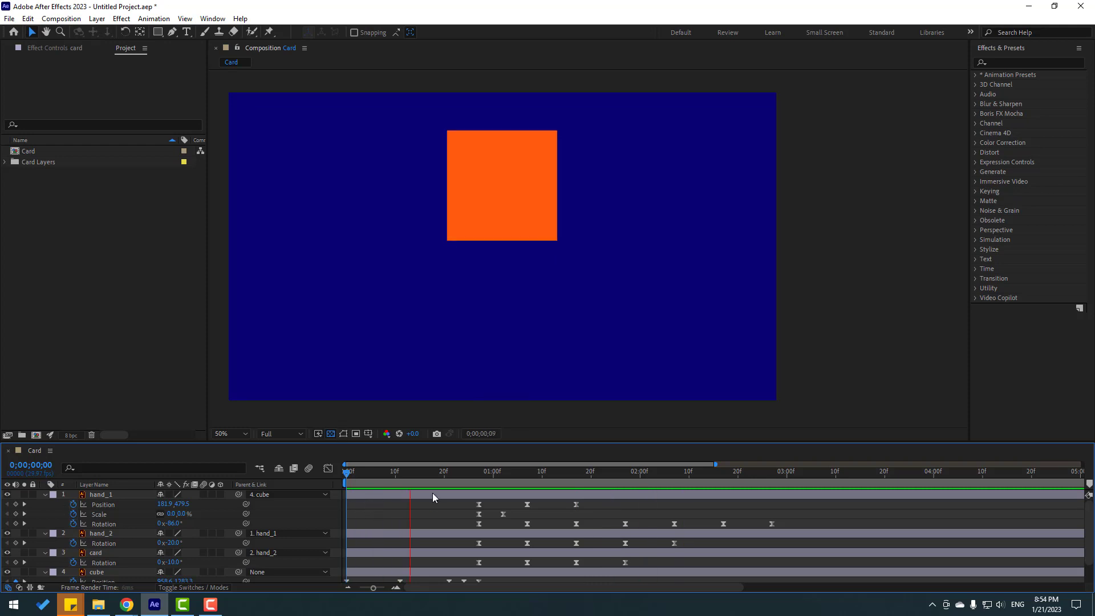
pyautogui.moveTo(363, 505); pyautogui.dragTo(480, 478)
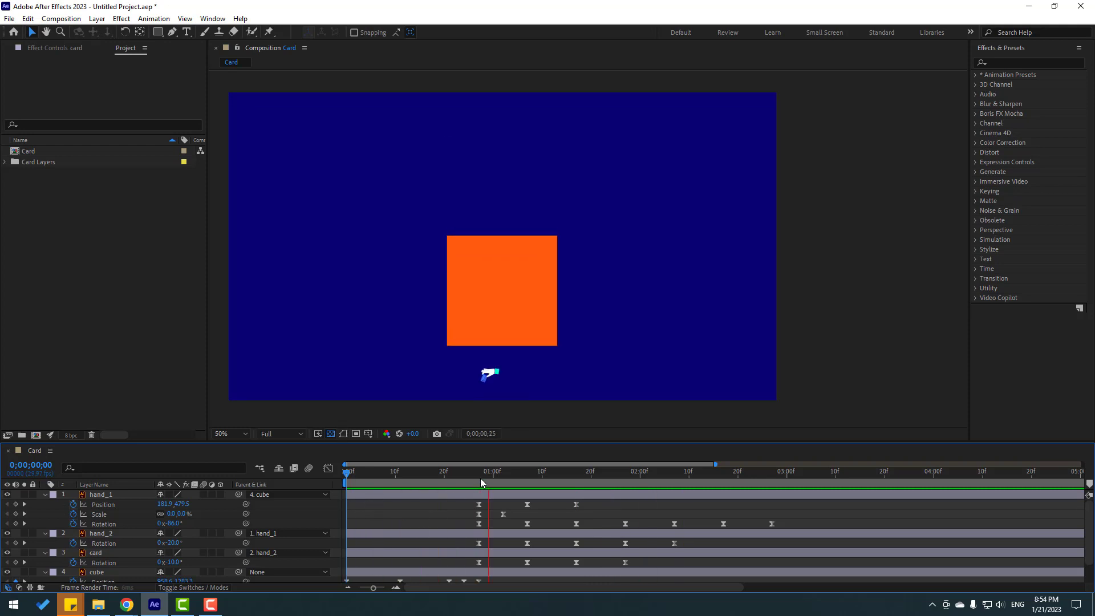
# Step: Collapse the hand_1, hand_2 and card layer properties and reselect hand_1
pyautogui.click(45, 495)
pyautogui.click(45, 505)
pyautogui.click(45, 514)
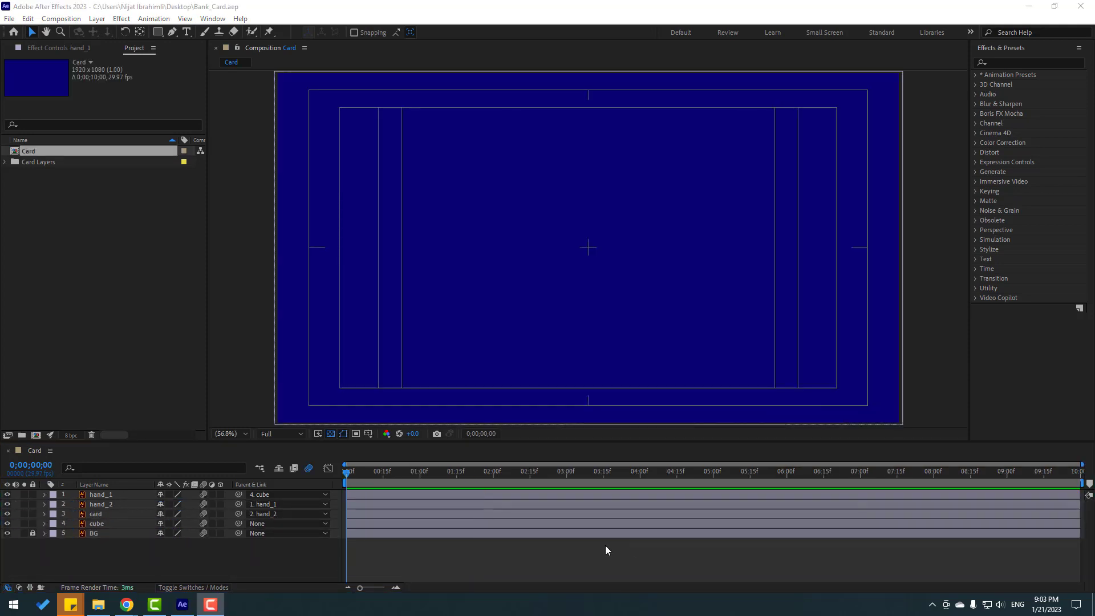
pyautogui.moveTo(353, 484); pyautogui.dragTo(605, 473)
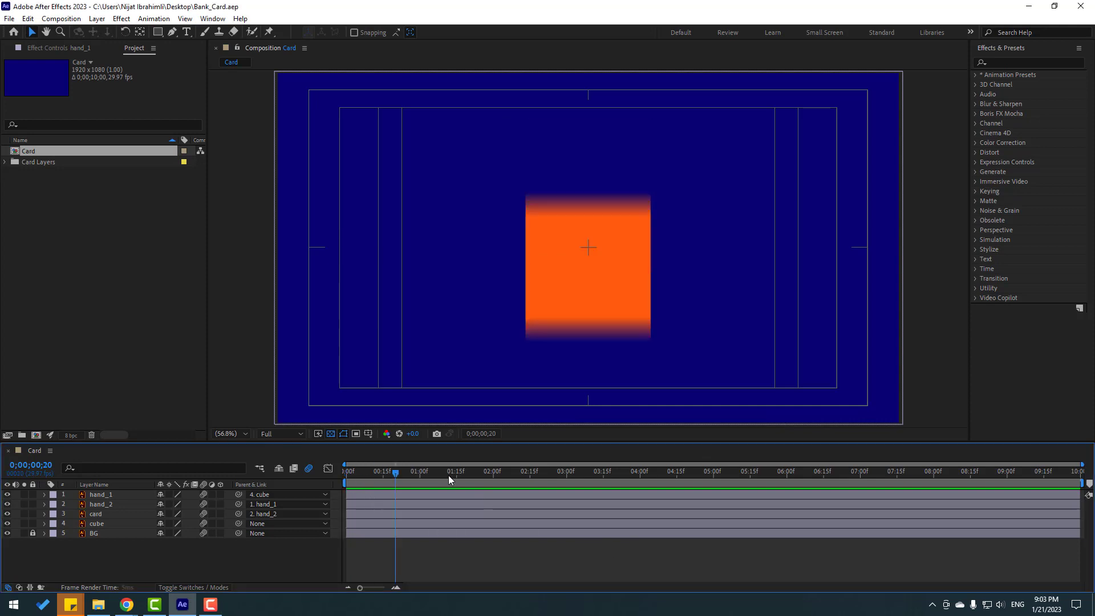
pyautogui.click(580, 364)
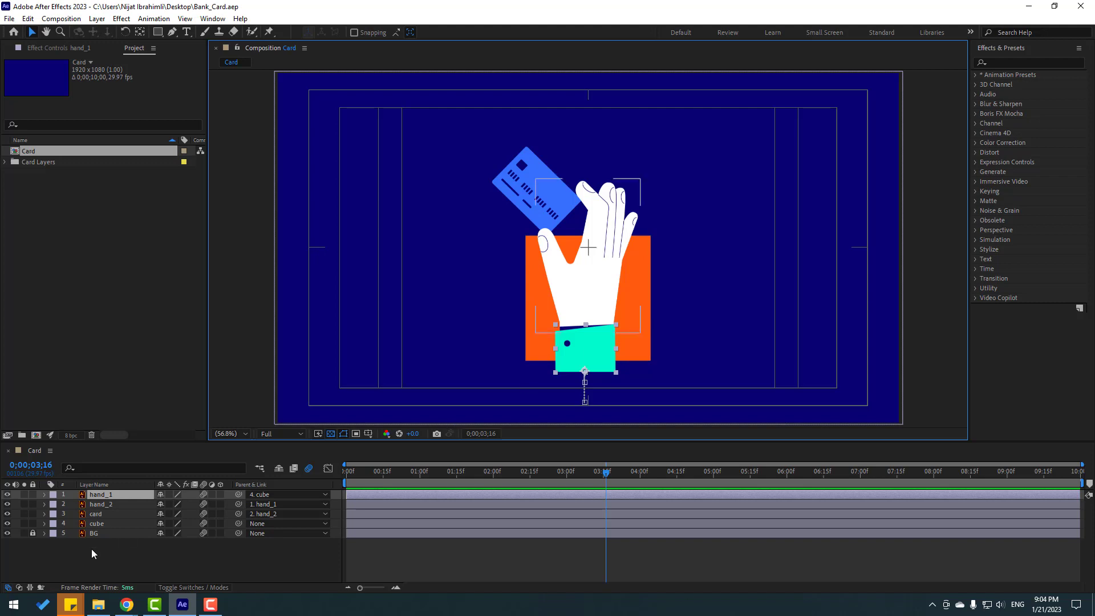
pyautogui.click(171, 555)
pyautogui.click(103, 498)
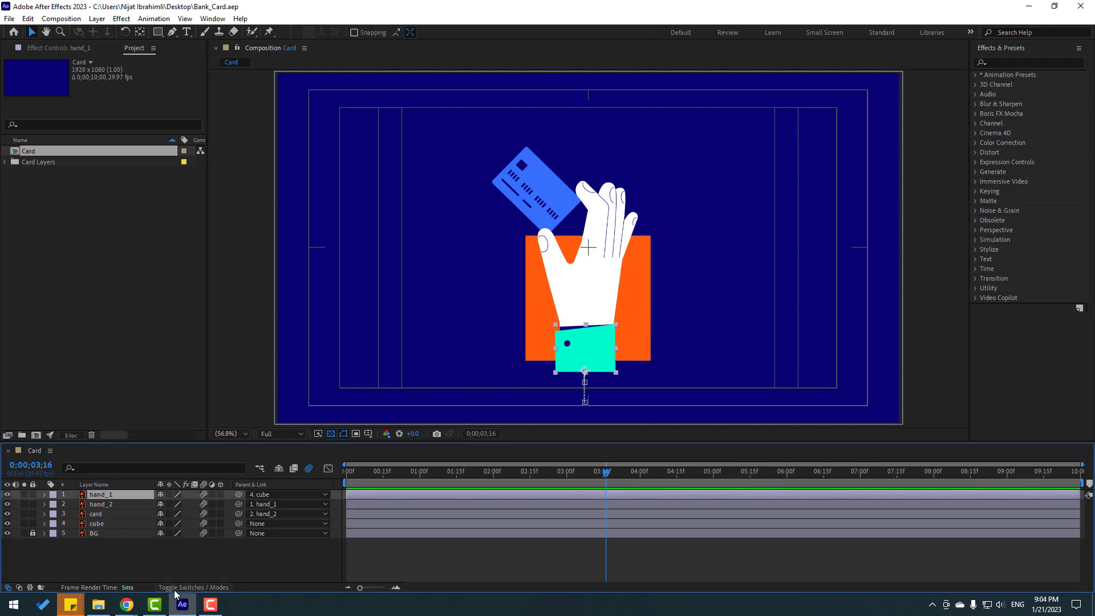
# Step: Set hand_1's Track Matte to the '4. cube' layer and turn the cube's visibility back on
pyautogui.click(179, 588)
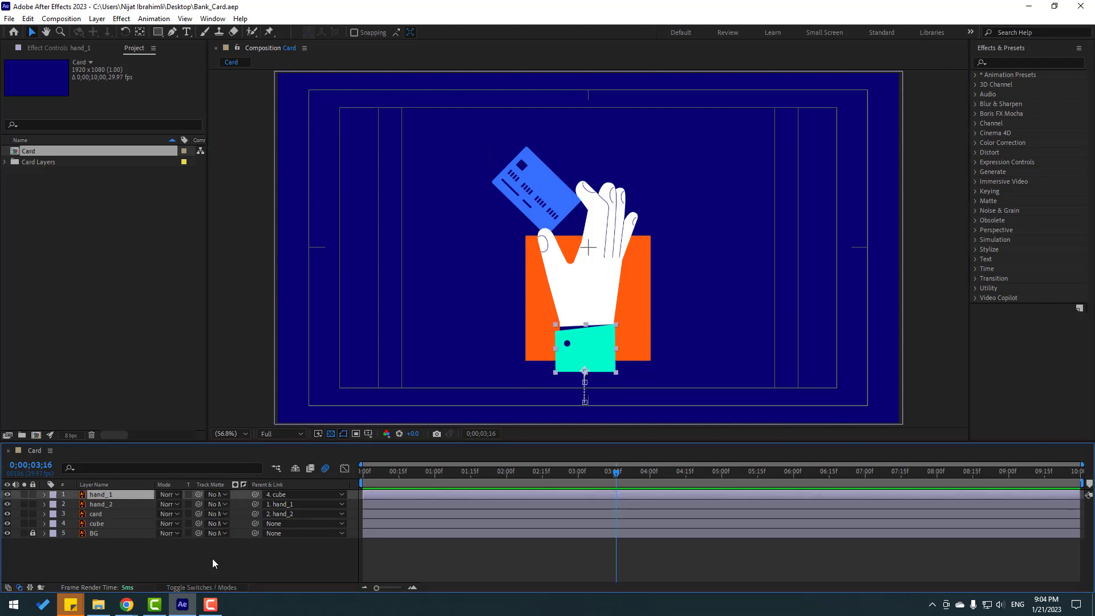
pyautogui.click(213, 496)
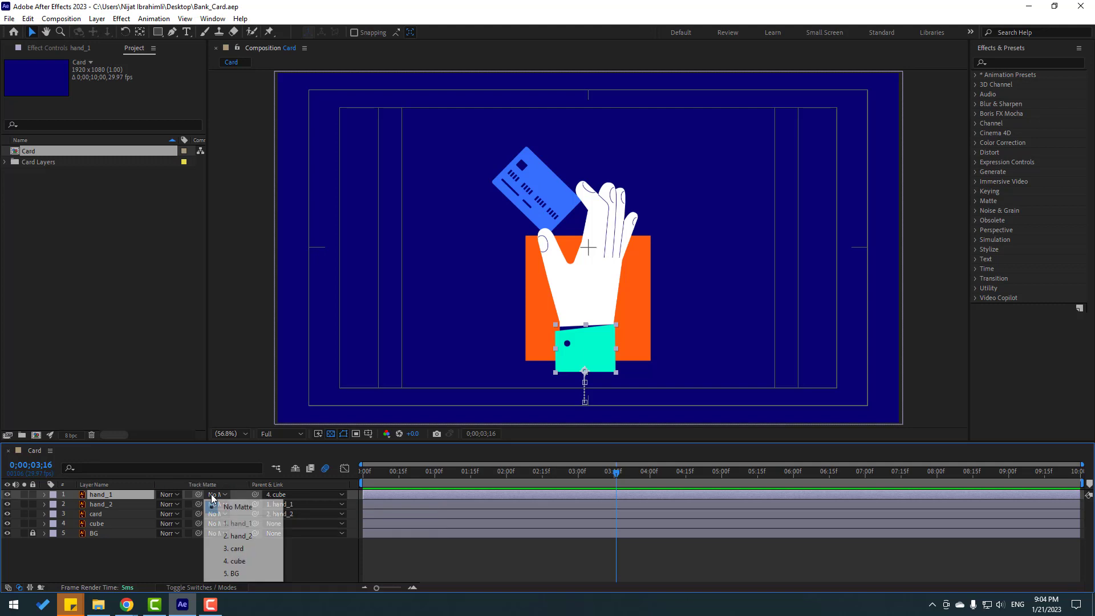
pyautogui.click(222, 564)
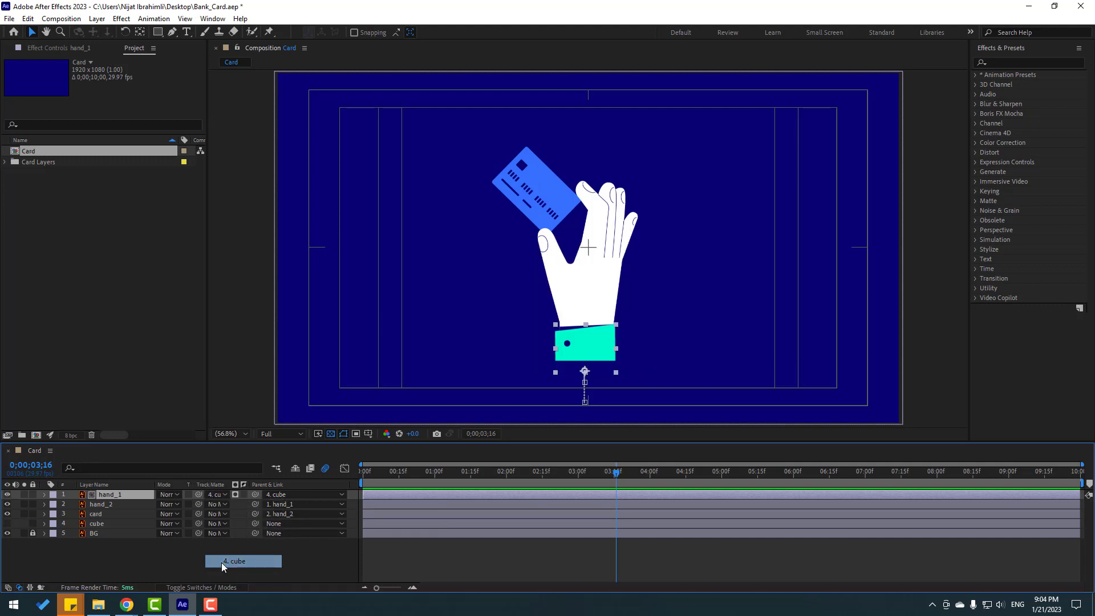
pyautogui.click(107, 524)
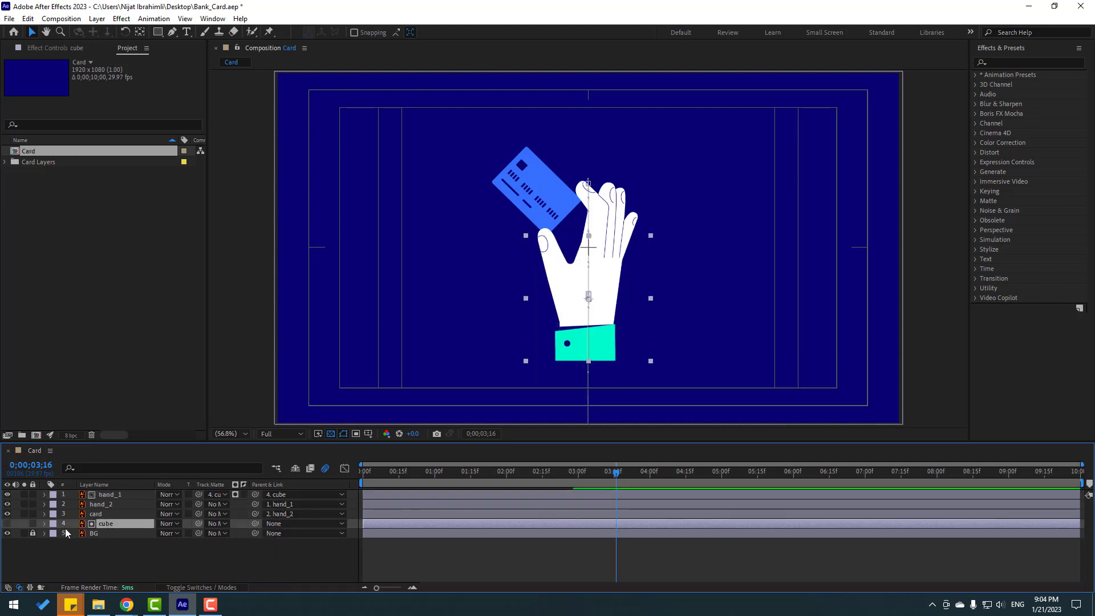
pyautogui.click(8, 524)
pyautogui.moveTo(539, 476); pyautogui.dragTo(438, 487)
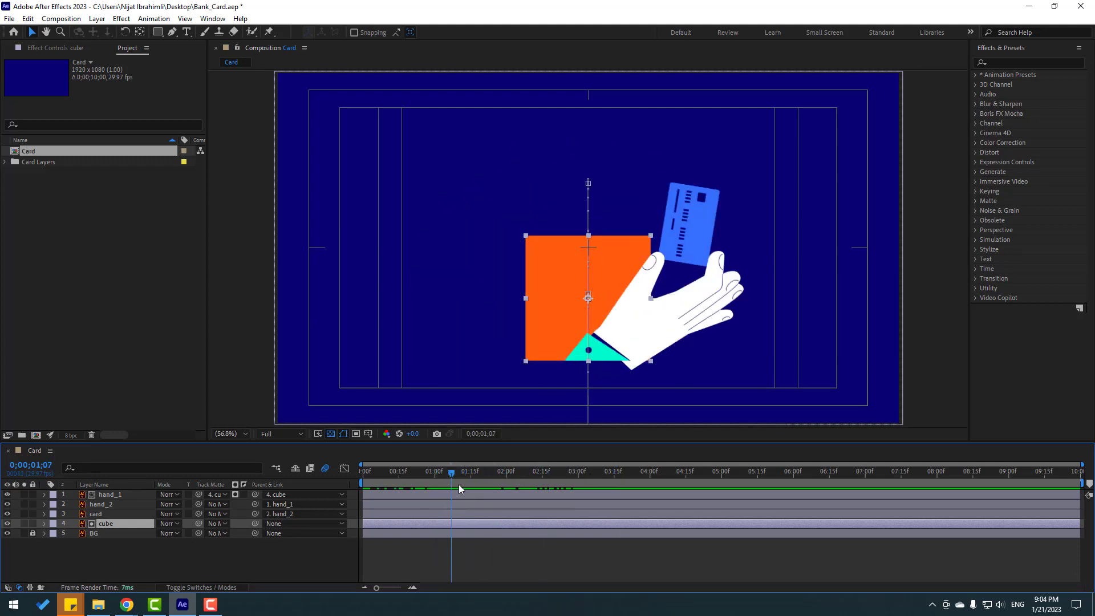
pyautogui.moveTo(438, 490); pyautogui.dragTo(667, 474)
# Step: Pre-compose hand_1, hand_2 and card into a composition named 'Hand', then return to Card
pyautogui.click(114, 512)
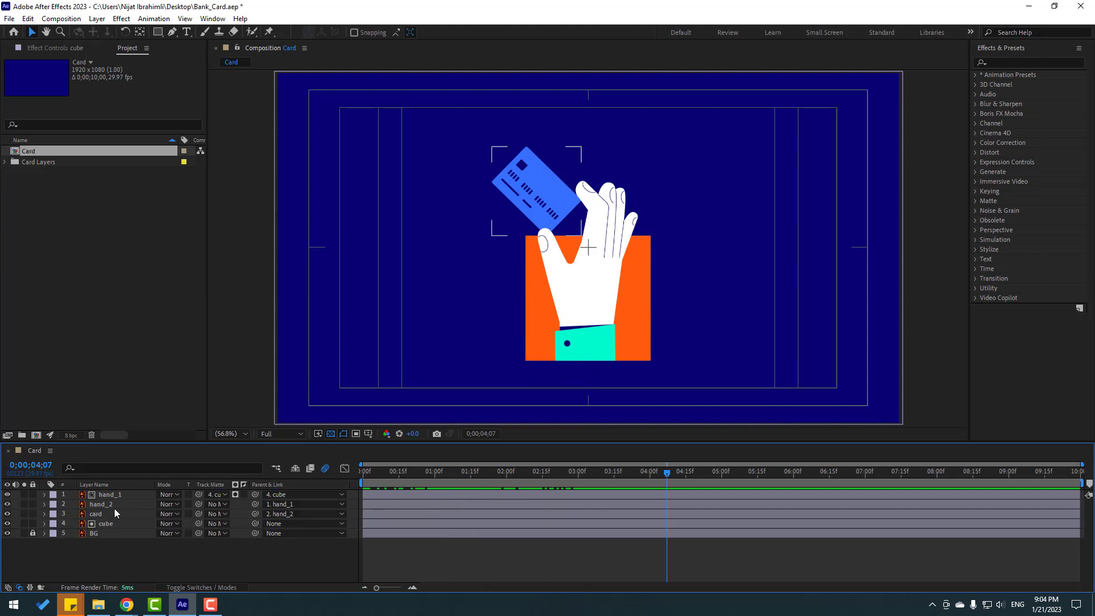
pyautogui.click(114, 495)
pyautogui.keyDown('shift'); pyautogui.click(126, 505); pyautogui.keyUp('shift')
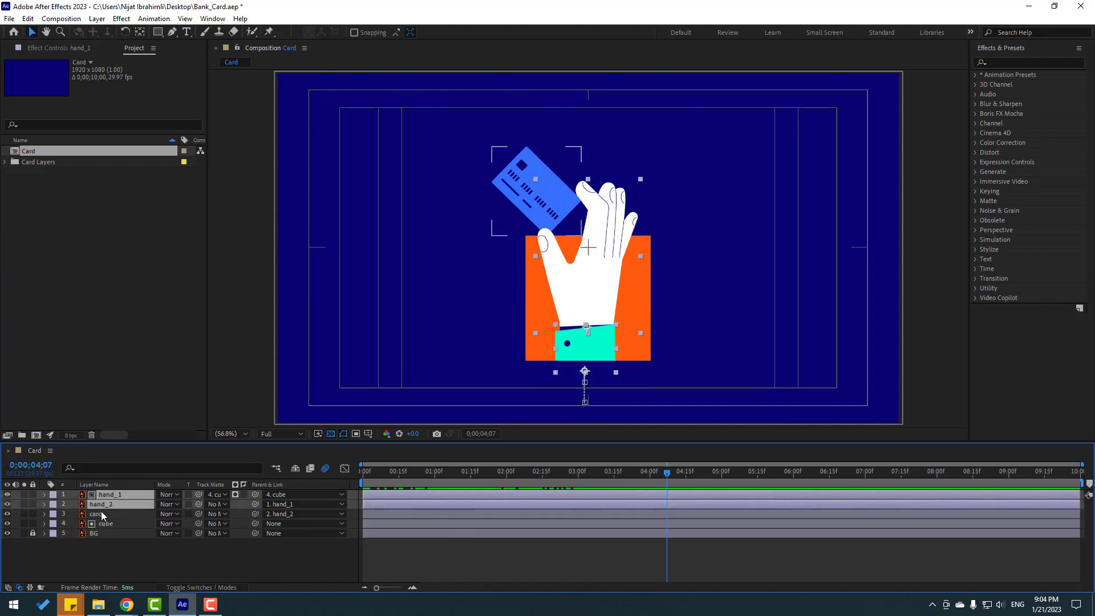
pyautogui.keyDown('shift'); pyautogui.click(103, 514); pyautogui.keyUp('shift')
pyautogui.rightClick(110, 507)
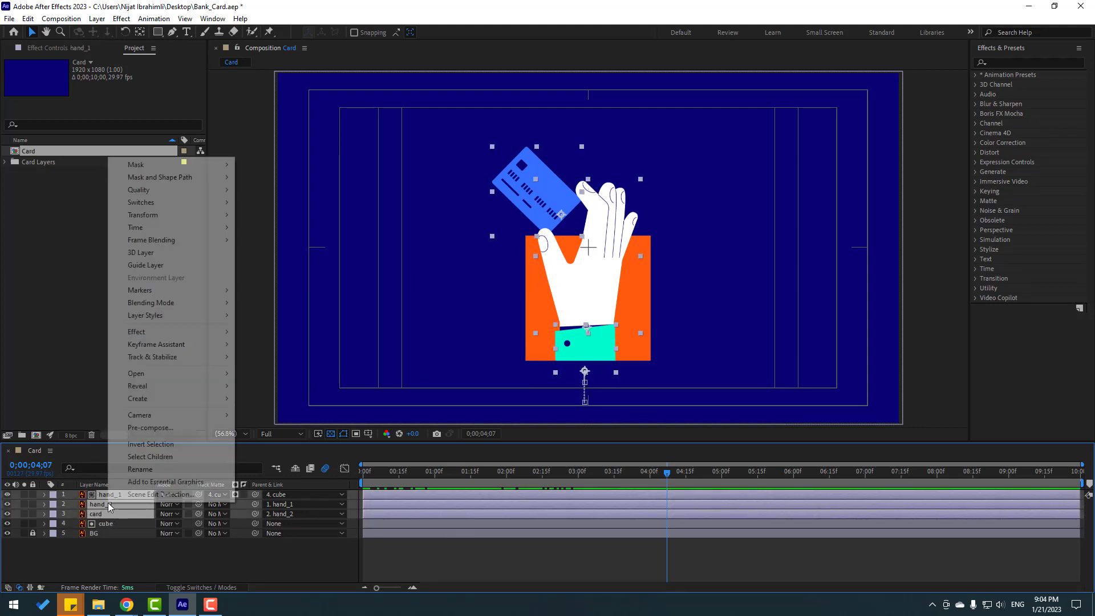
pyautogui.click(133, 432)
pyautogui.write('Hand')
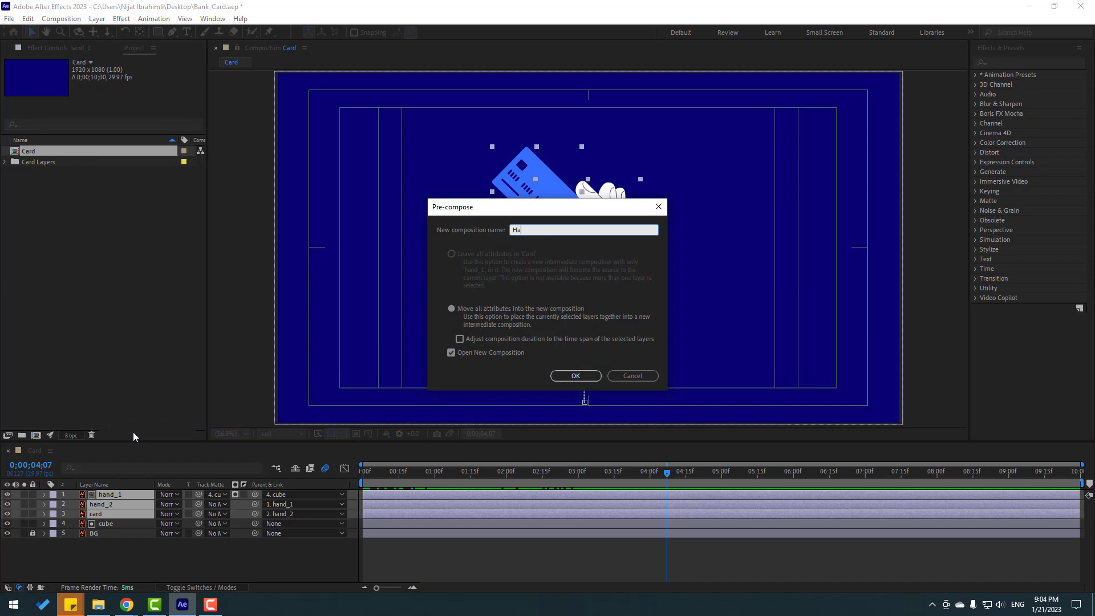
pyautogui.click(575, 375)
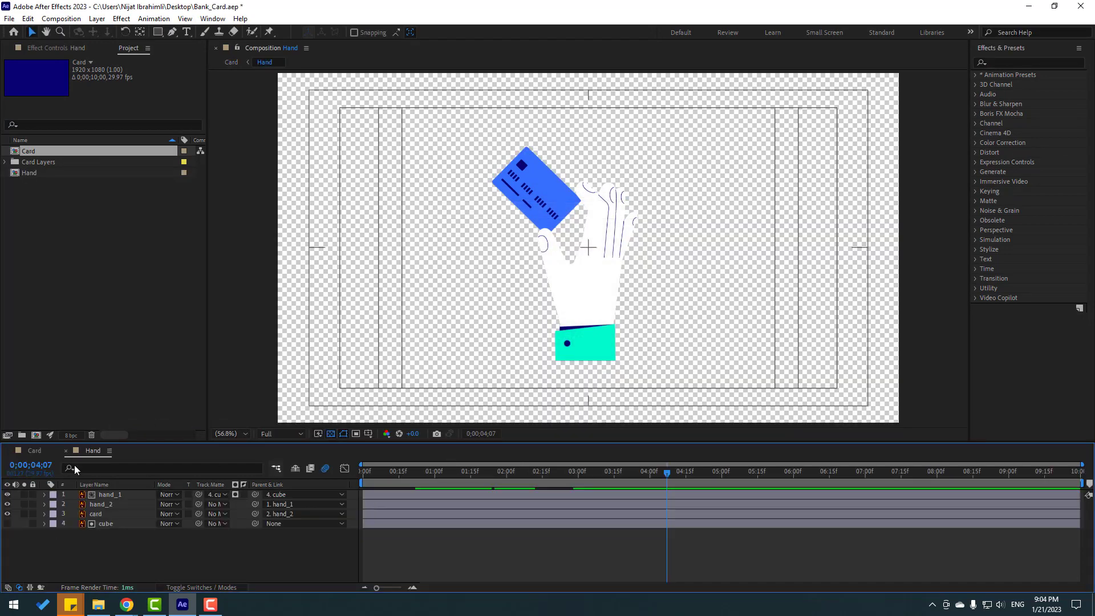
pyautogui.click(35, 450)
pyautogui.moveTo(519, 479); pyautogui.dragTo(500, 483)
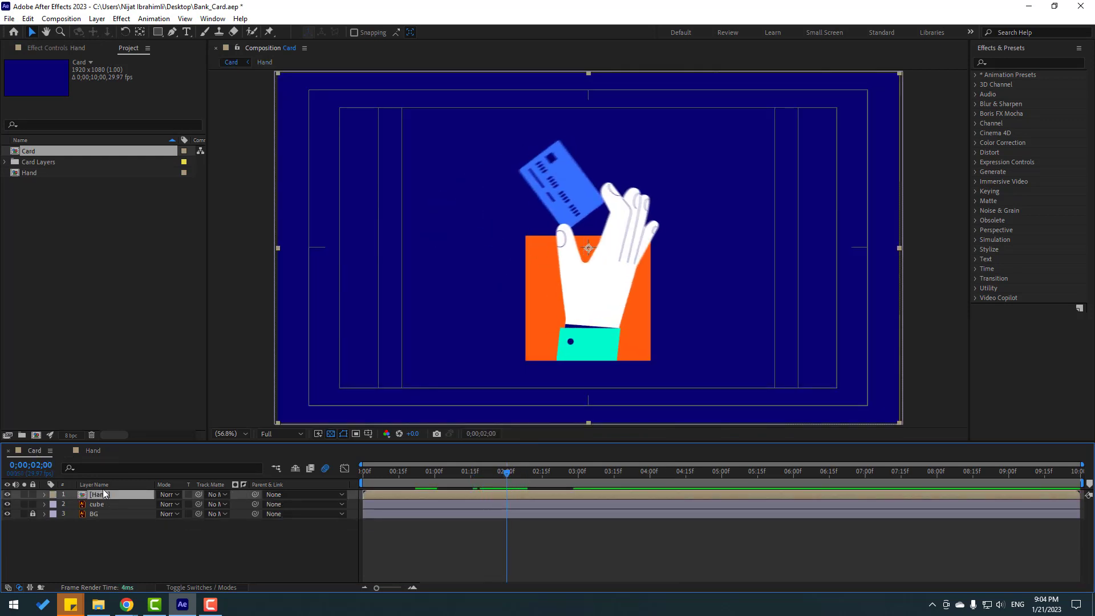
# Step: Draw a rectangular mask below the cube on the Hand layer and invert it
pyautogui.click(158, 33)
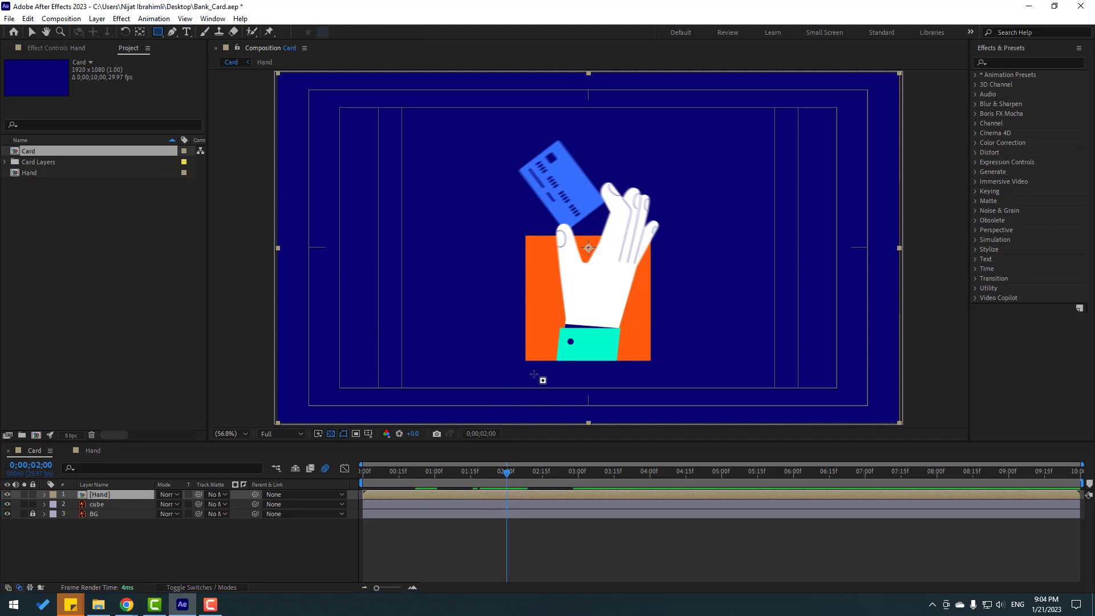
pyautogui.scroll(2, 563, 380)
pyautogui.scroll(-3, 562, 380)
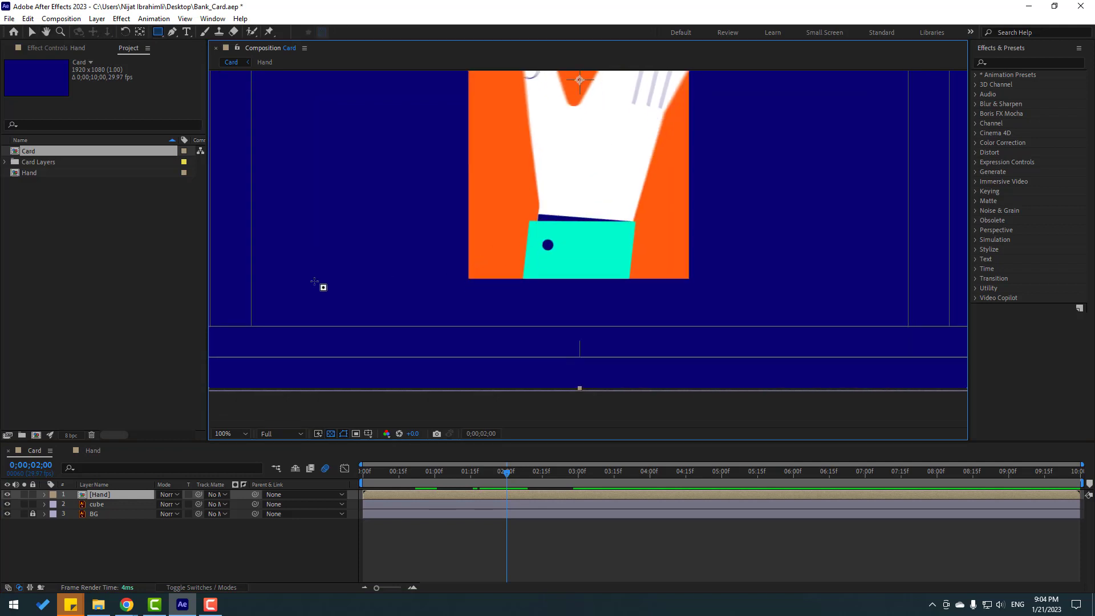
pyautogui.moveTo(885, 278); pyautogui.dragTo(250, 391)
pyautogui.press(',')
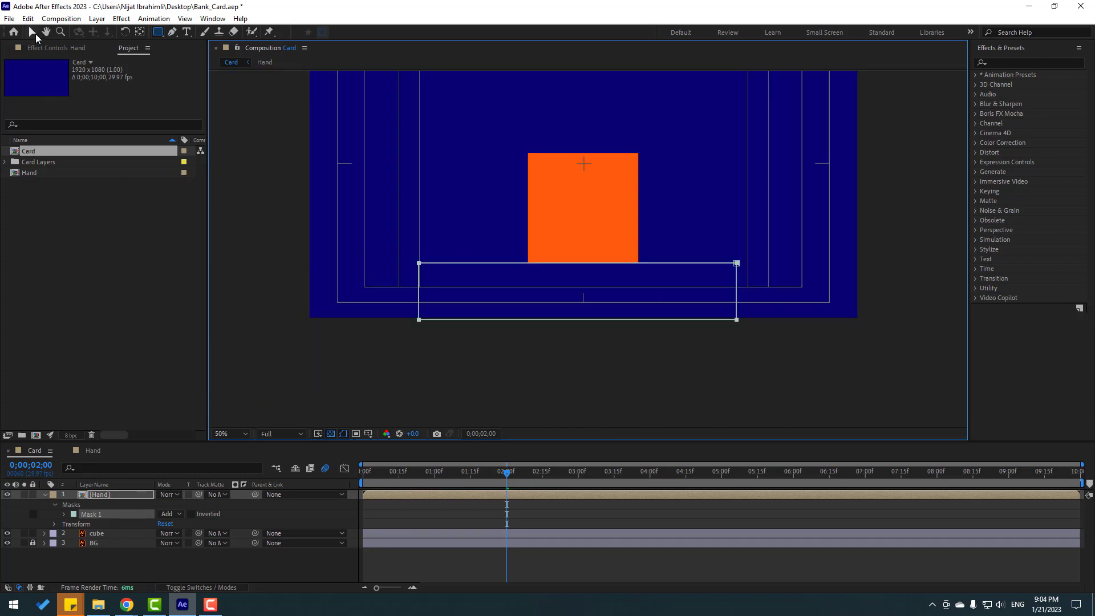
pyautogui.click(34, 34)
pyautogui.moveTo(524, 484)
pyautogui.mouseDown()
pyautogui.moveTo(434, 485)
pyautogui.moveTo(432, 475)
pyautogui.mouseUp()
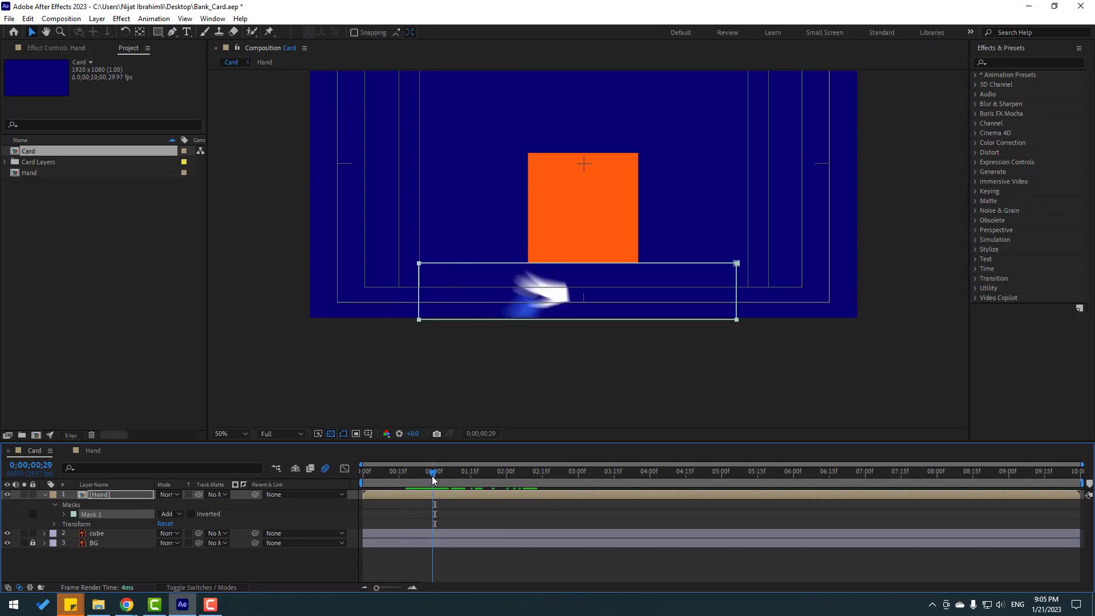
pyautogui.click(191, 514)
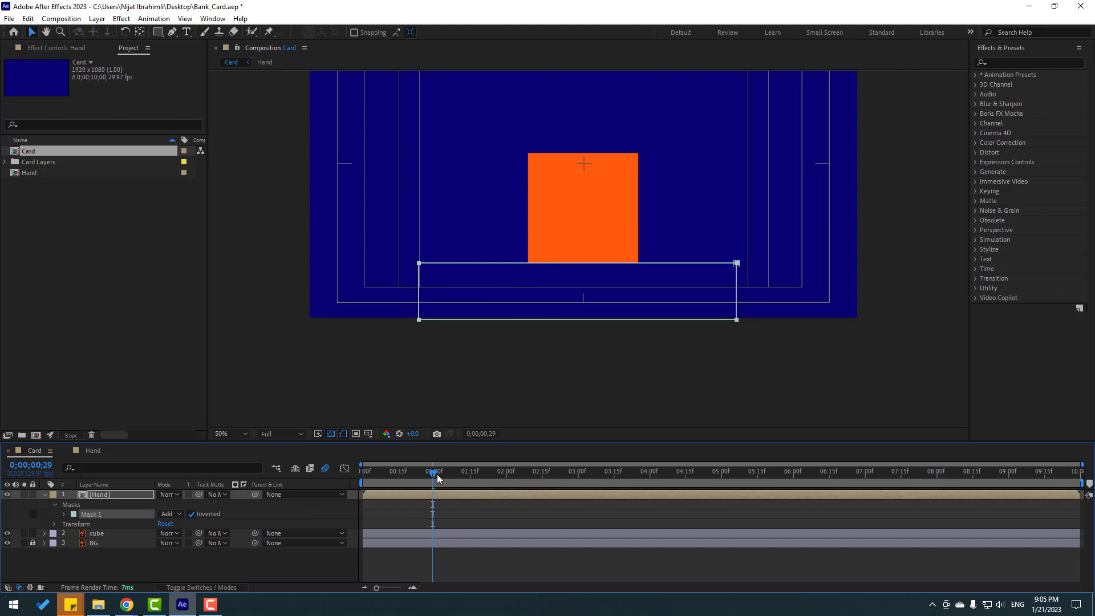
pyautogui.moveTo(437, 478); pyautogui.dragTo(431, 484)
pyautogui.moveTo(431, 484); pyautogui.dragTo(453, 482)
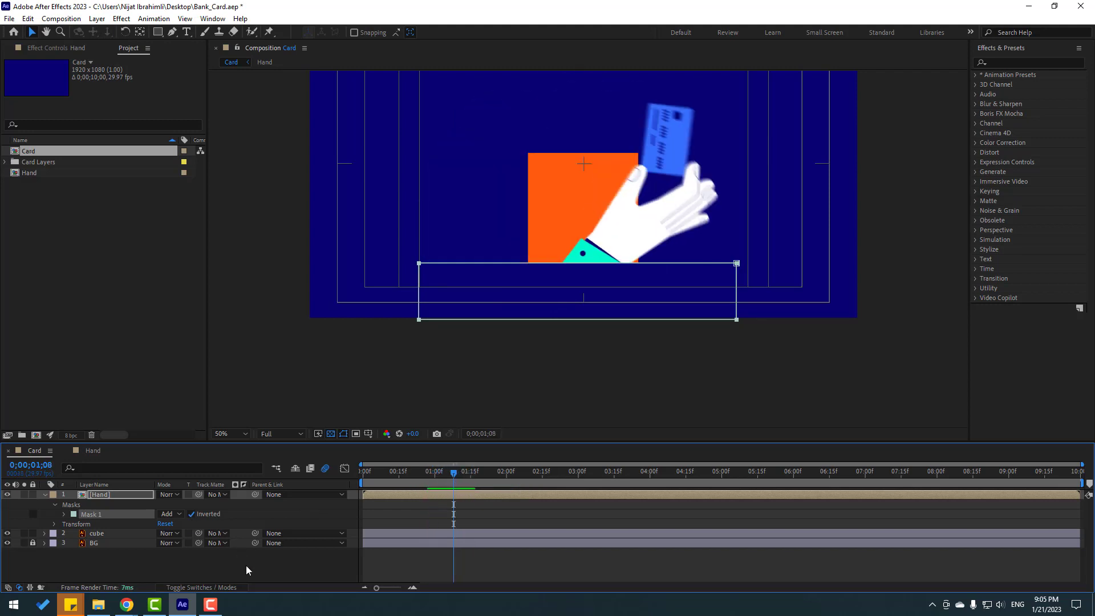
# Step: Fit the whole composition in the viewer and preview the masked hand entrance
pyautogui.click(247, 569)
pyautogui.click(250, 434)
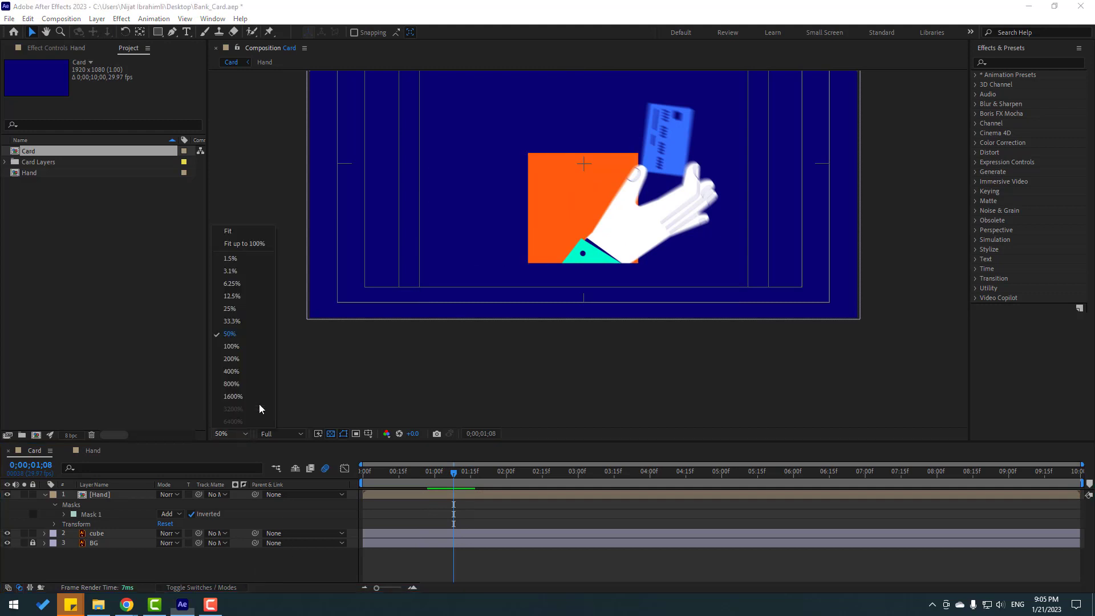
pyautogui.click(244, 248)
pyautogui.press('space')
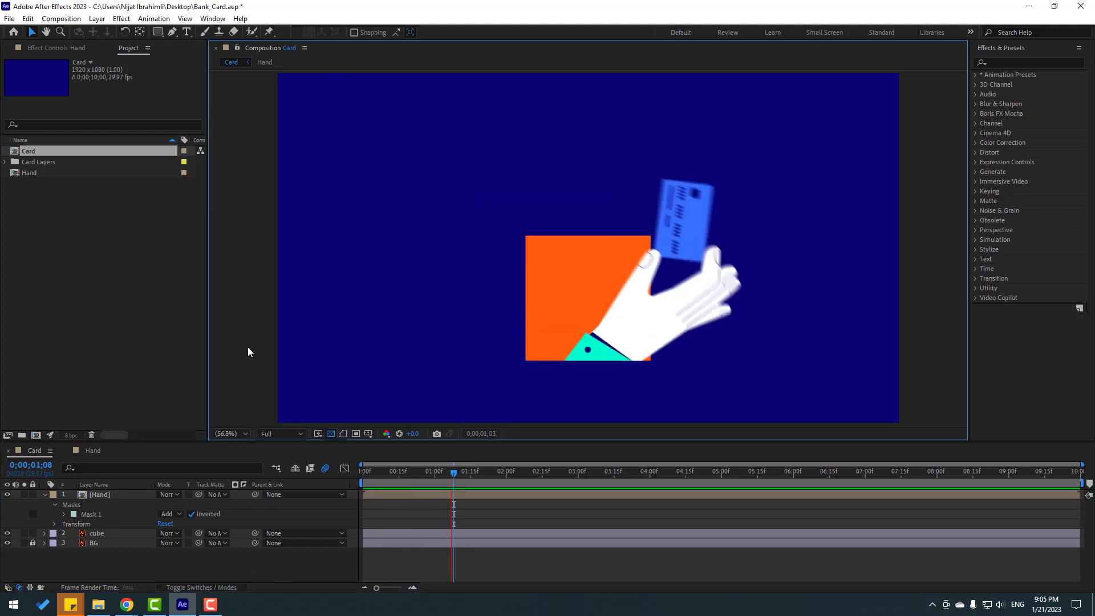
pyautogui.click(454, 474)
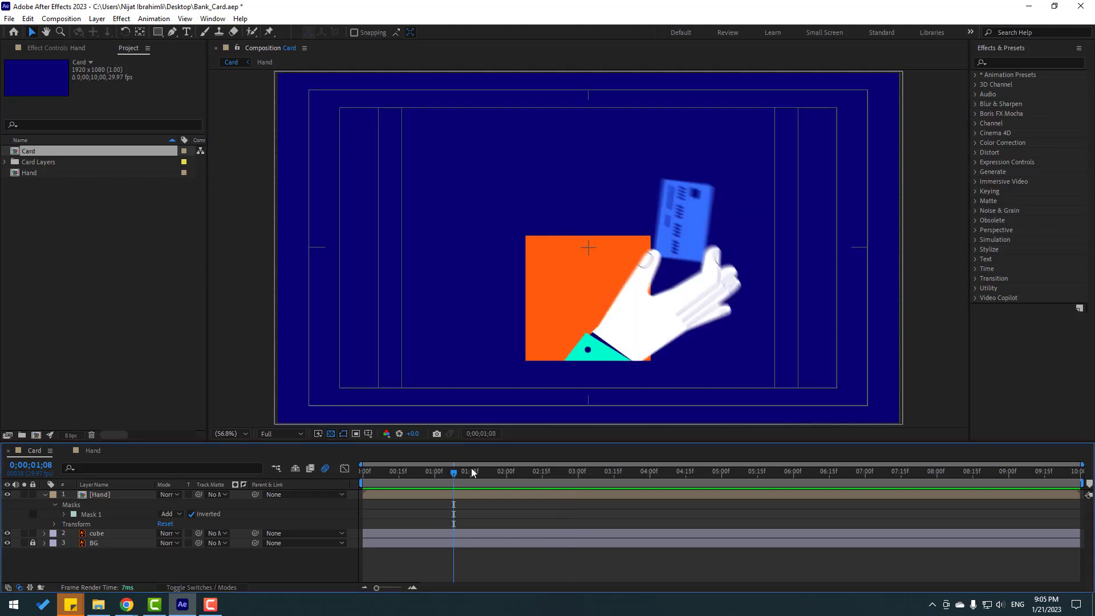
# Step: Shift the Hand layer's start slightly later, preview it, and collapse its properties
pyautogui.click(111, 494)
pyautogui.moveTo(432, 498); pyautogui.dragTo(467, 495)
pyautogui.press('space')
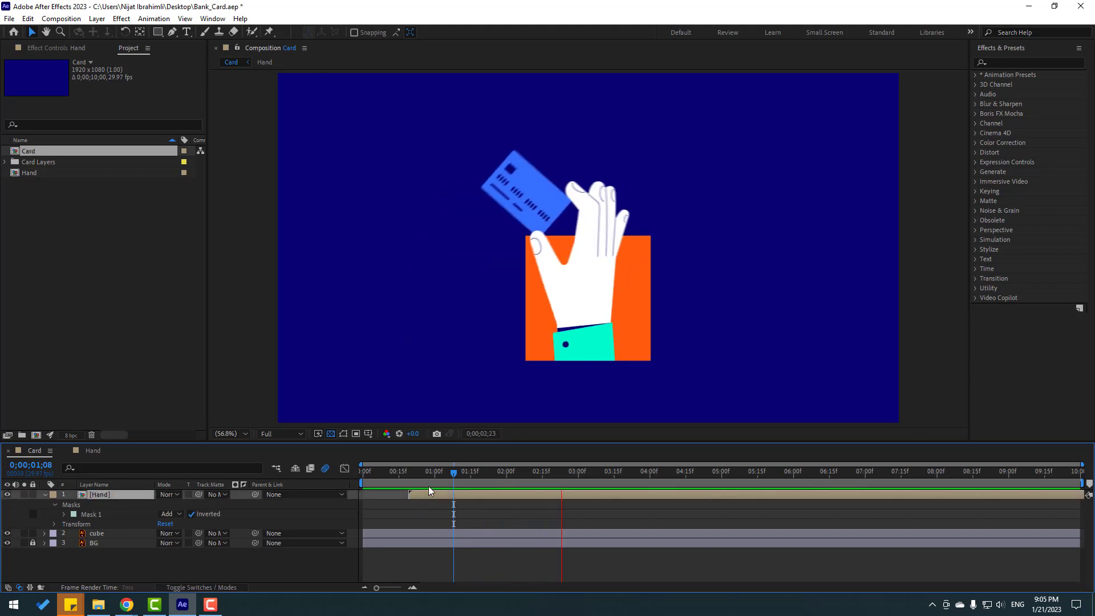
pyautogui.moveTo(436, 494); pyautogui.dragTo(427, 495)
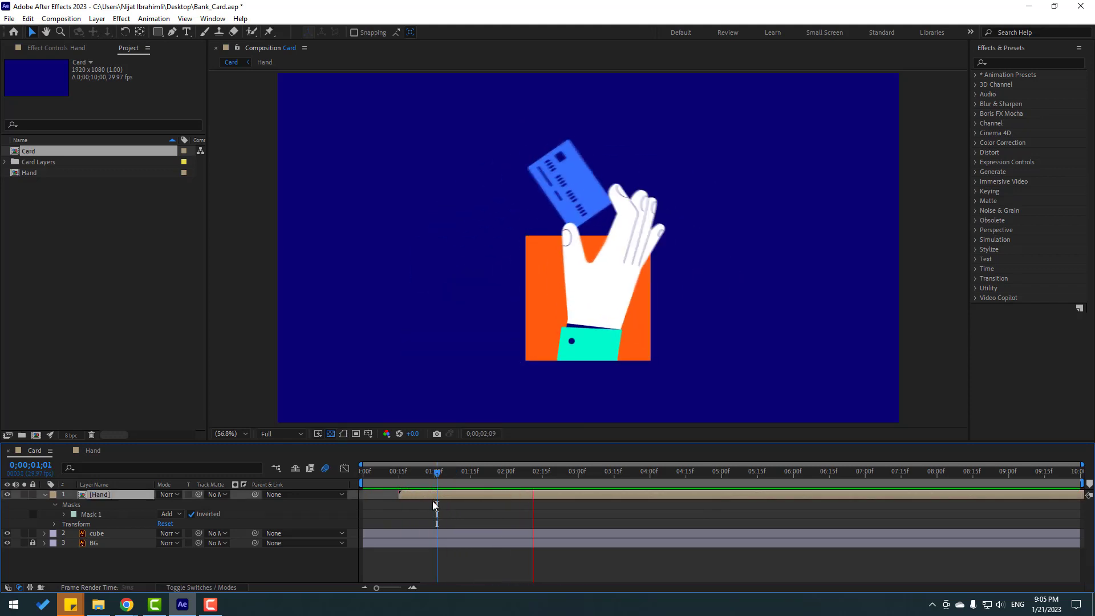
pyautogui.press('space')
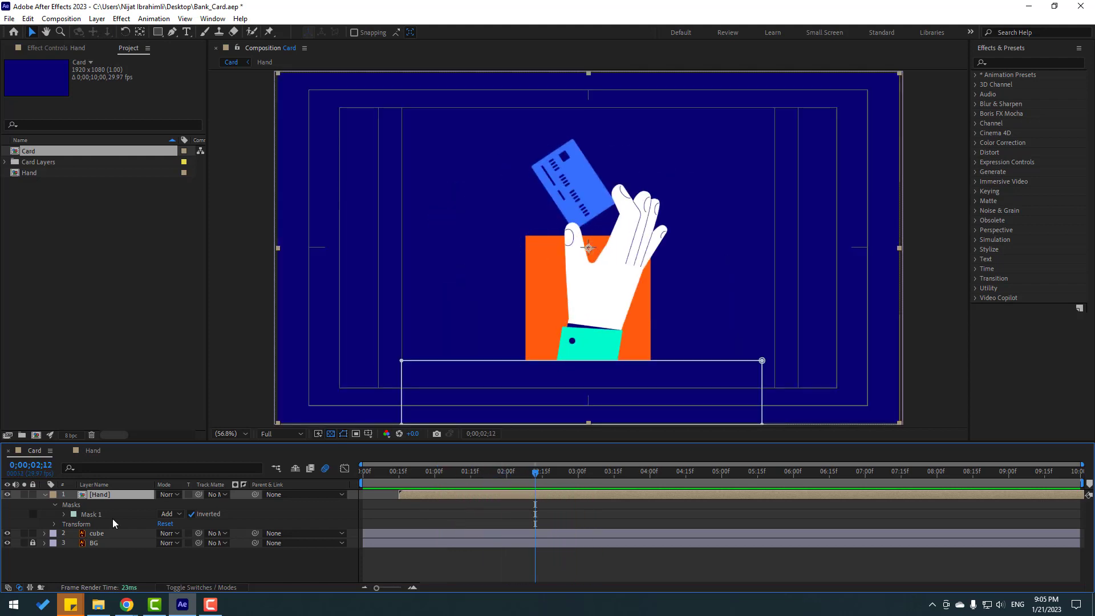
pyautogui.click(45, 494)
# Step: Parent the Hand layer to the cube layer
pyautogui.click(115, 544)
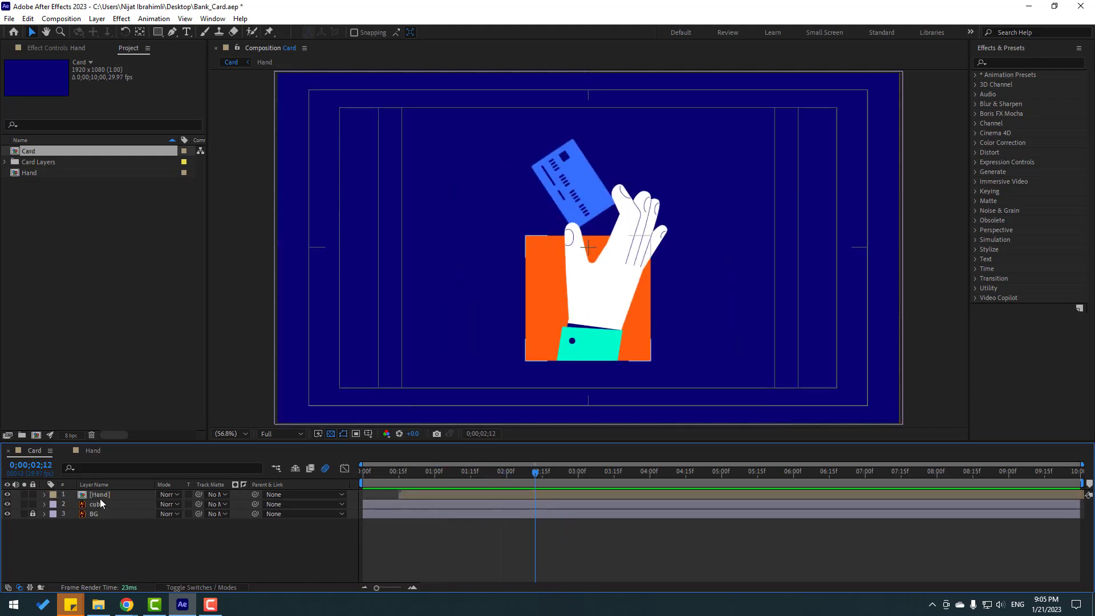
pyautogui.click(101, 495)
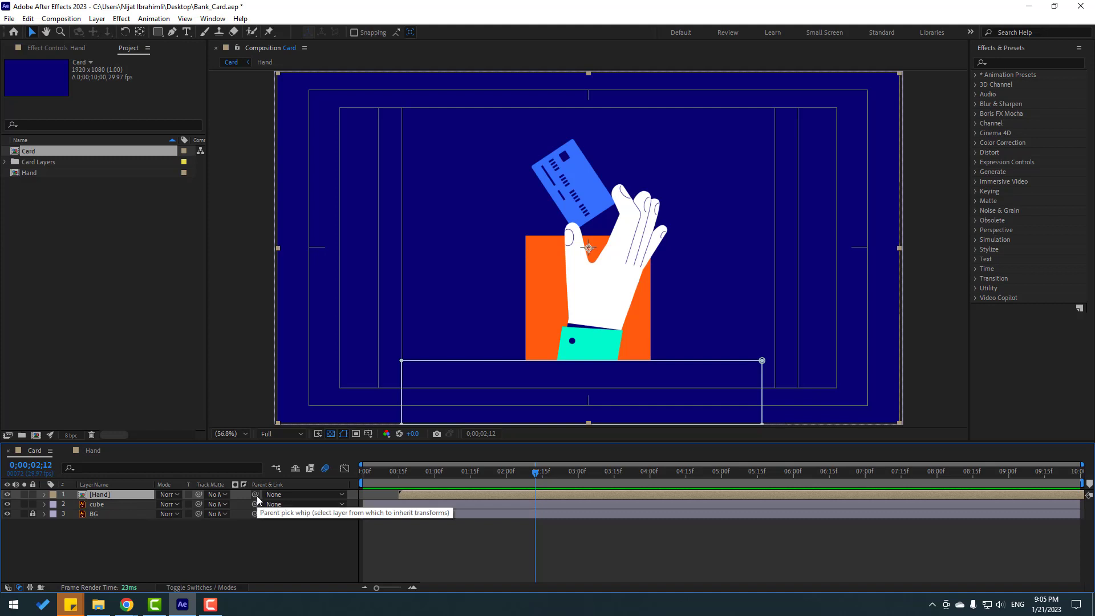
pyautogui.moveTo(255, 495); pyautogui.dragTo(104, 505)
# Step: Keyframe the cube's Position at 2;29 and slide it left at 3;15
pyautogui.click(462, 507)
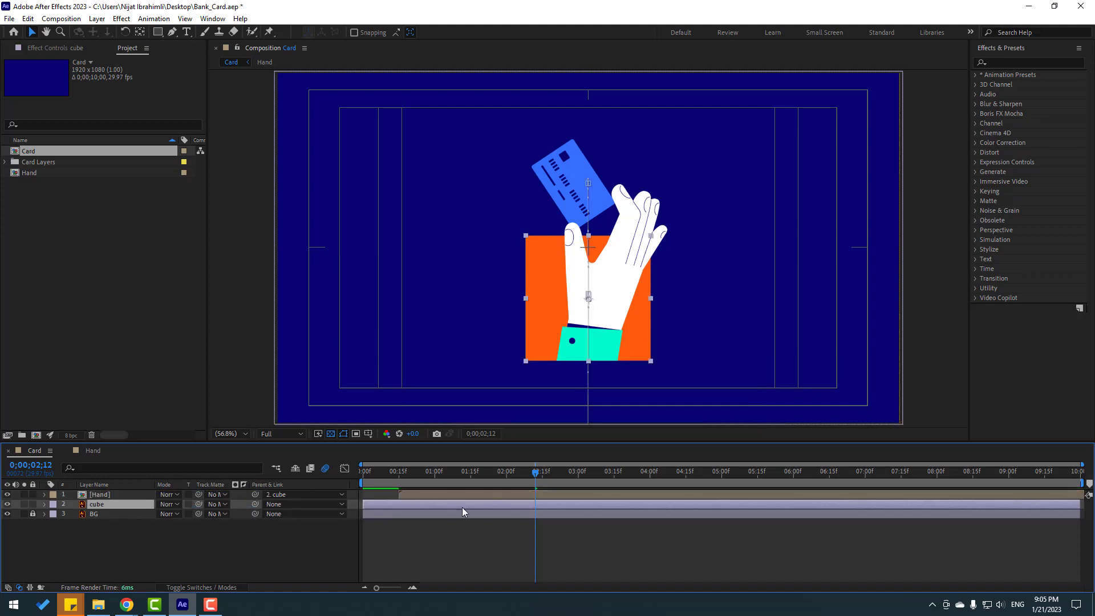
pyautogui.moveTo(536, 477); pyautogui.dragTo(577, 480)
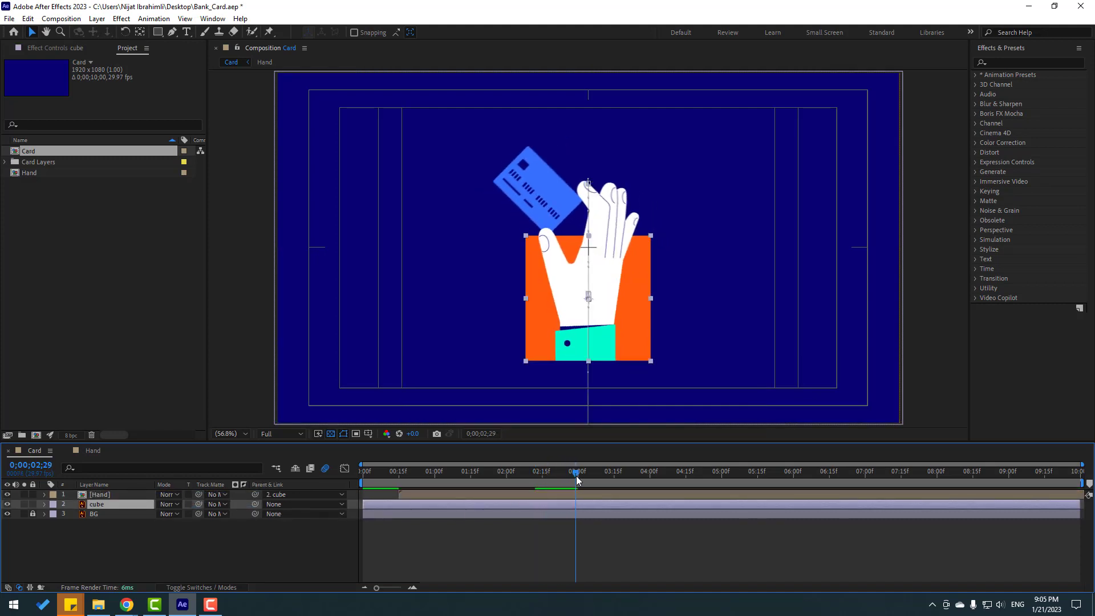
pyautogui.press('p')
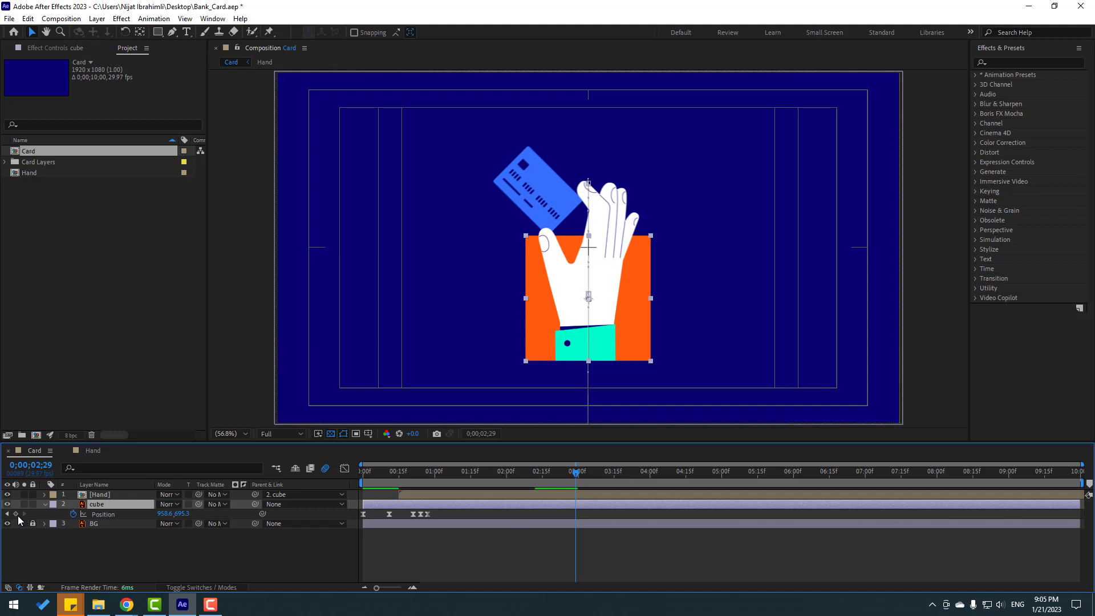
pyautogui.click(16, 514)
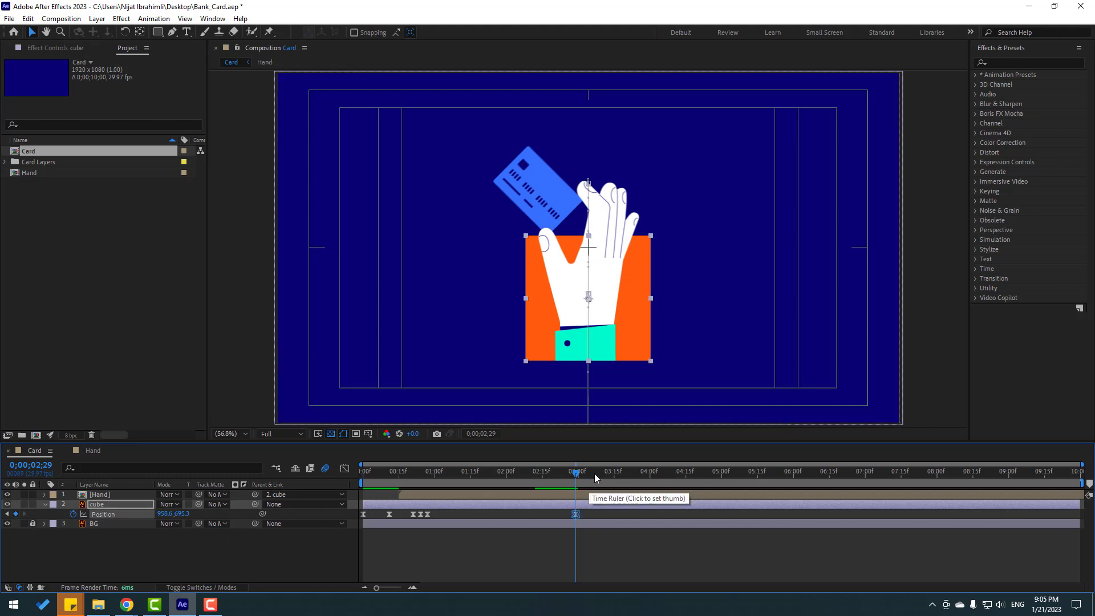
pyautogui.moveTo(594, 473); pyautogui.dragTo(613, 478)
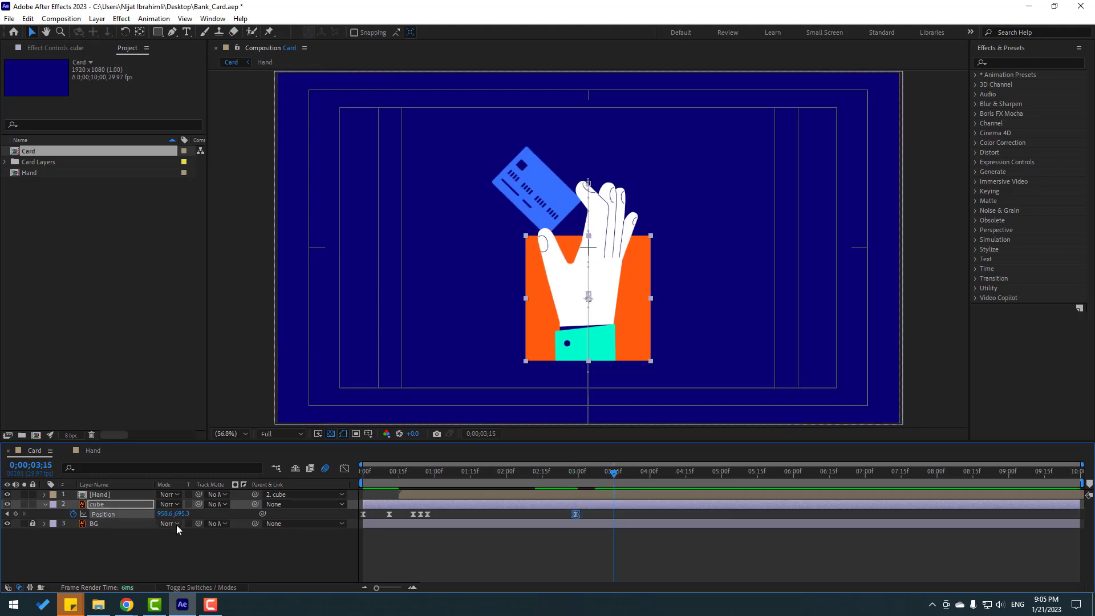
pyautogui.moveTo(164, 514); pyautogui.dragTo(85, 515)
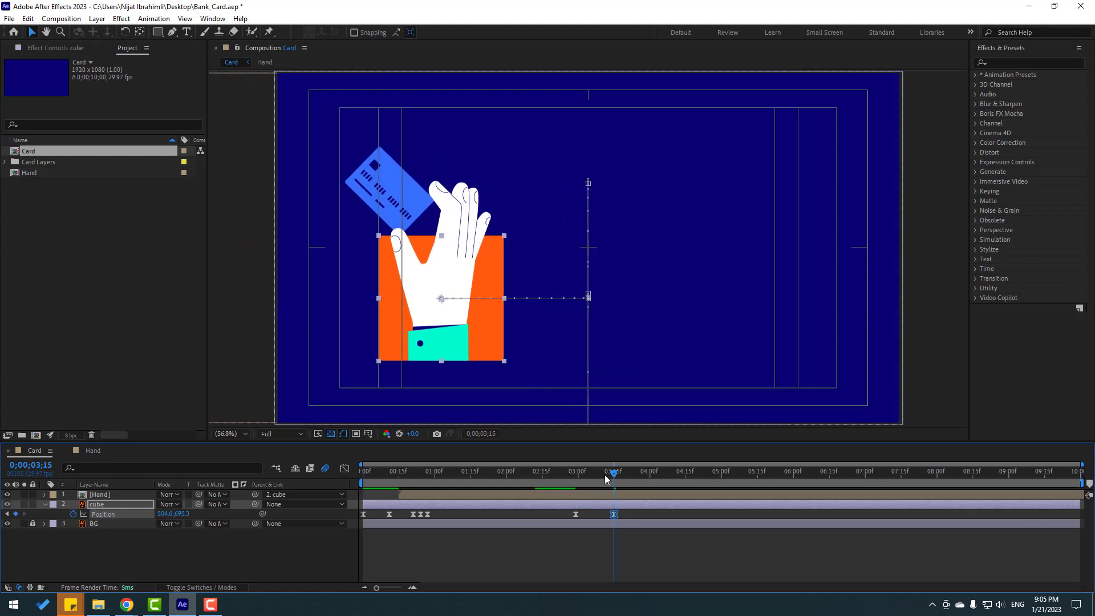
pyautogui.moveTo(606, 478); pyautogui.dragTo(577, 478)
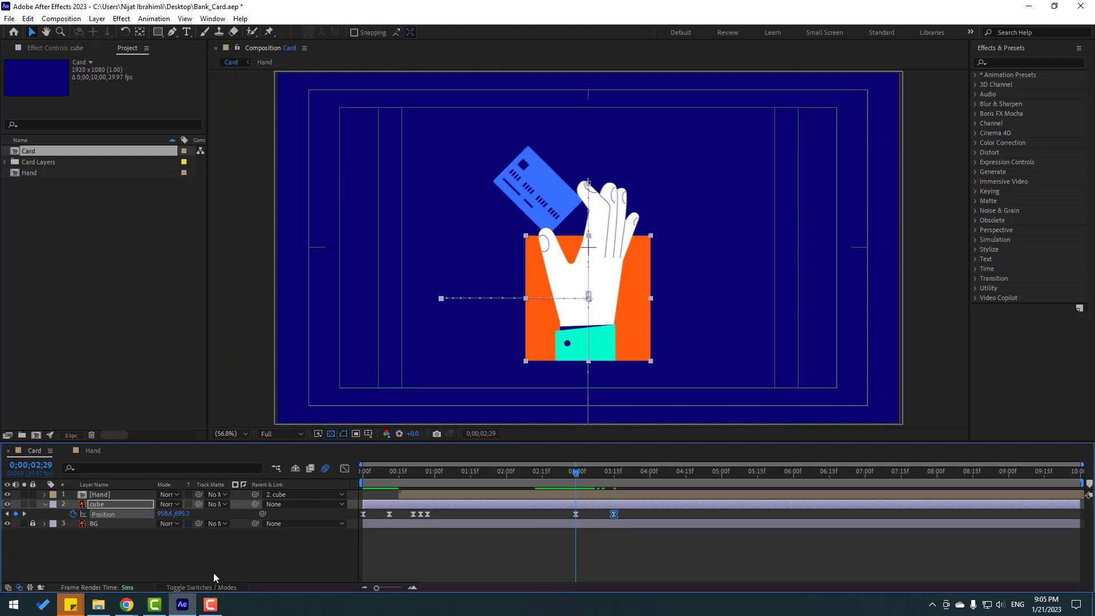
# Step: Keyframe the cube's Scale down to 50% at 3;15 and move it up-left to 478.2, 549.0
pyautogui.hotkey('shift', 's')
pyautogui.click(16, 523)
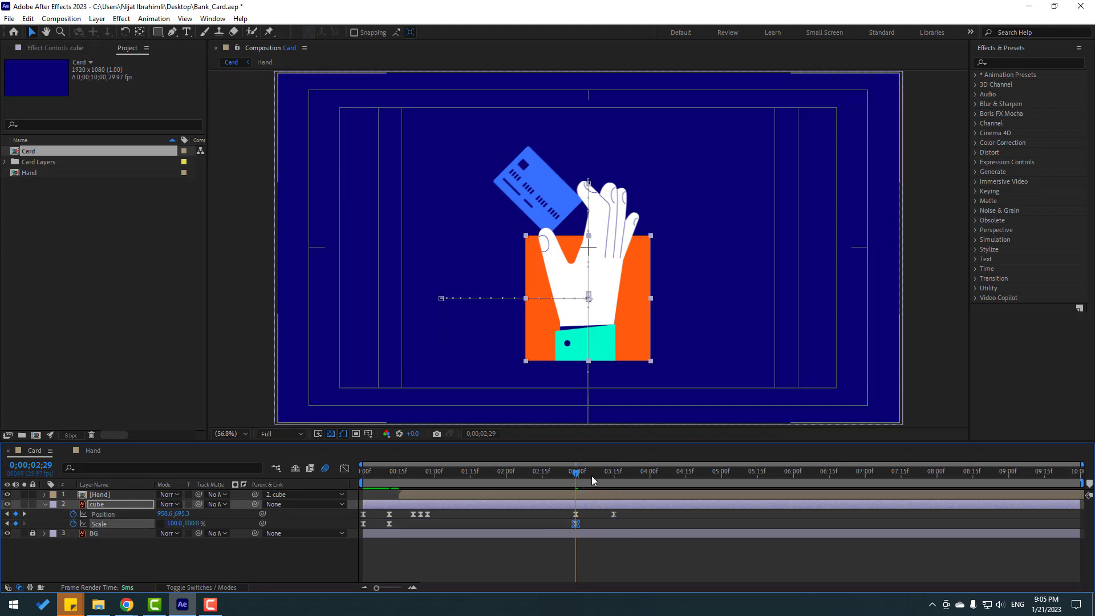
pyautogui.moveTo(583, 472); pyautogui.dragTo(616, 478)
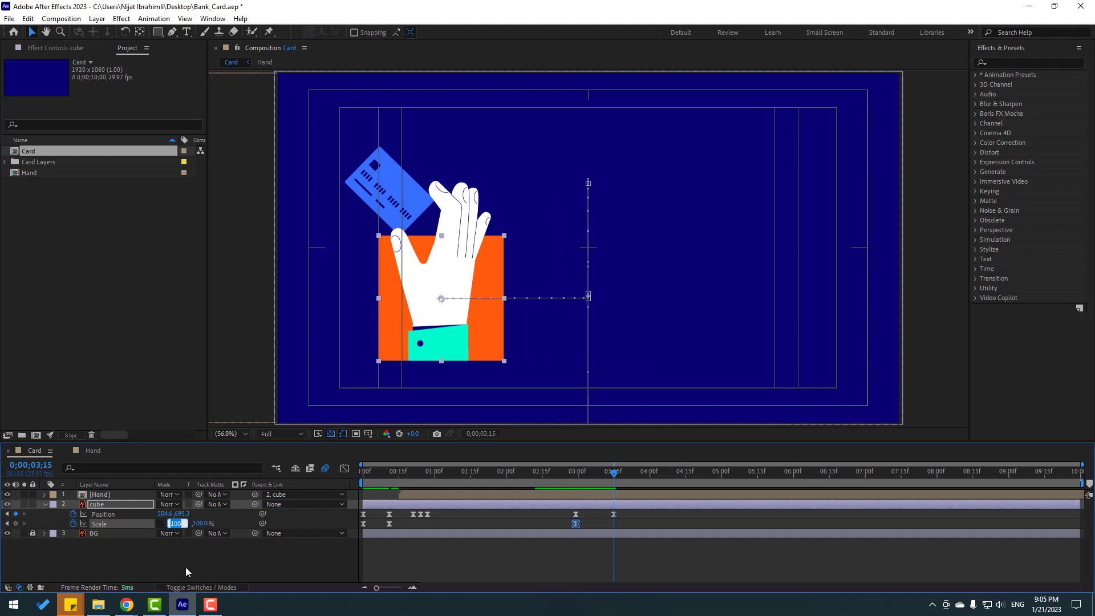
pyautogui.write('50')
pyautogui.press('Return')
pyautogui.click(187, 523)
pyautogui.write('50')
pyautogui.press('Return')
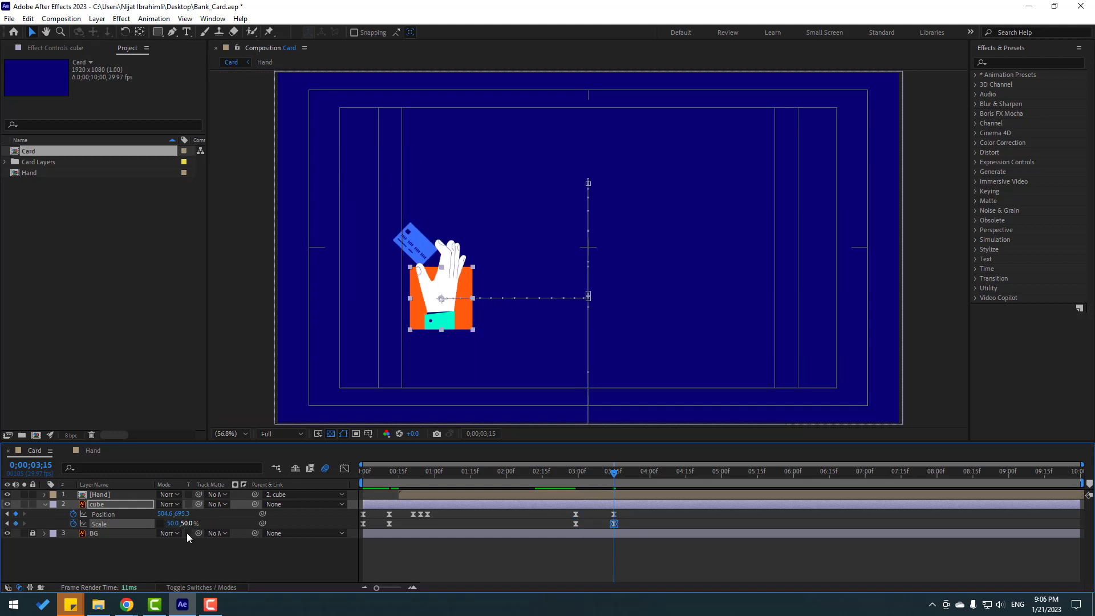
pyautogui.moveTo(567, 482); pyautogui.dragTo(614, 473)
pyautogui.moveTo(461, 313)
pyautogui.mouseDown()
pyautogui.moveTo(406, 278)
pyautogui.moveTo(454, 274)
pyautogui.moveTo(461, 284)
pyautogui.mouseUp()
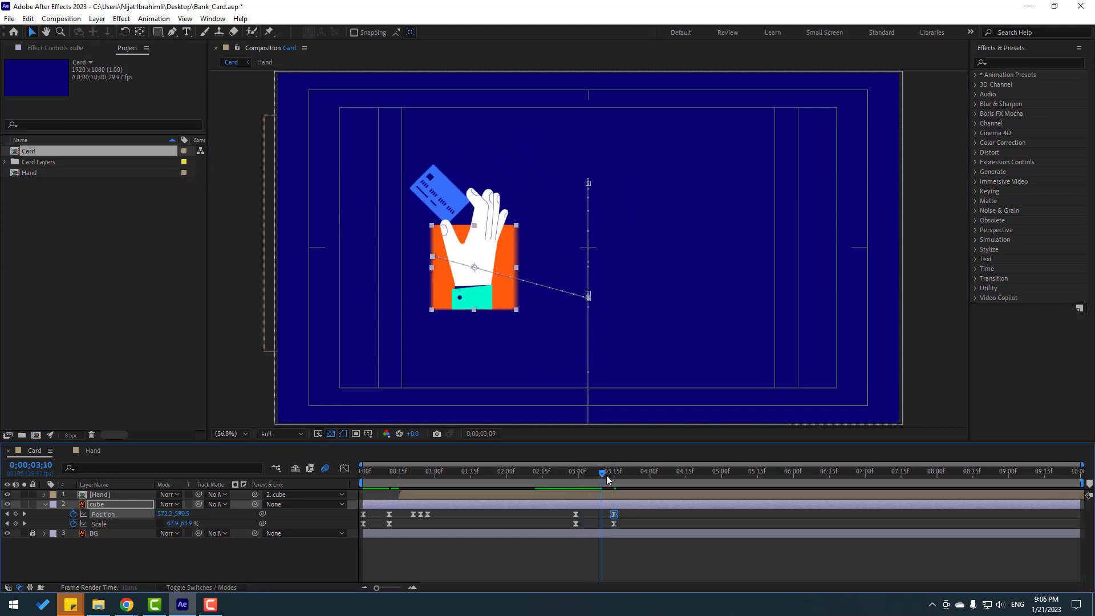
pyautogui.moveTo(584, 475); pyautogui.dragTo(613, 474)
pyautogui.click(676, 562)
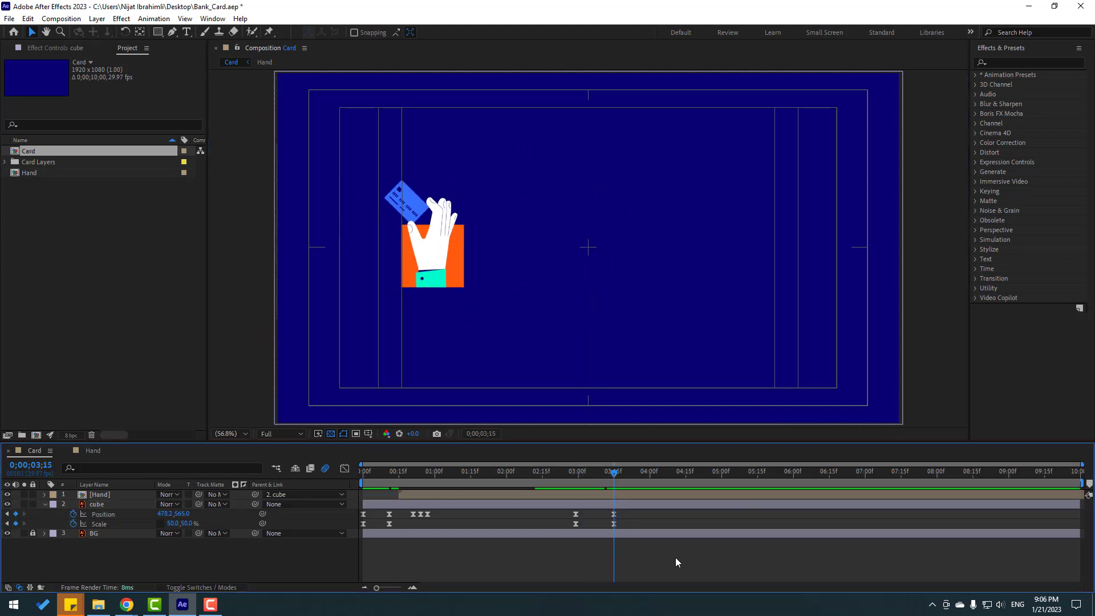
# Step: Add a white 'Payment' text layer and set its font size to 212 px
pyautogui.click(188, 35)
pyautogui.click(530, 223)
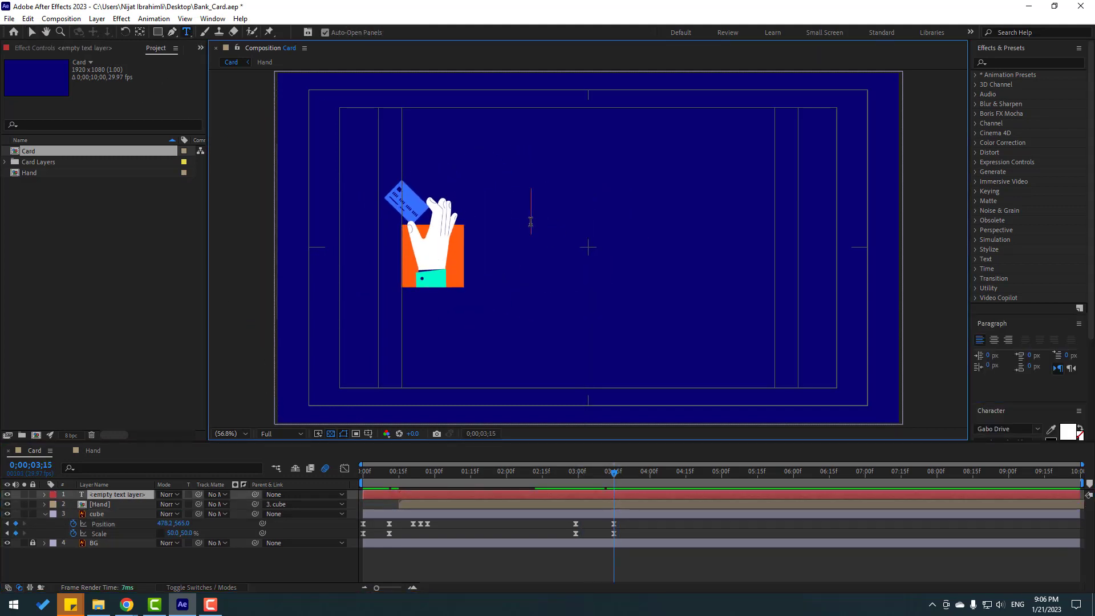
pyautogui.write('Paymen')
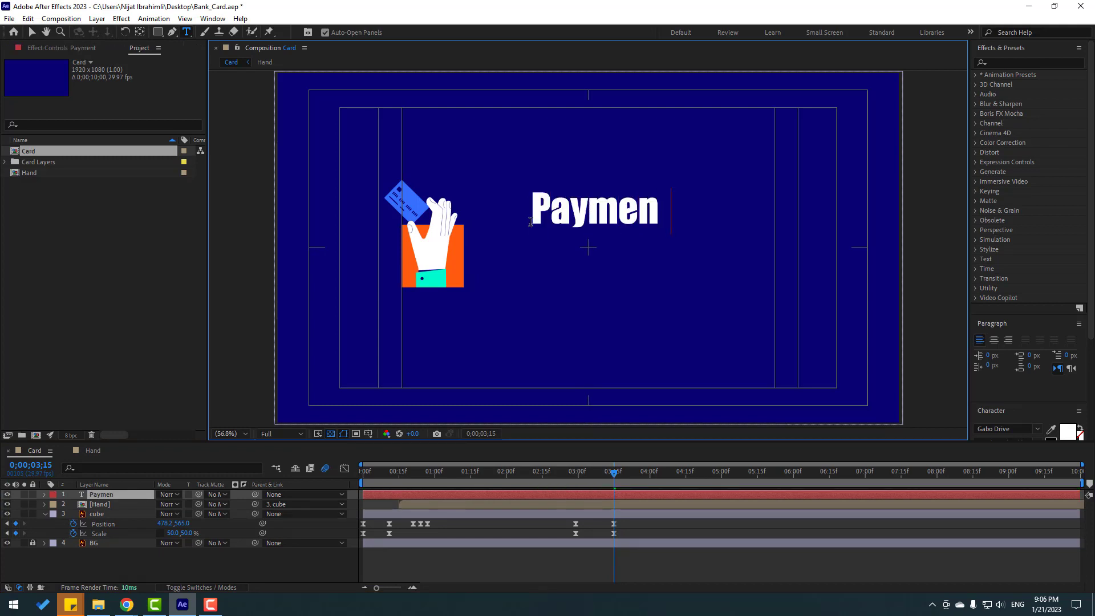
pyautogui.write('t')
pyautogui.click(32, 32)
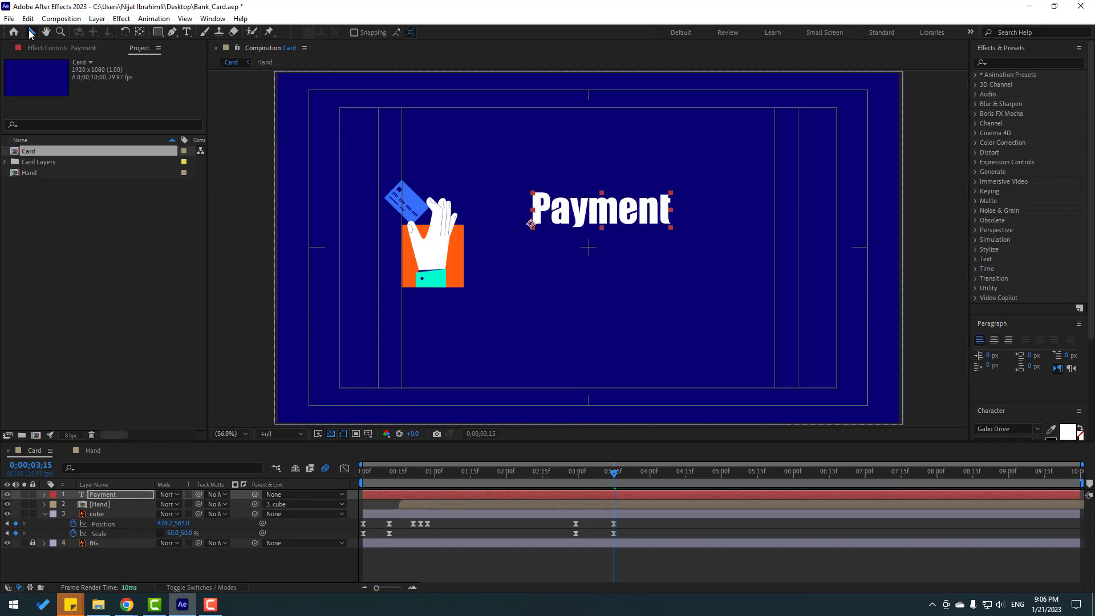
pyautogui.click(1000, 407)
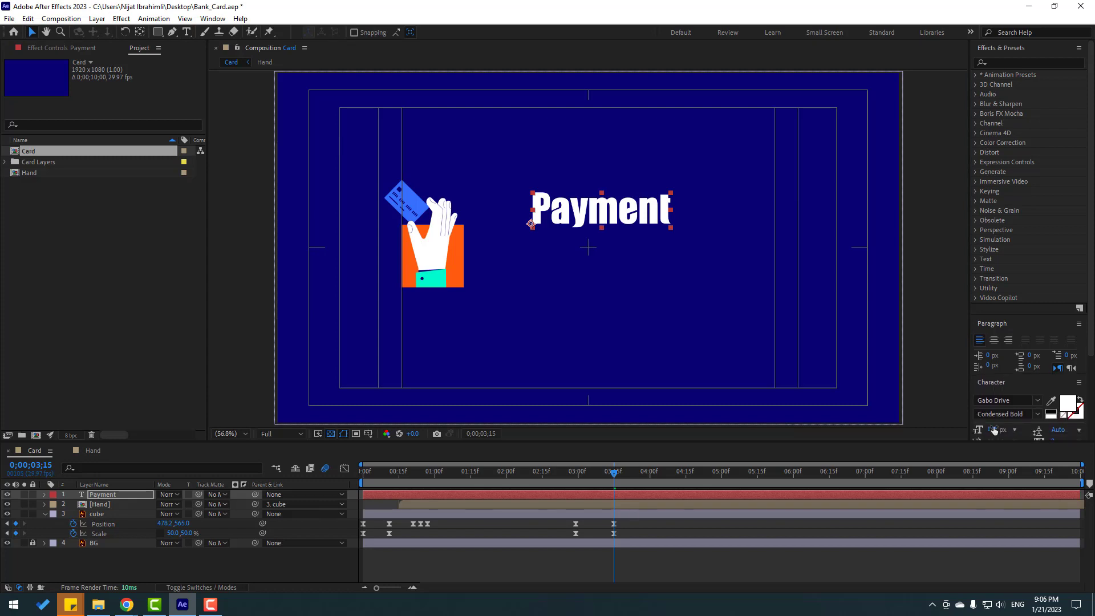
pyautogui.moveTo(992, 435)
pyautogui.mouseDown()
pyautogui.moveTo(693, 220)
pyautogui.moveTo(669, 258)
pyautogui.mouseUp()
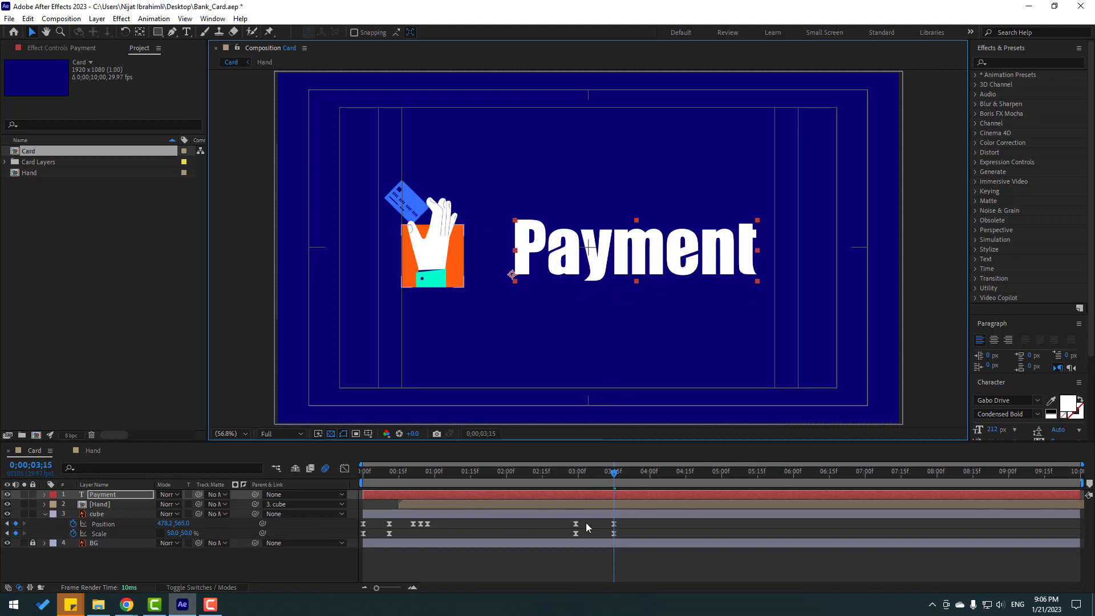
# Step: Move the cube's 3;15 Position keyframe to 573.9, 542.1 beside the title
pyautogui.click(614, 524)
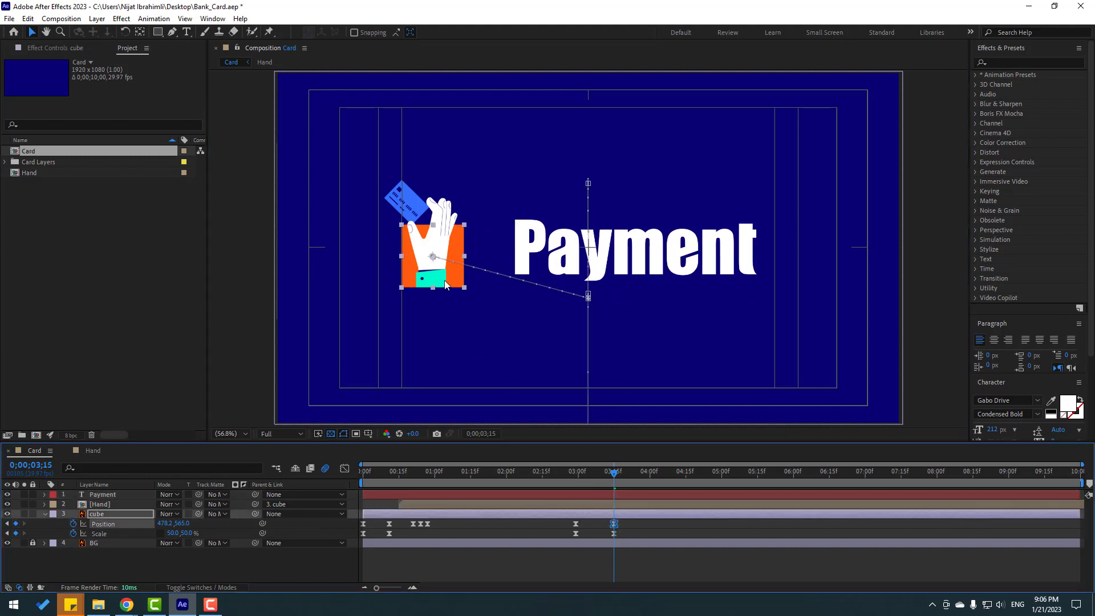
pyautogui.moveTo(446, 284); pyautogui.dragTo(478, 275)
pyautogui.click(557, 529)
pyautogui.moveTo(563, 471); pyautogui.dragTo(628, 472)
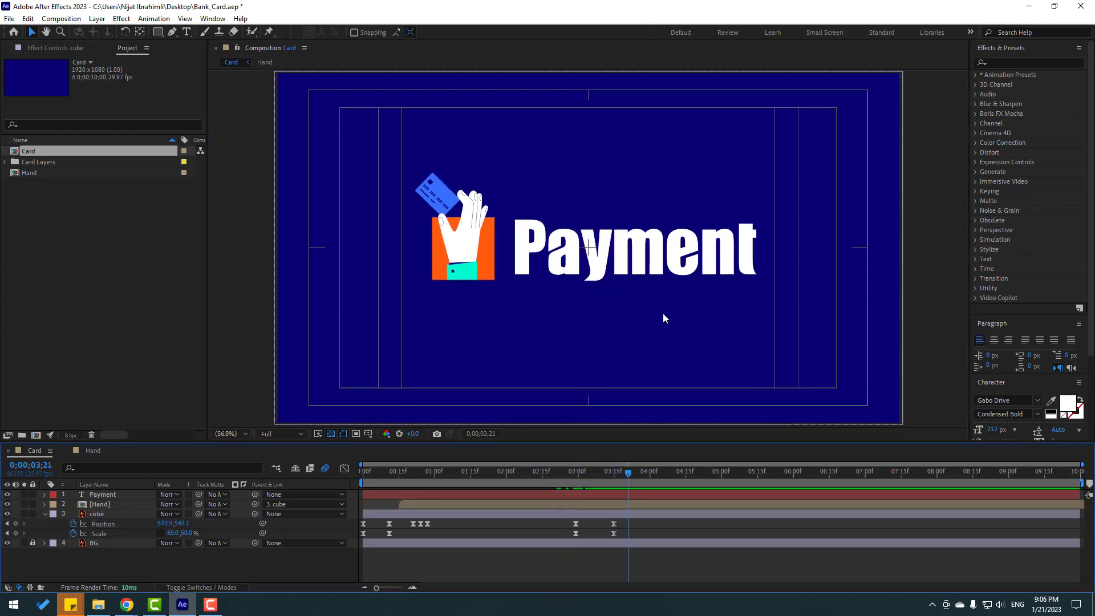
pyautogui.click(673, 277)
# Step: Apply Animation Composer's Animate Characters 'Overshoot Position & Rotate' preset to the Payment title
pyautogui.click(211, 18)
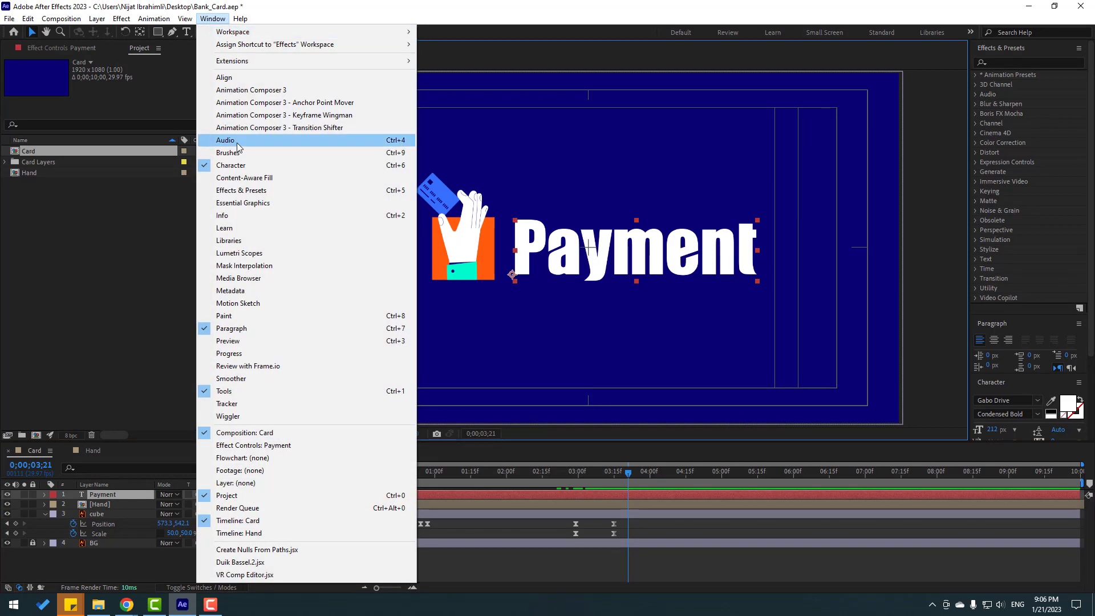
pyautogui.click(260, 91)
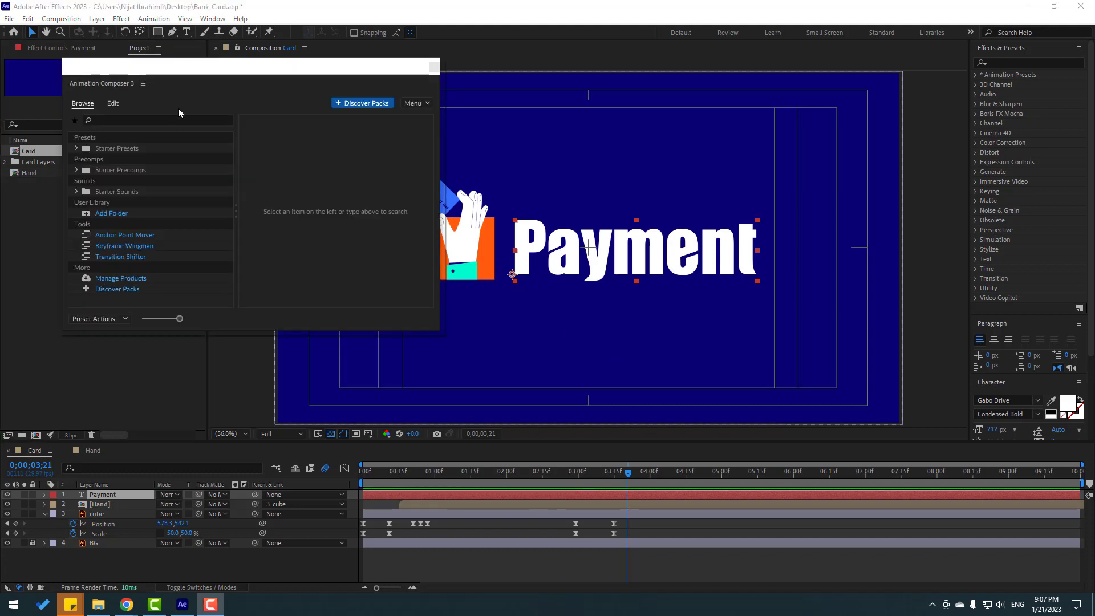
pyautogui.moveTo(253, 87); pyautogui.dragTo(867, 128)
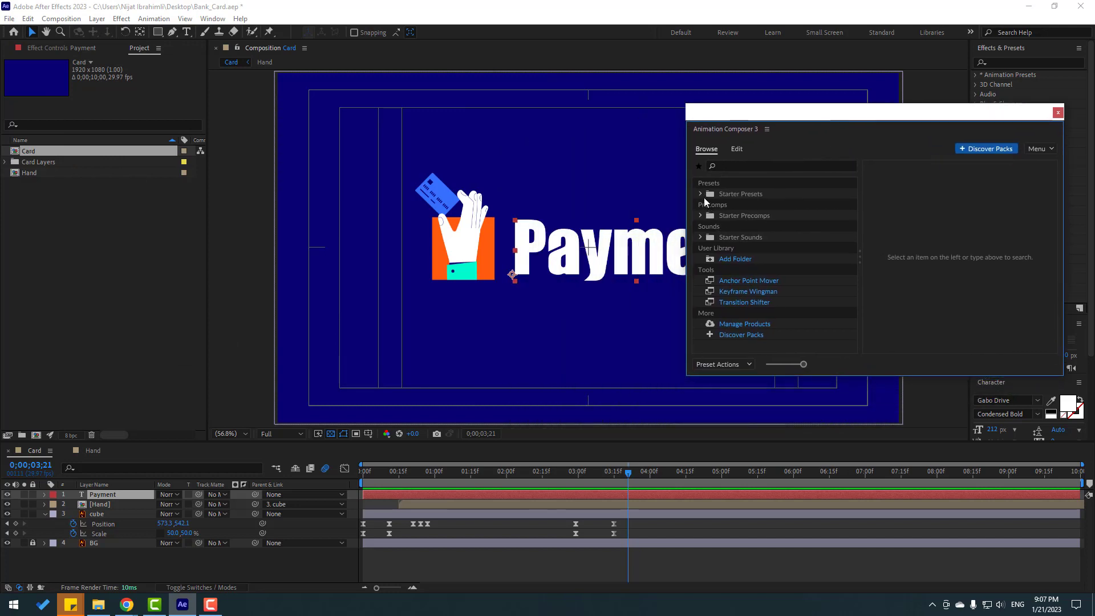
pyautogui.click(700, 195)
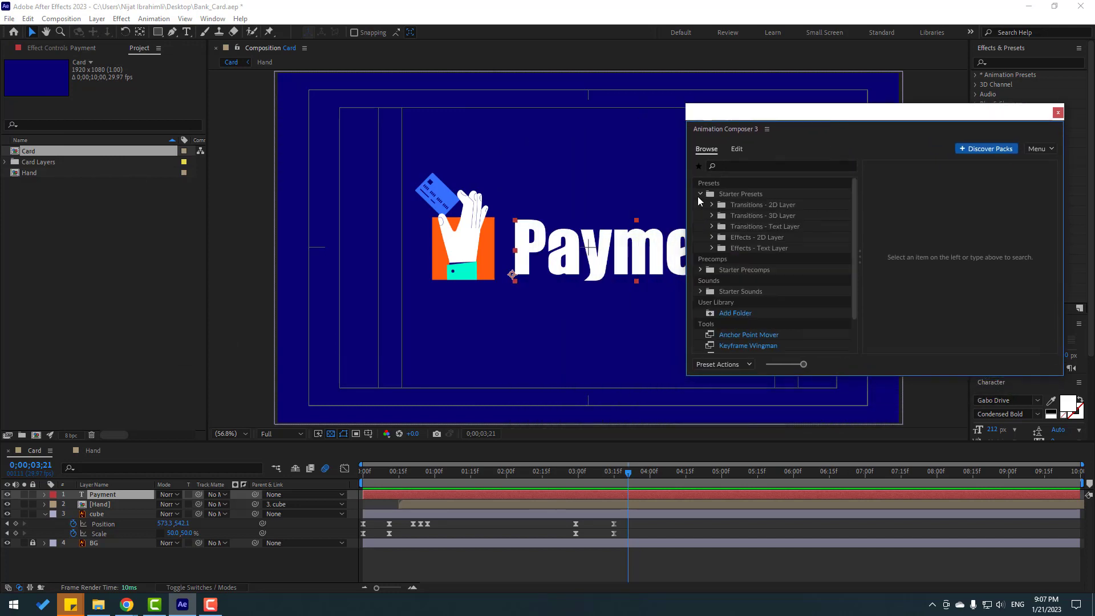
pyautogui.click(713, 230)
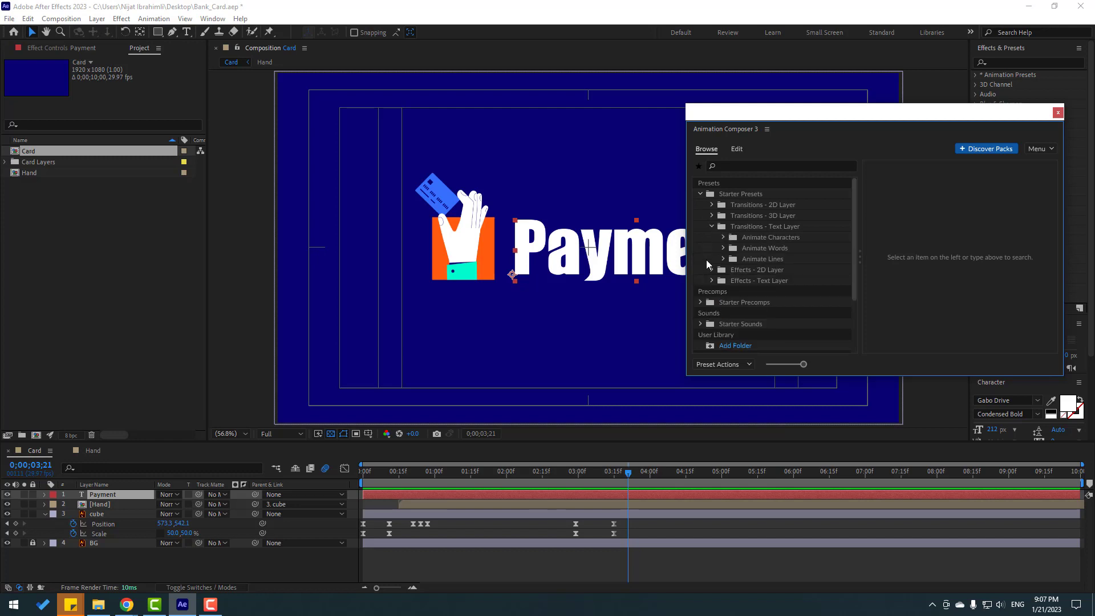
pyautogui.click(723, 238)
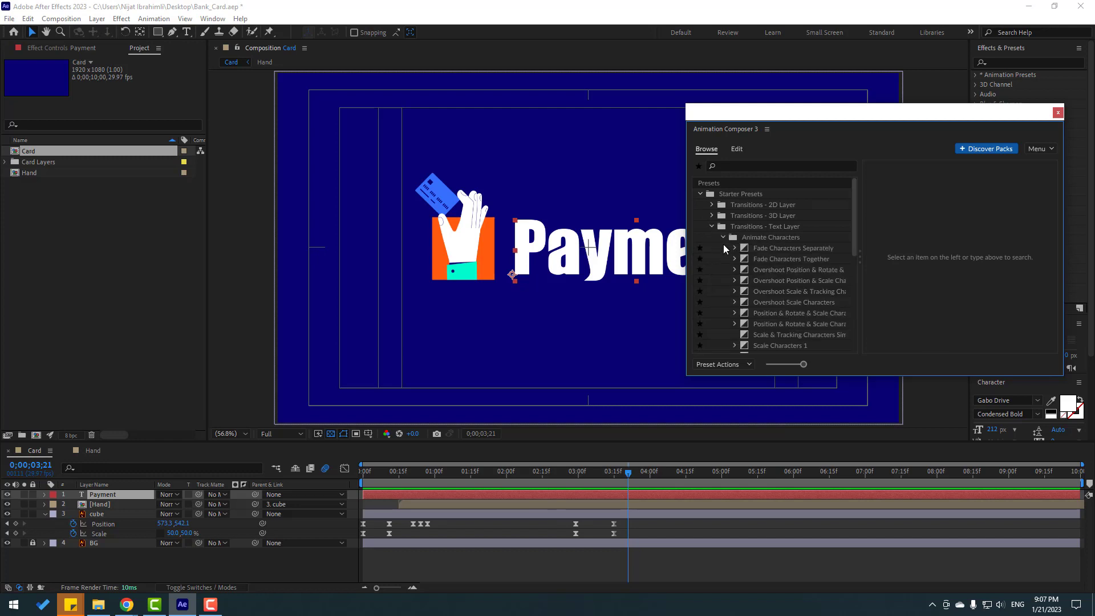
pyautogui.click(778, 282)
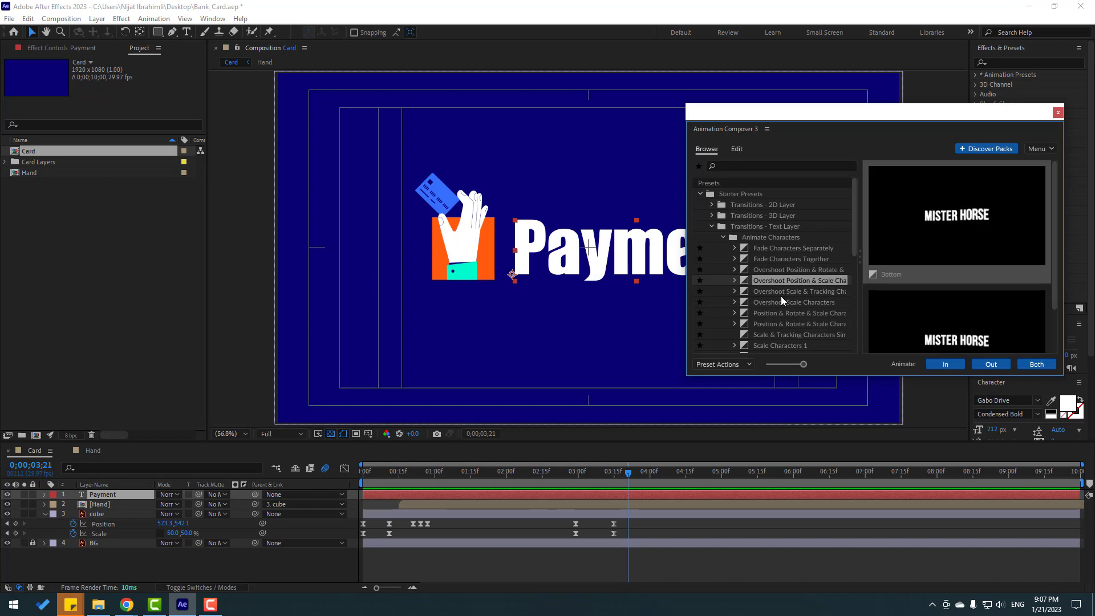
pyautogui.click(779, 272)
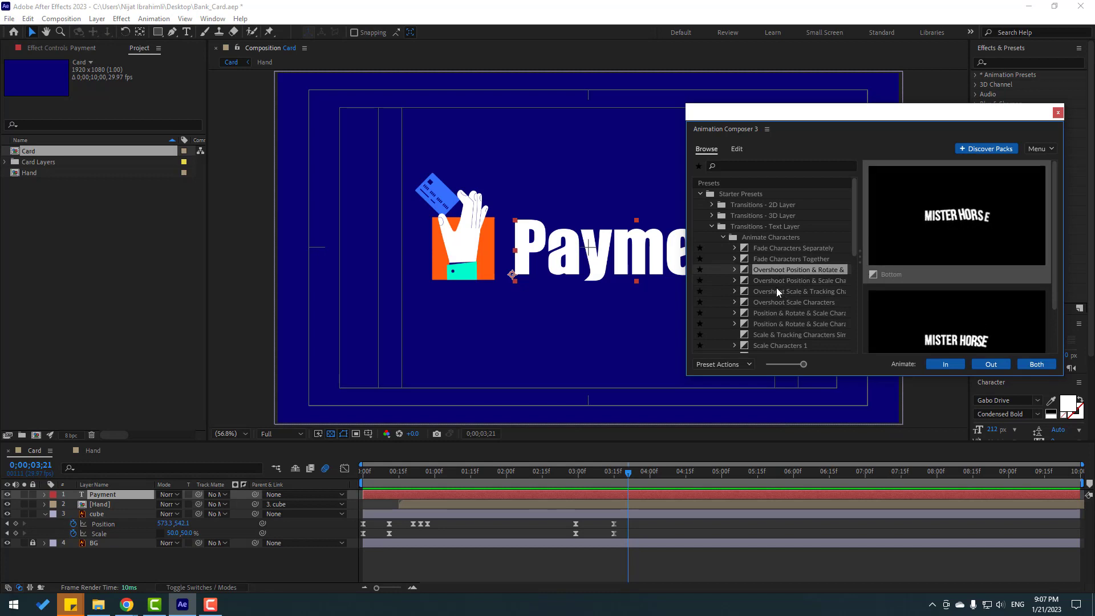
pyautogui.click(766, 290)
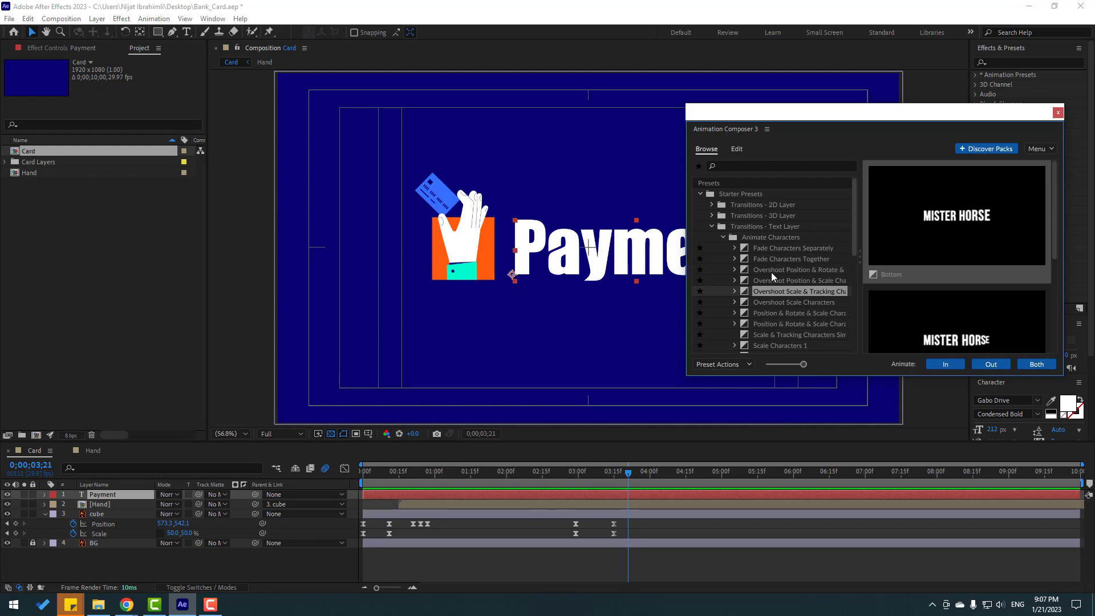
pyautogui.click(772, 271)
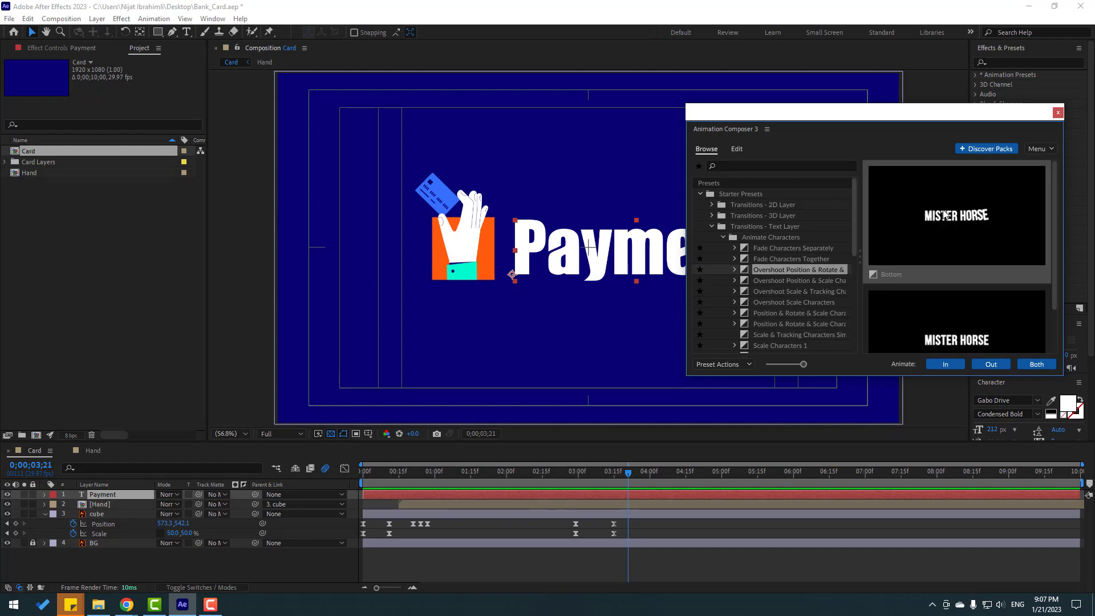
pyautogui.click(945, 367)
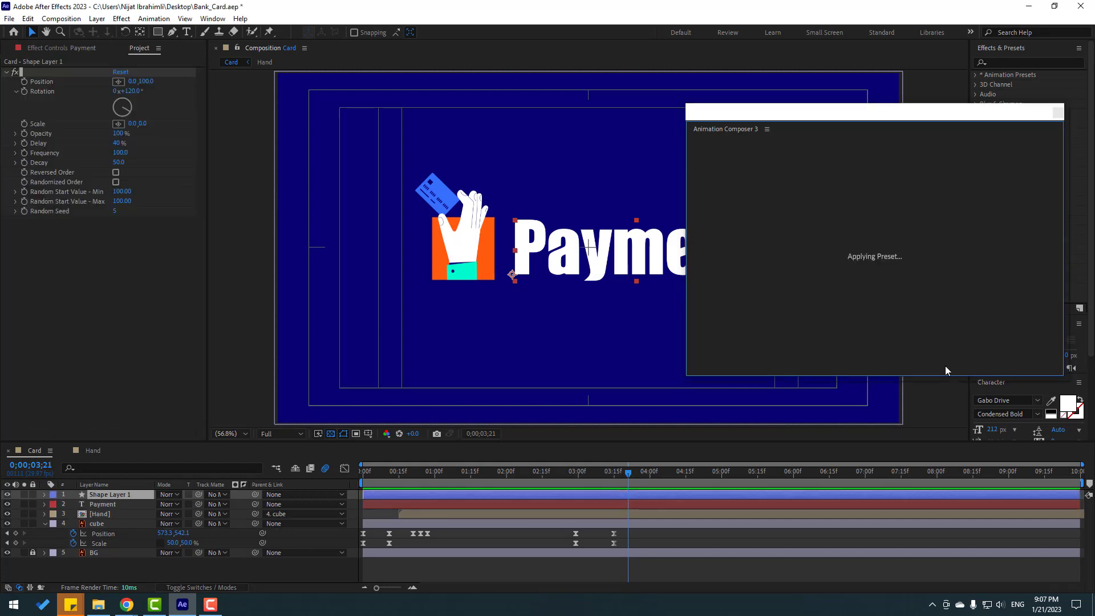
# Step: Slide the collapsed Payment layer later so its letters animate after the hand and card appear
pyautogui.click(1054, 110)
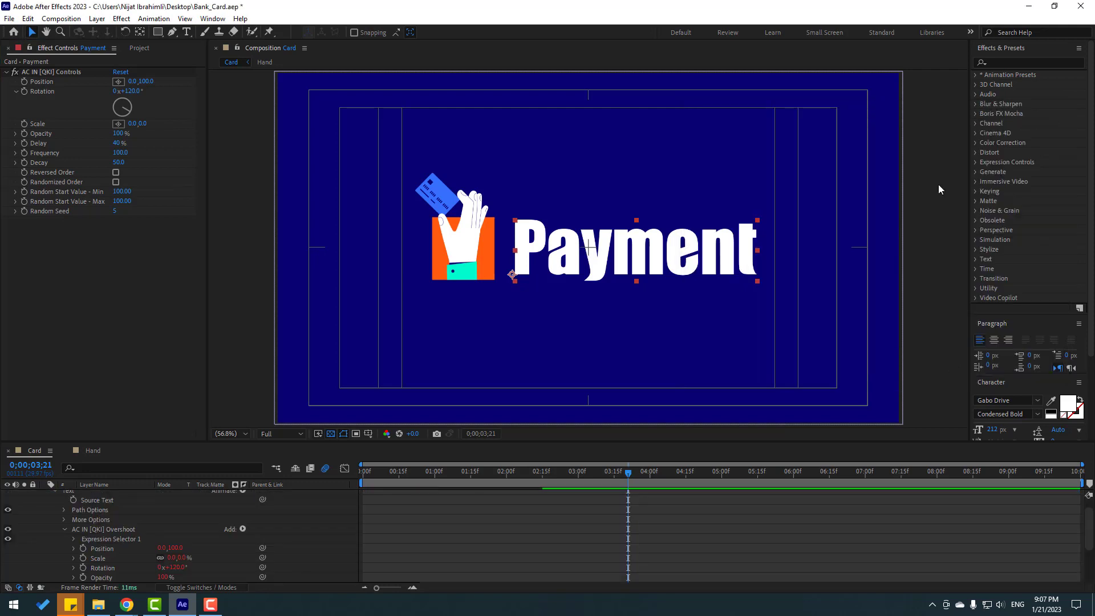
pyautogui.scroll(1, 100, 515)
pyautogui.click(44, 496)
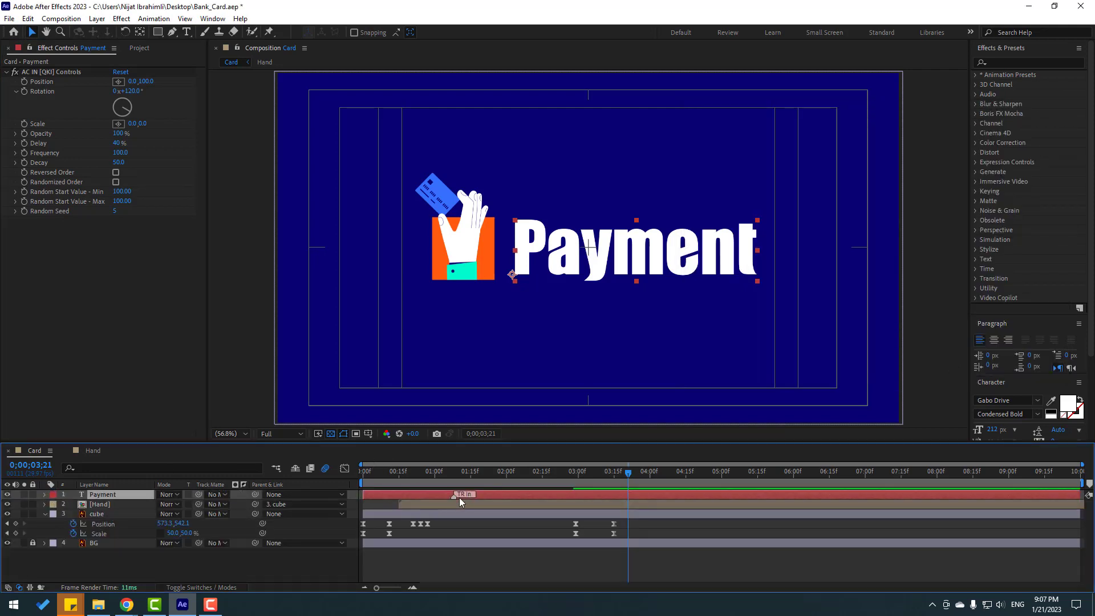
pyautogui.moveTo(454, 497); pyautogui.dragTo(461, 497)
pyautogui.moveTo(499, 495); pyautogui.dragTo(605, 495)
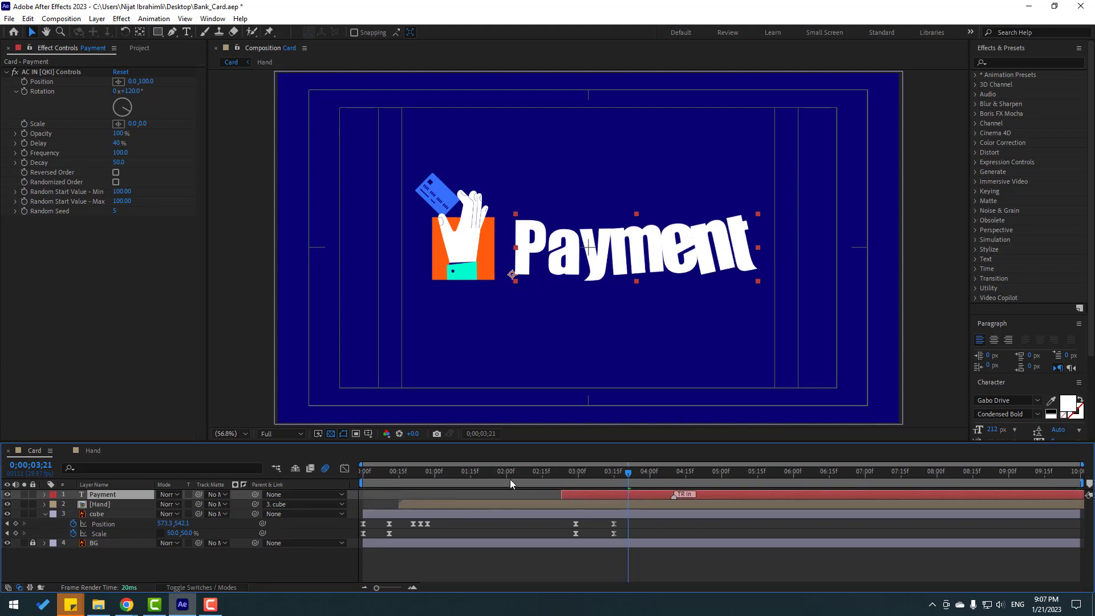
pyautogui.click(463, 472)
pyautogui.moveTo(477, 474); pyautogui.dragTo(625, 474)
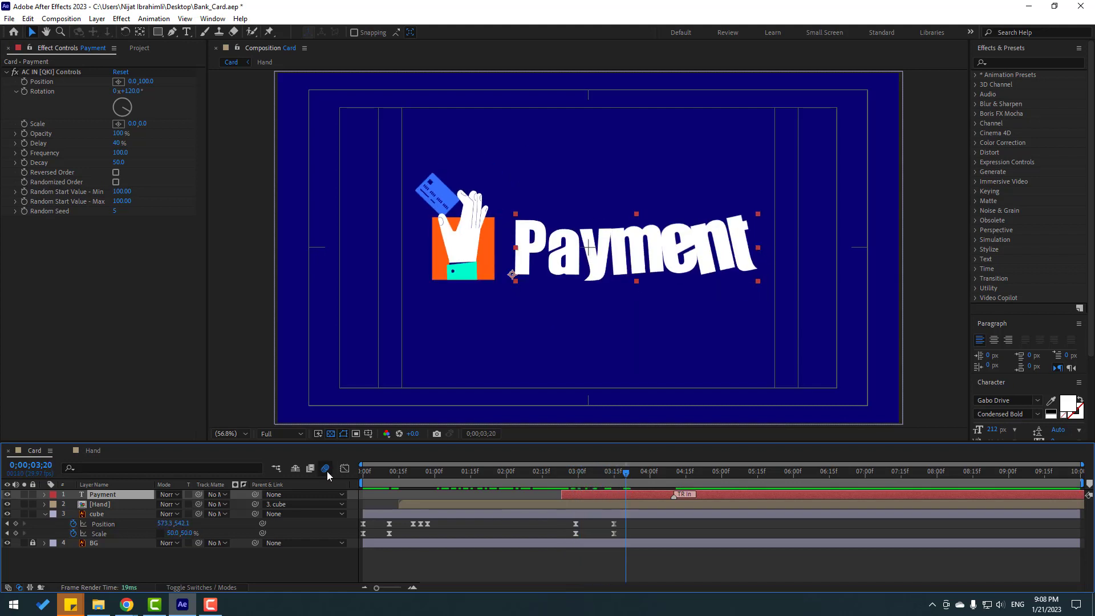
pyautogui.moveTo(565, 473)
pyautogui.mouseDown()
pyautogui.moveTo(622, 475)
pyautogui.moveTo(607, 500)
pyautogui.moveTo(613, 538)
pyautogui.moveTo(646, 531)
pyautogui.mouseUp()
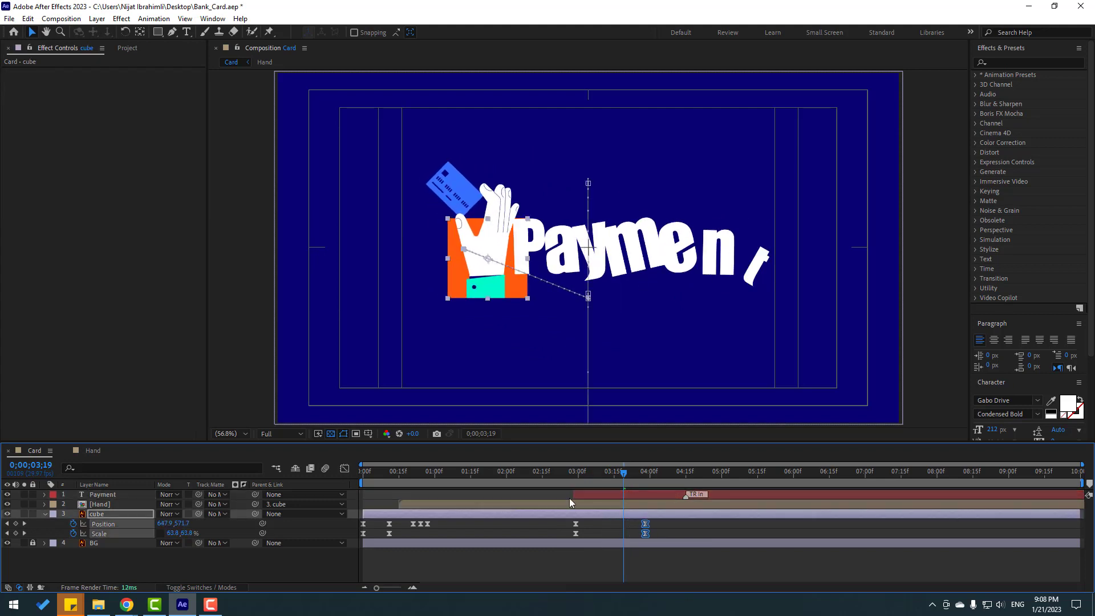
# Step: Move the cube's shrink keyframes to about 4;00 and nudge the Payment layer slightly later
pyautogui.click(552, 472)
pyautogui.moveTo(553, 471); pyautogui.dragTo(625, 479)
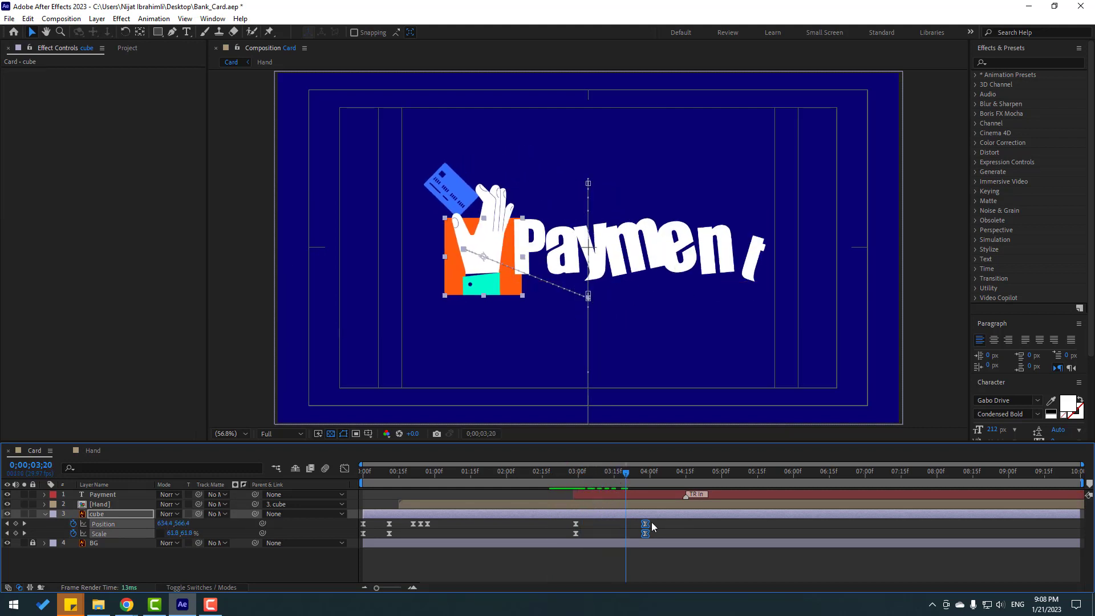
pyautogui.moveTo(604, 494); pyautogui.dragTo(621, 495)
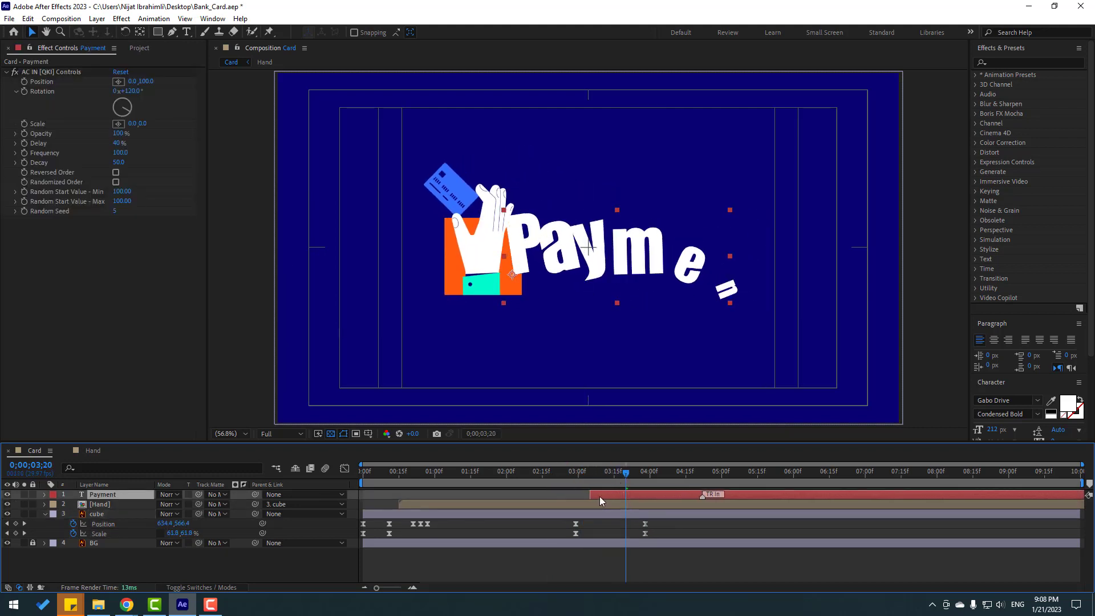
pyautogui.moveTo(569, 469); pyautogui.dragTo(659, 478)
# Step: Reshape the cube's position speed graph into a sharp late peak near 1500 px/sec
pyautogui.moveTo(656, 522); pyautogui.dragTo(566, 529)
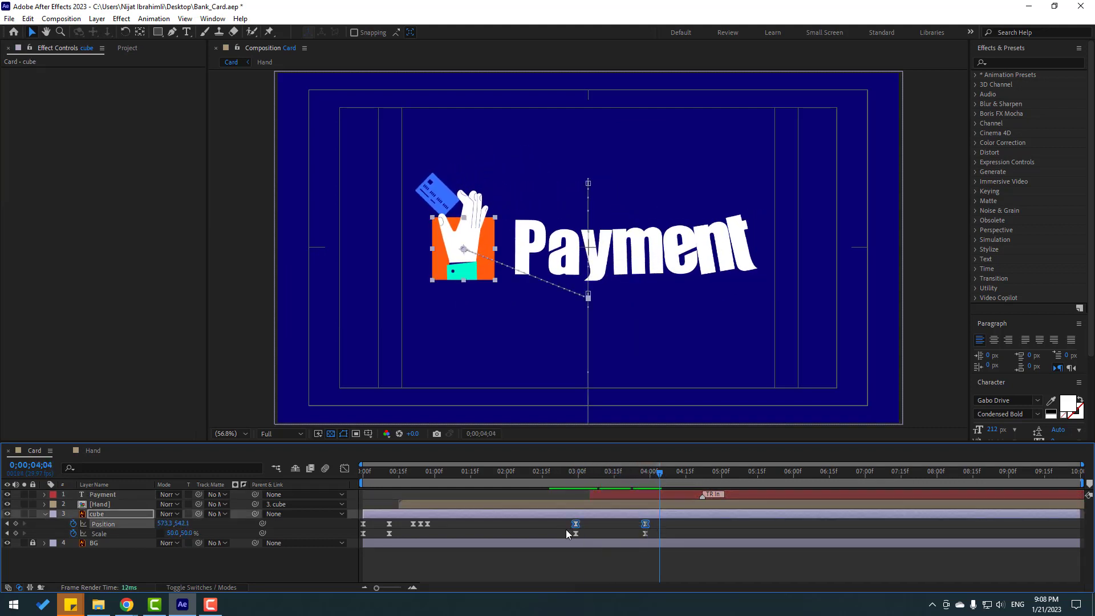
pyautogui.click(344, 468)
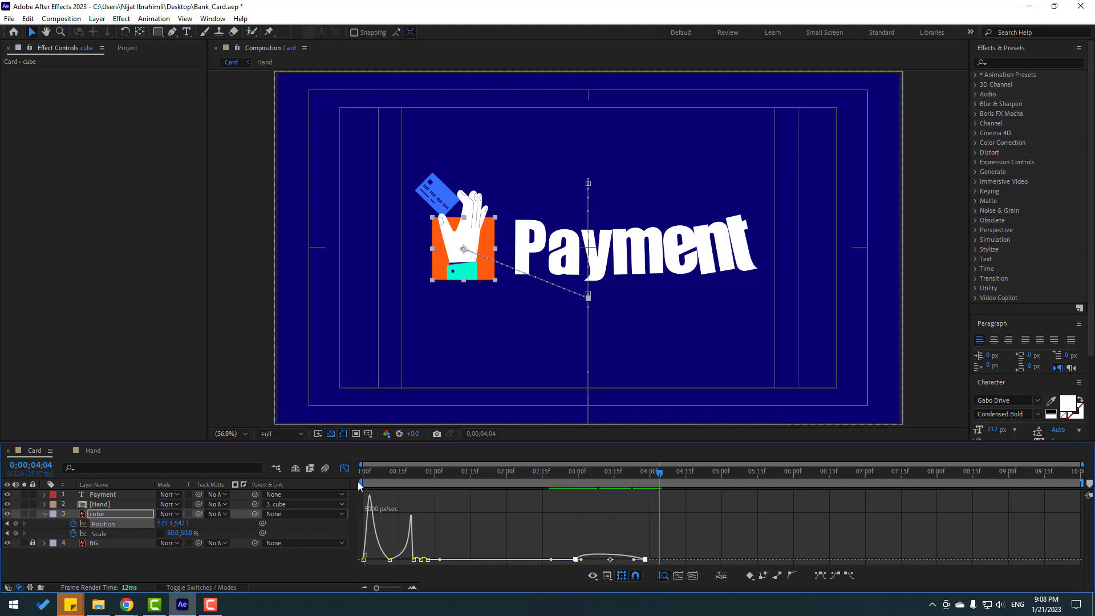
pyautogui.moveTo(393, 482); pyautogui.dragTo(524, 482)
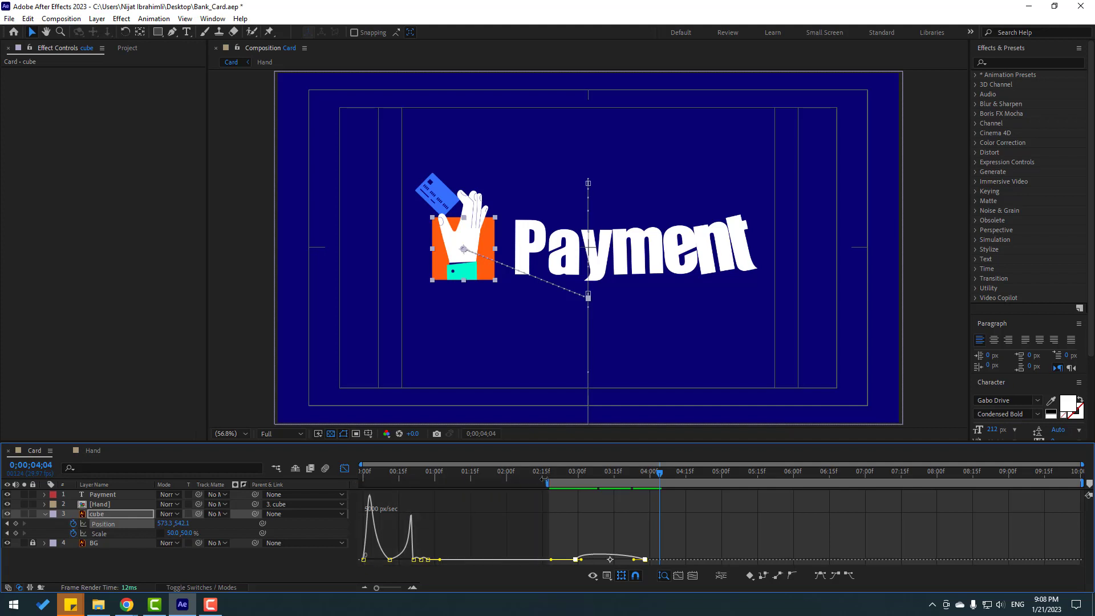
pyautogui.press('=')
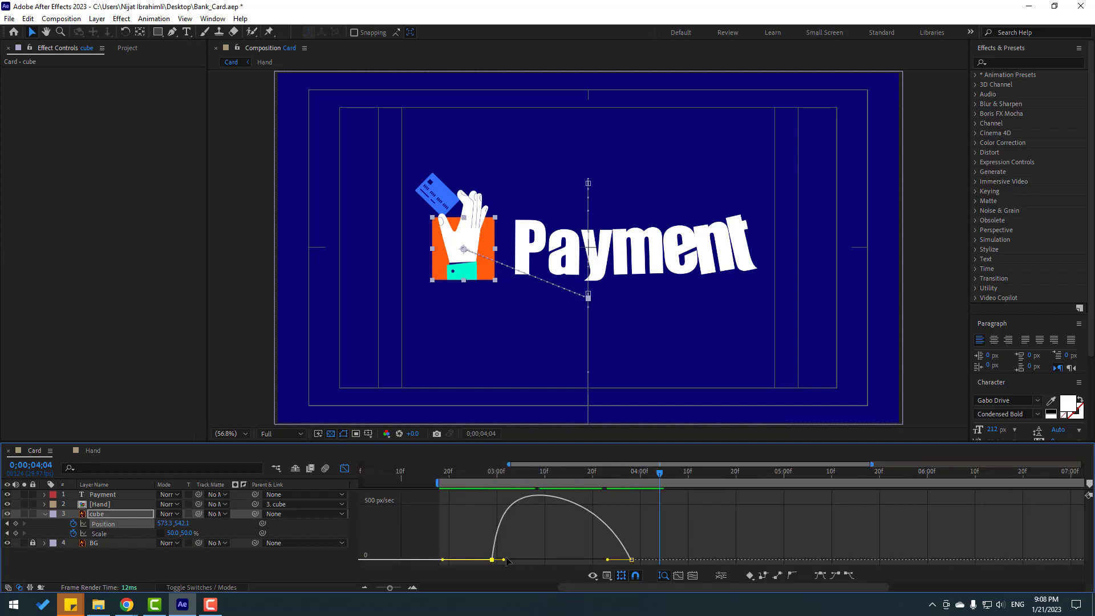
pyautogui.moveTo(504, 560); pyautogui.dragTo(546, 559)
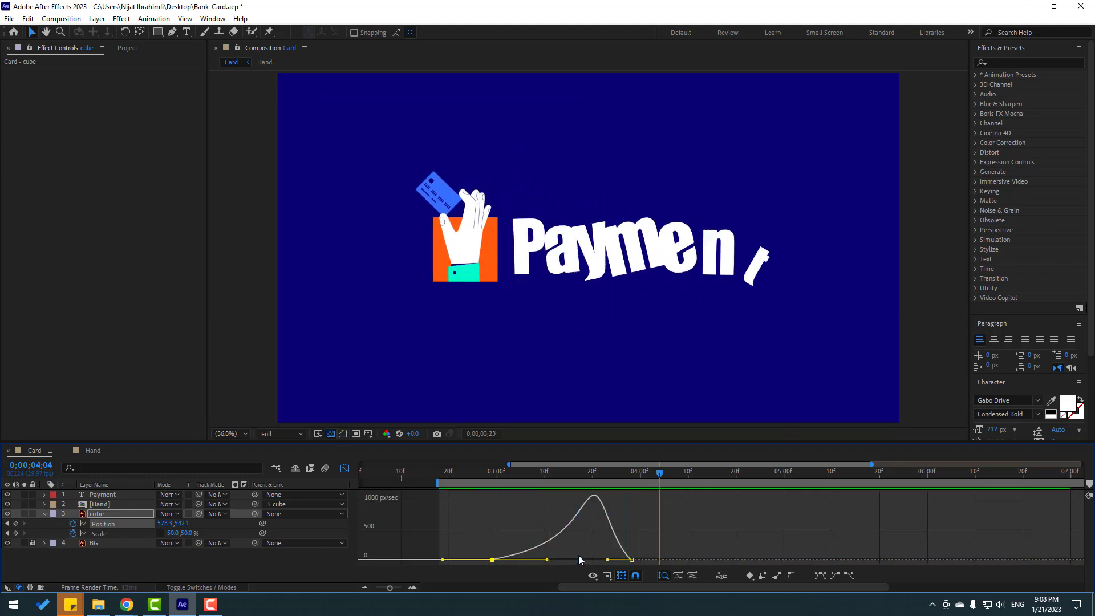
pyautogui.press('space')
pyautogui.moveTo(607, 559); pyautogui.dragTo(586, 559)
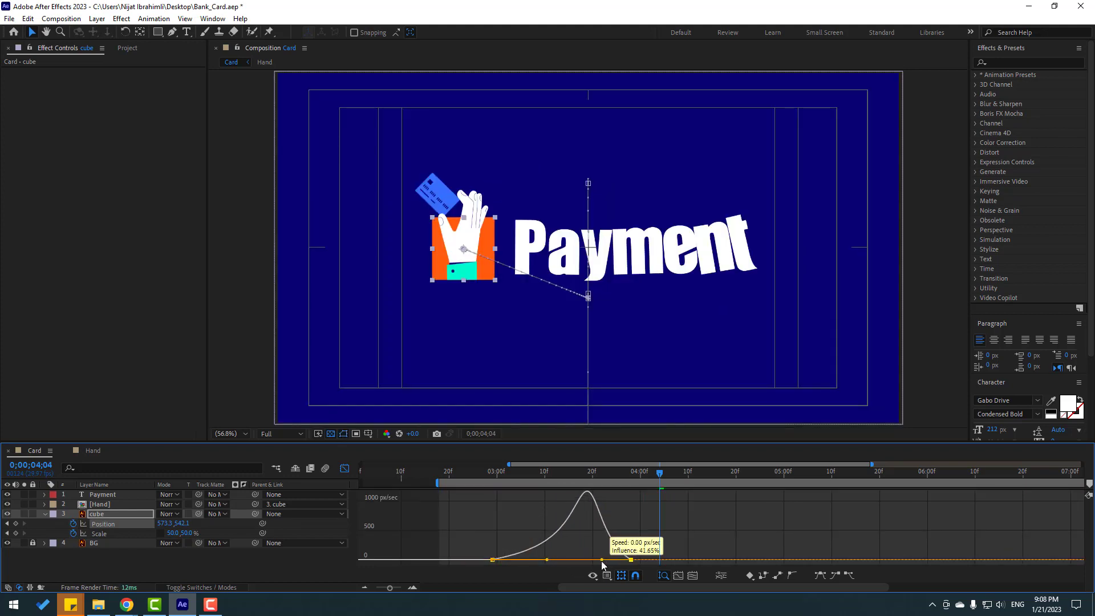
pyautogui.press('space')
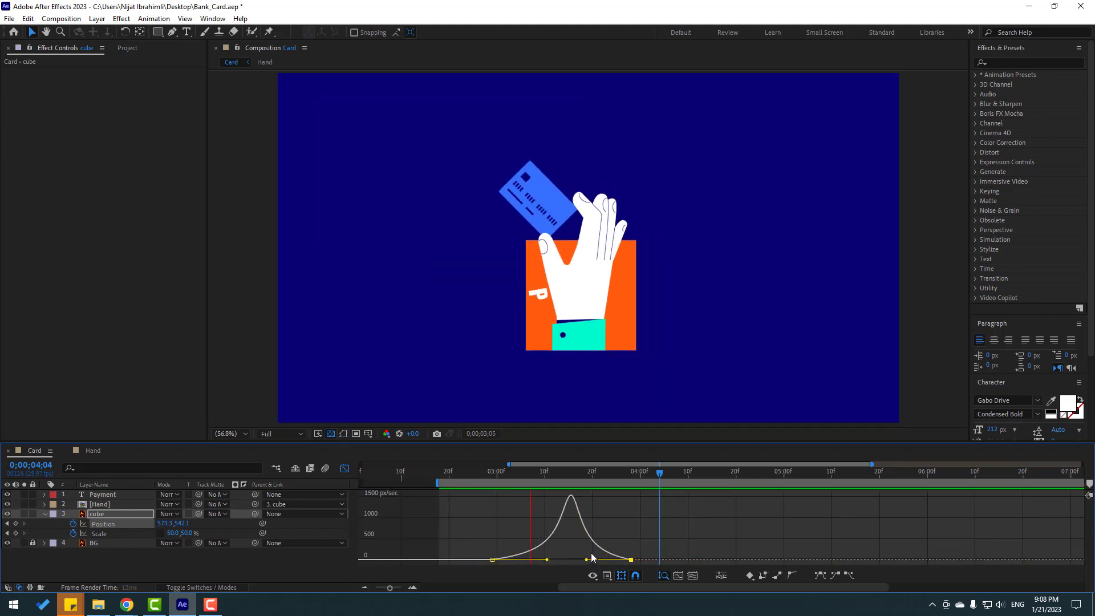
pyautogui.press('space')
# Step: Keyframe the cube's Rotation at 0° on 2;29 and tilt it to 13° at 3;13
pyautogui.click(347, 471)
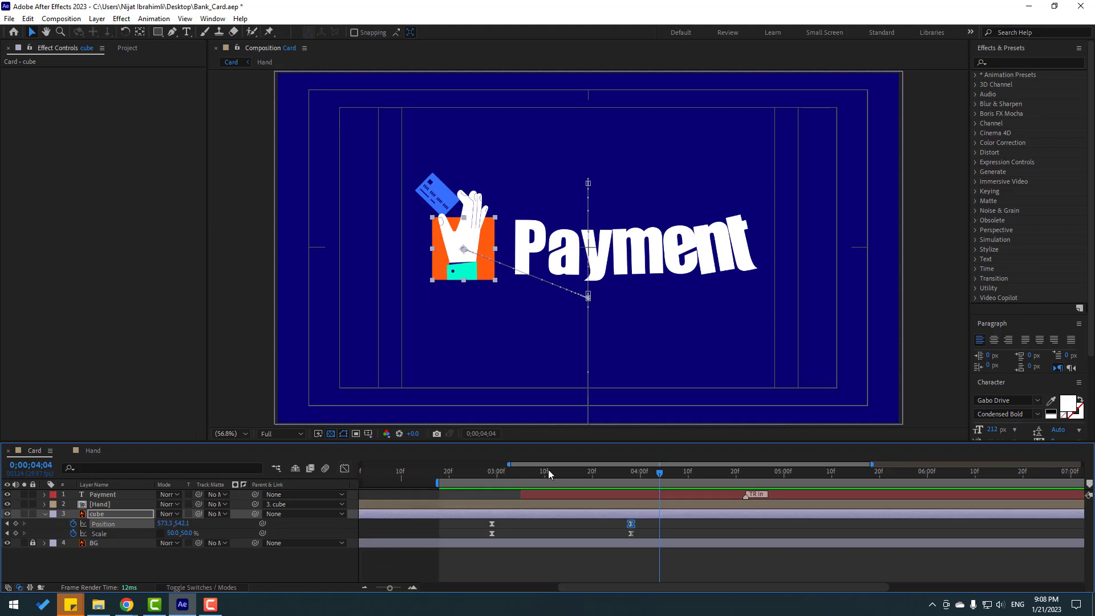
pyautogui.click(487, 473)
pyautogui.moveTo(489, 473); pyautogui.dragTo(492, 473)
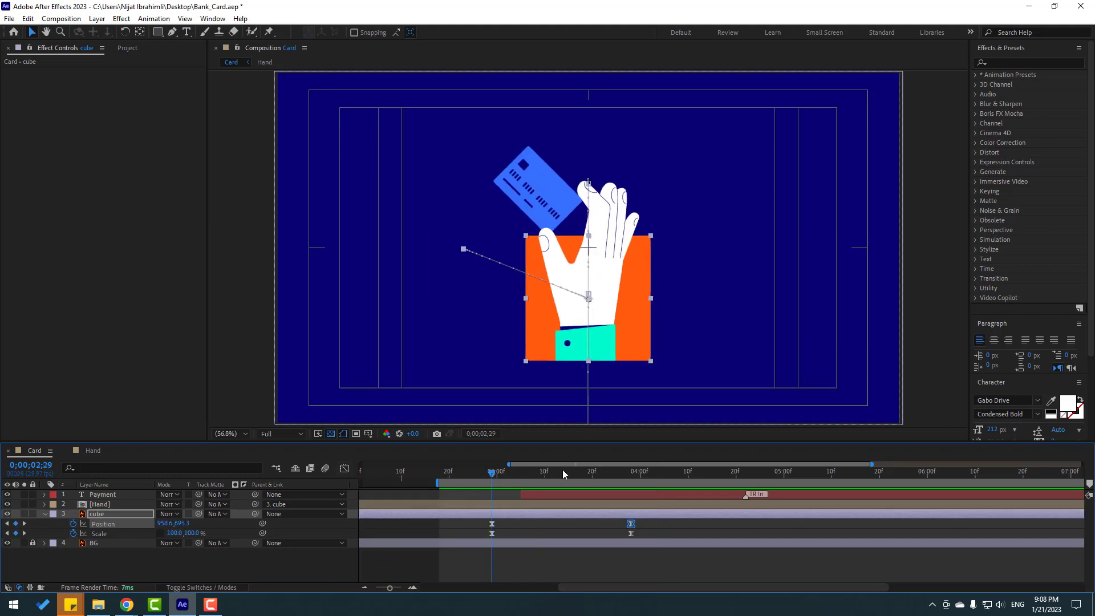
pyautogui.hotkey('shift', 'r')
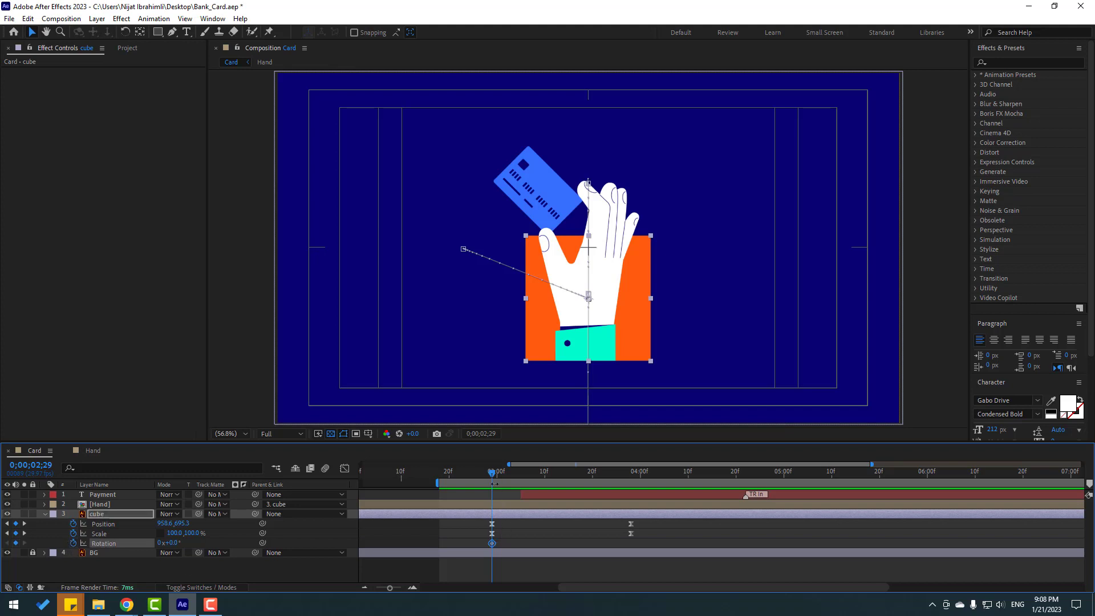
pyautogui.moveTo(502, 476); pyautogui.dragTo(560, 480)
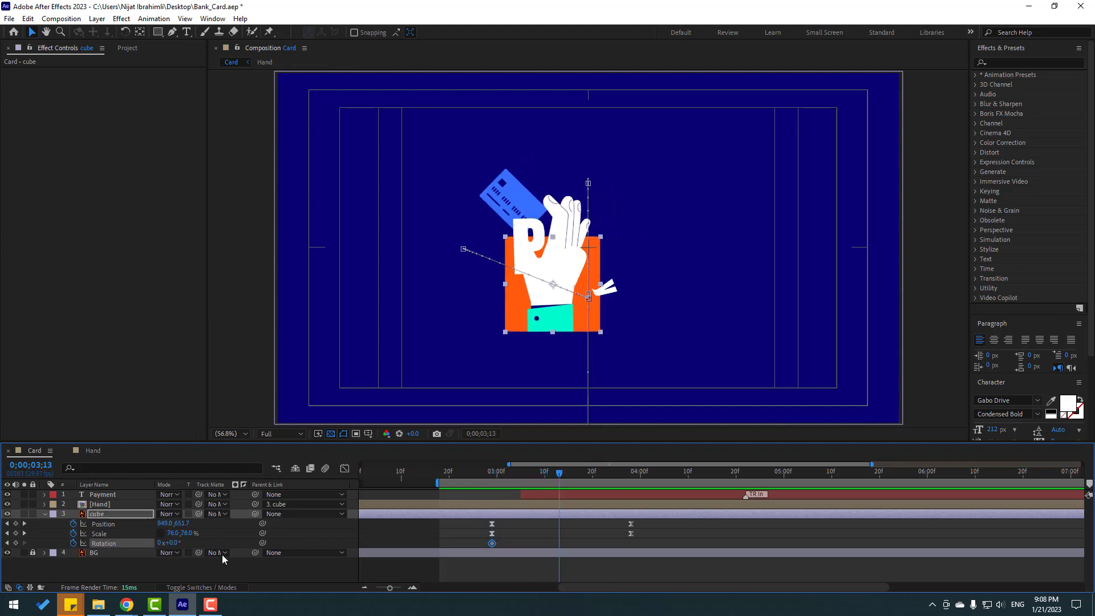
pyautogui.moveTo(177, 542); pyautogui.dragTo(171, 542)
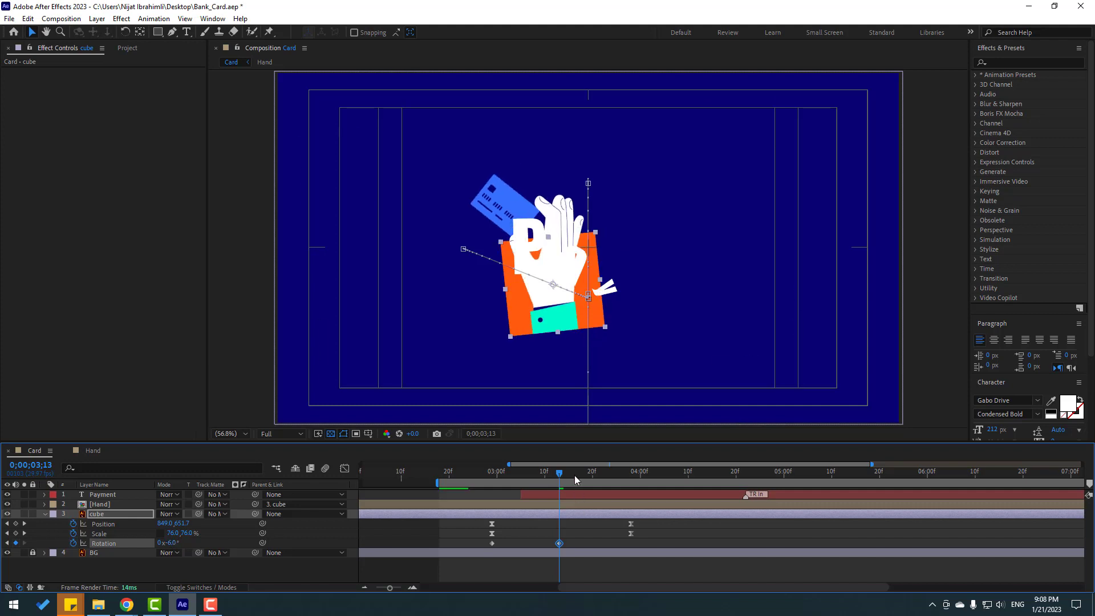
pyautogui.press('space')
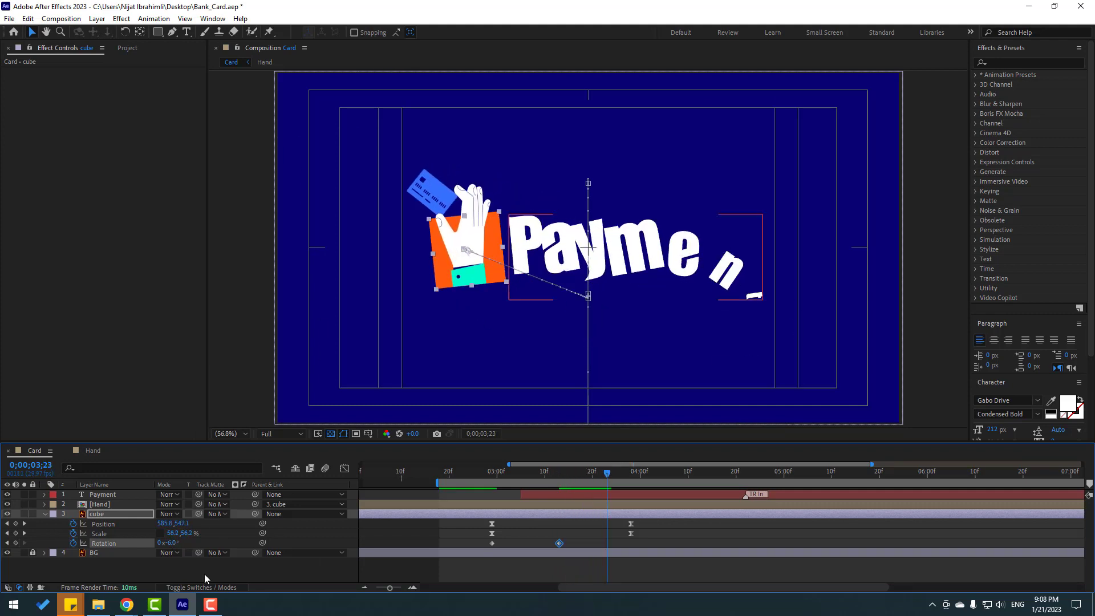
# Step: Add Rotation keys at 3° and 0° by 3;27, then Easy Ease all four keys
pyautogui.click(173, 543)
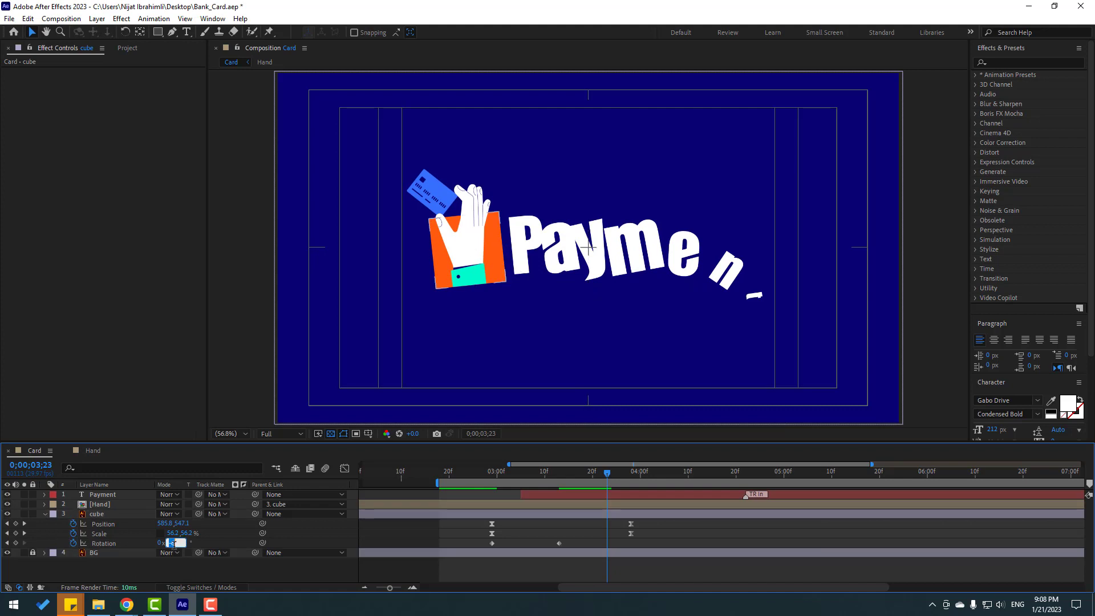
pyautogui.press('Return')
pyautogui.moveTo(613, 479); pyautogui.dragTo(625, 479)
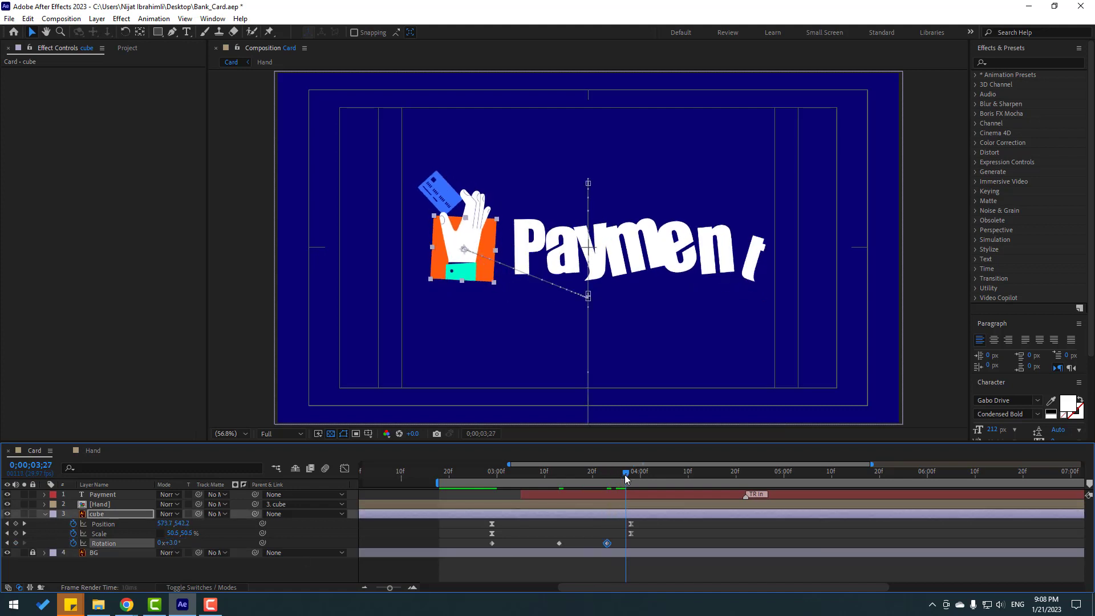
pyautogui.press('Return')
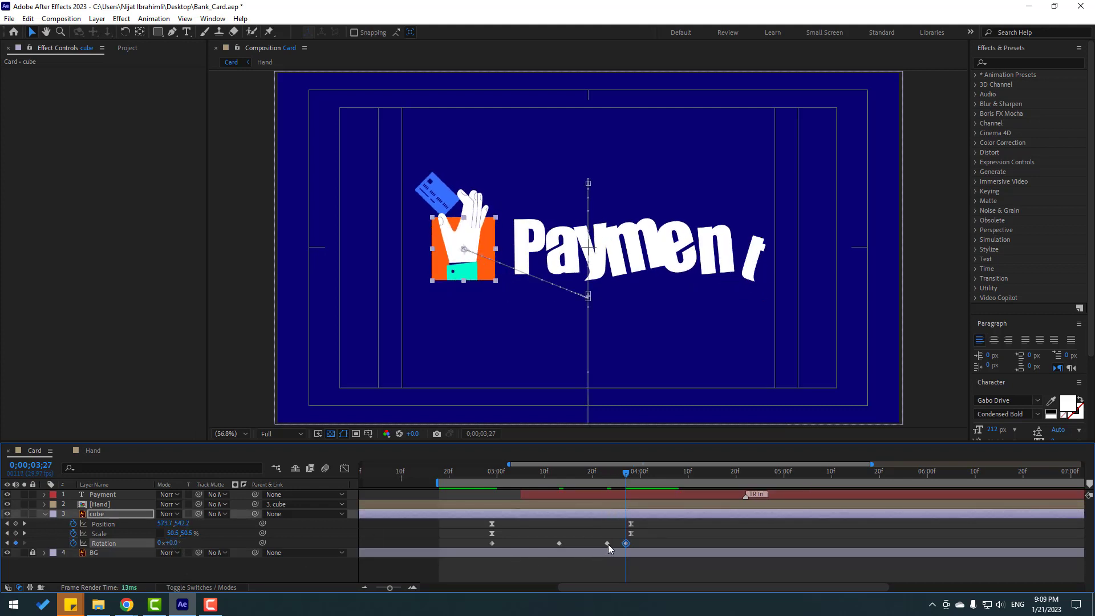
pyautogui.moveTo(640, 553); pyautogui.dragTo(478, 539)
pyautogui.rightClick(493, 543)
pyautogui.moveTo(564, 535)
pyautogui.click(670, 477)
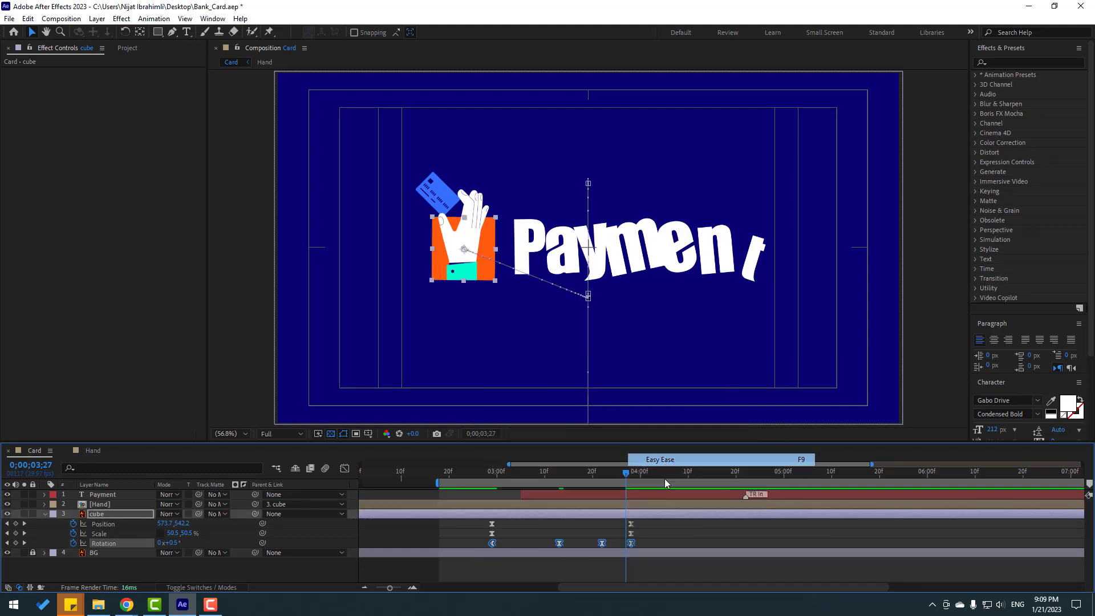
pyautogui.press('space')
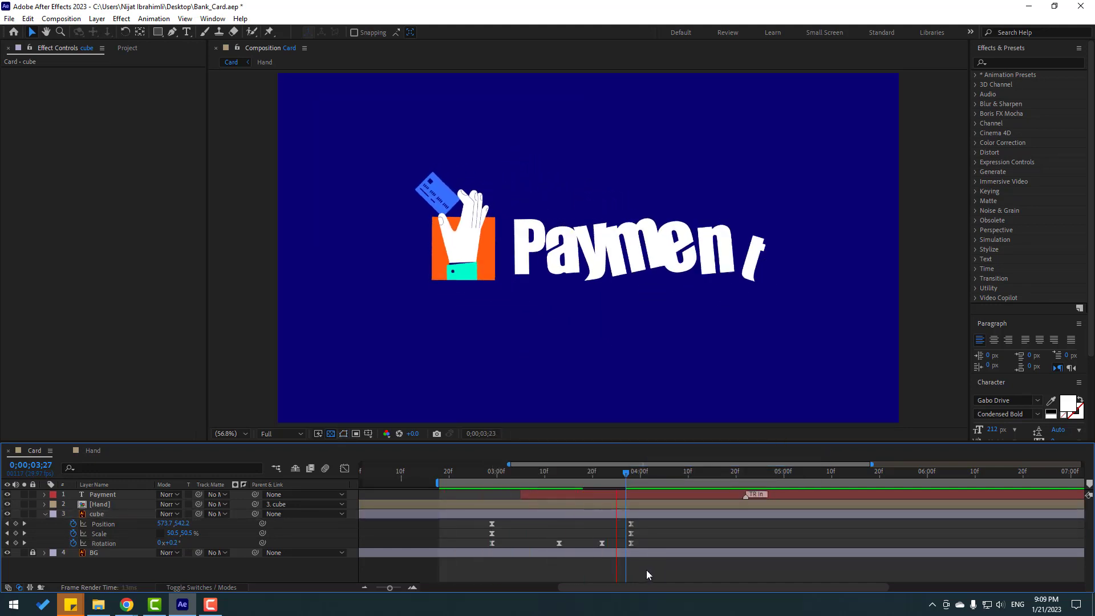